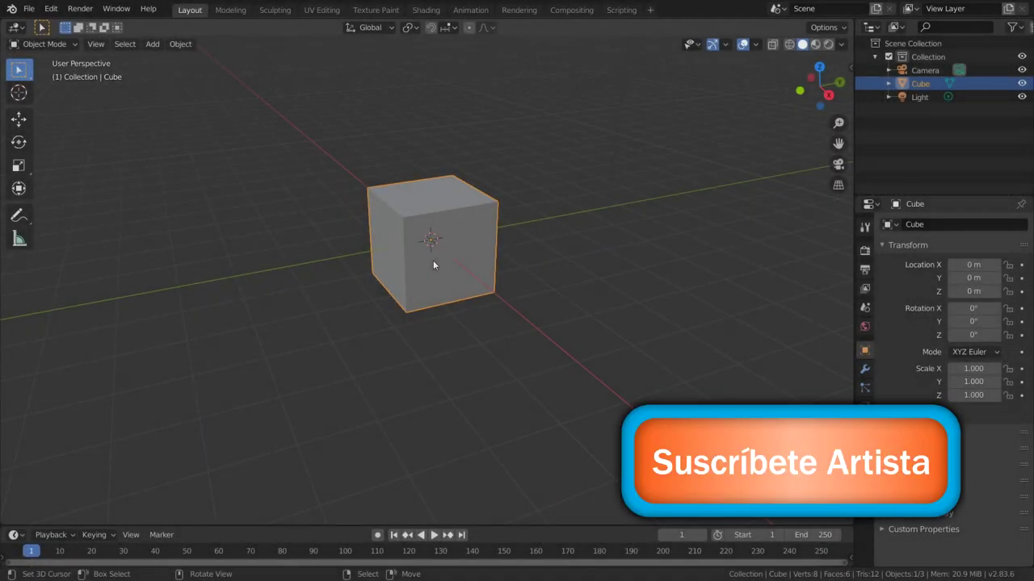
# Replace the default cube with a UV Sphere at the origin, viewed from the right side
pyautogui.press('Delete')
pyautogui.moveTo(433, 260); pyautogui.dragTo(422, 285, button='middle')
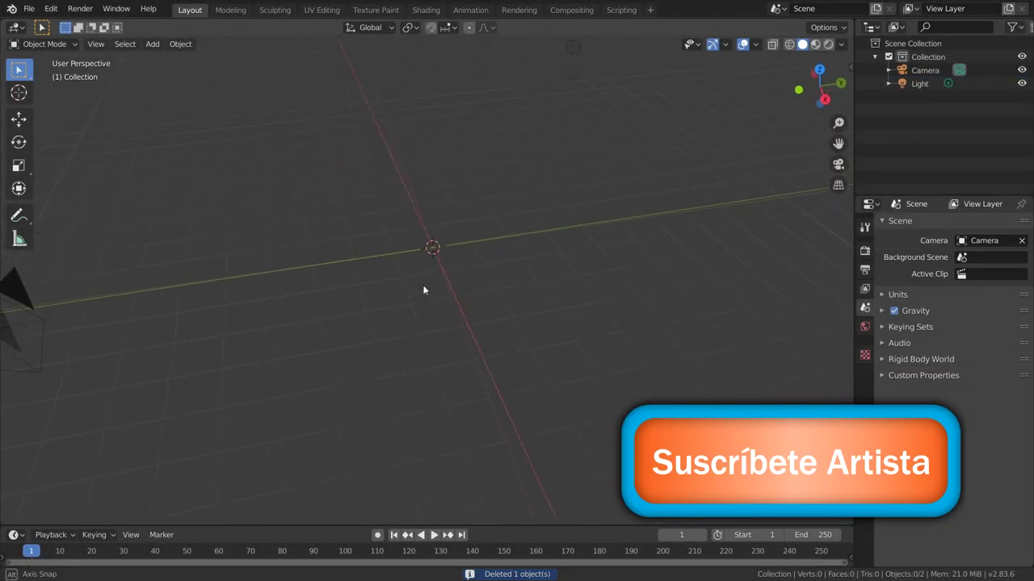
pyautogui.press('KP_7')
pyautogui.hotkey('shift', 'a')
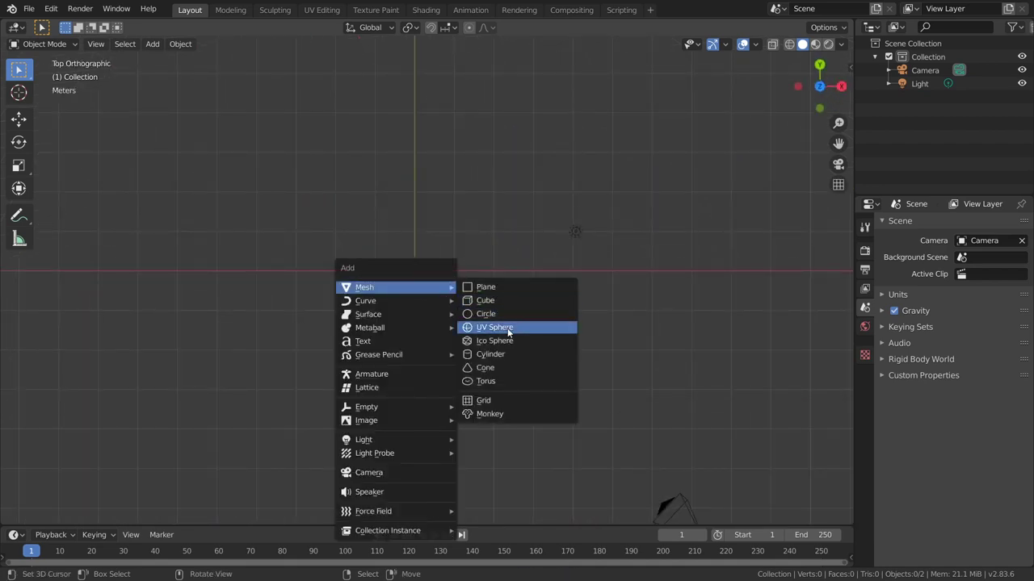
pyautogui.click(492, 328)
pyautogui.moveTo(482, 336)
pyautogui.mouseDown(button='middle')
pyautogui.moveTo(486, 315)
pyautogui.moveTo(453, 242)
pyautogui.mouseUp(button='middle')
pyautogui.scroll(1, 445, 255)
pyautogui.press('KP_3')
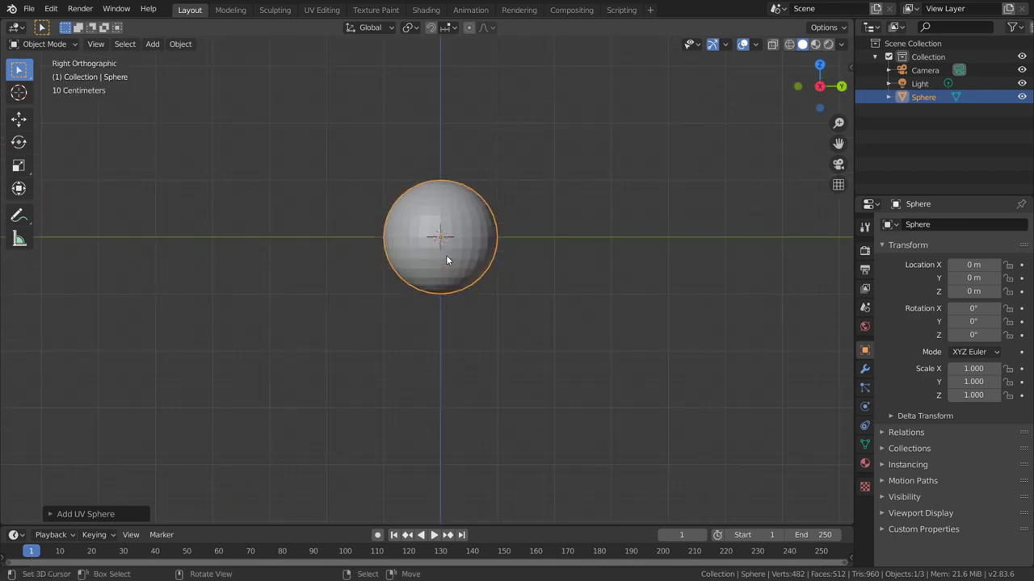
# Raise the sphere along Z to 5.7481 m
pyautogui.press('g')
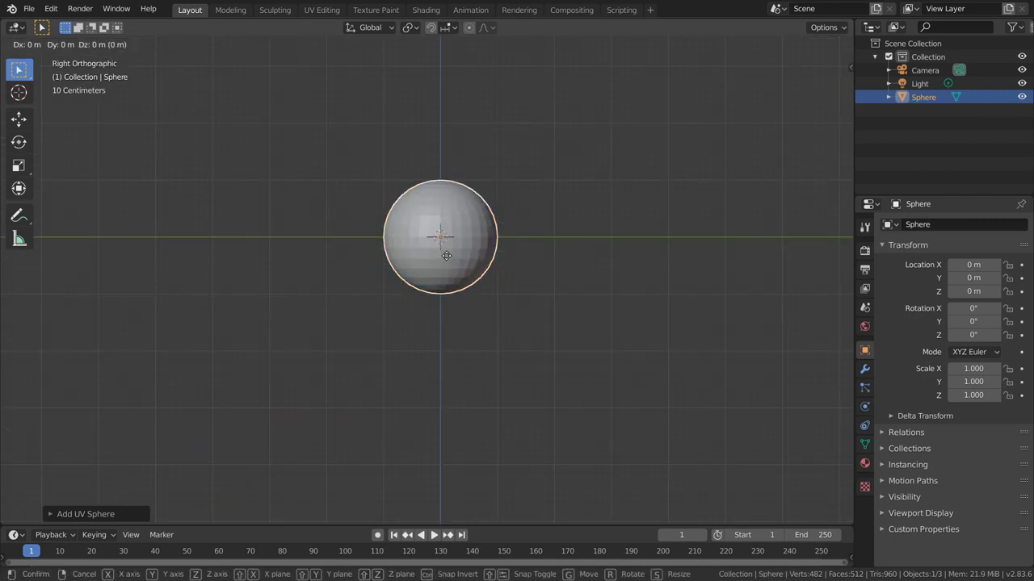
pyautogui.press('z')
pyautogui.click(484, 121)
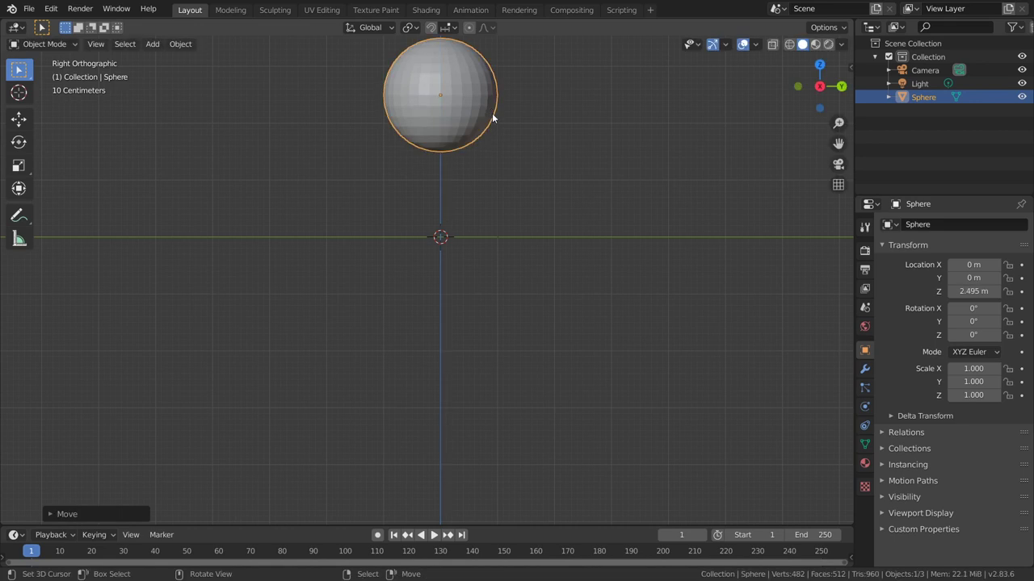
pyautogui.scroll(-3, 491, 119)
pyautogui.hotkey('shift', 'r')
pyautogui.scroll(1, 461, 79)
pyautogui.moveTo(462, 78)
pyautogui.mouseDown(button='middle')
pyautogui.moveTo(473, 83)
pyautogui.moveTo(473, 151)
pyautogui.mouseUp(button='middle')
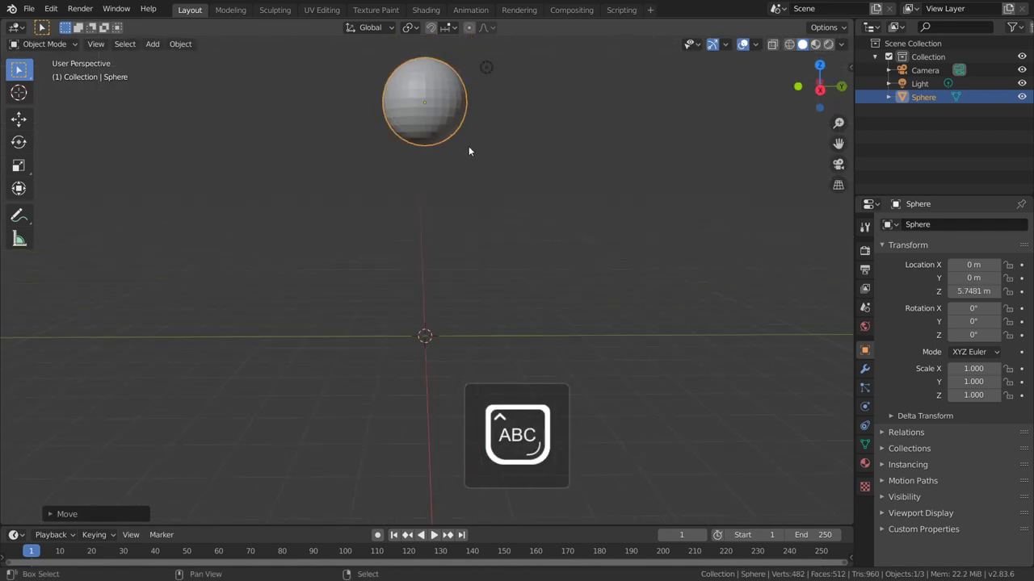
pyautogui.press('KP_3')
# Stretch the sphere along Z to a scale of 1.405 and view it from above
pyautogui.press('s')
pyautogui.press('z')
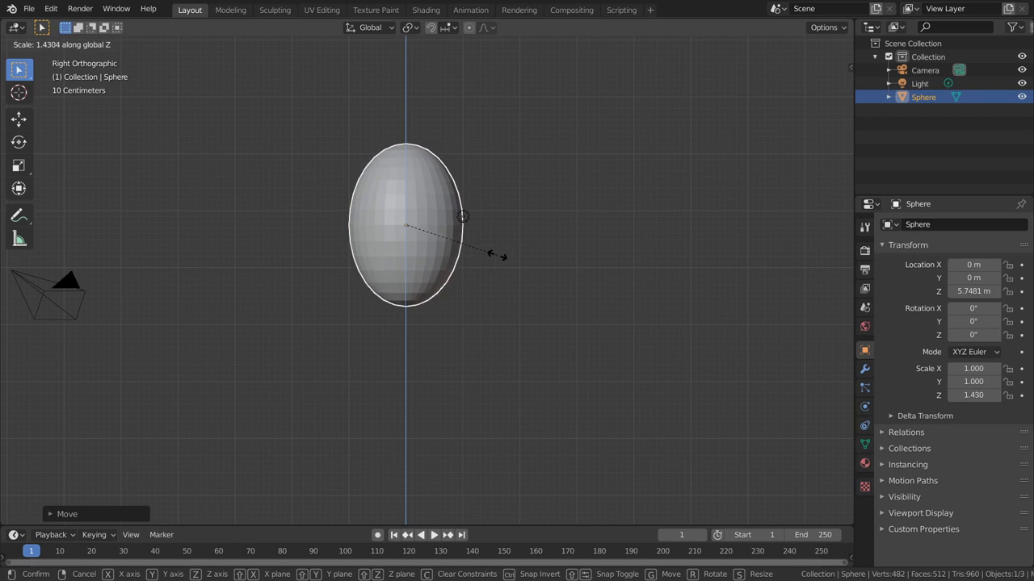
pyautogui.click(493, 254)
pyautogui.moveTo(491, 254)
pyautogui.mouseDown(button='middle')
pyautogui.moveTo(463, 255)
pyautogui.moveTo(617, 254)
pyautogui.moveTo(465, 230)
pyautogui.moveTo(358, 176)
pyautogui.moveTo(455, 297)
pyautogui.moveTo(543, 291)
pyautogui.moveTo(470, 286)
pyautogui.mouseUp(button='middle')
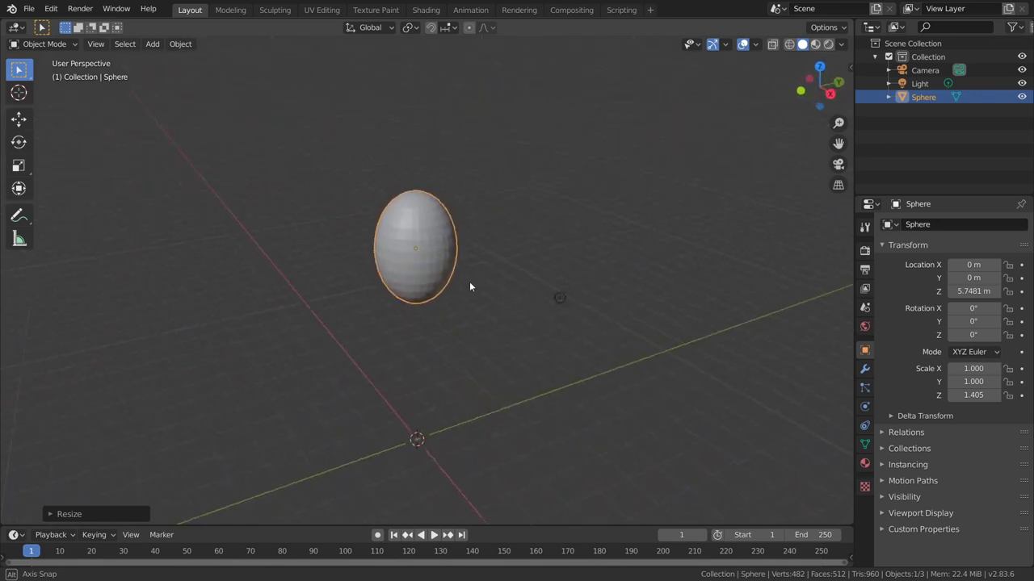
pyautogui.scroll(2, 469, 286)
pyautogui.rightClick(466, 280)
pyautogui.press('Escape')
pyautogui.moveTo(466, 280)
pyautogui.mouseDown(button='middle')
pyautogui.moveTo(423, 258)
pyautogui.moveTo(379, 201)
pyautogui.moveTo(408, 247)
pyautogui.mouseUp(button='middle')
pyautogui.press('KP_7')
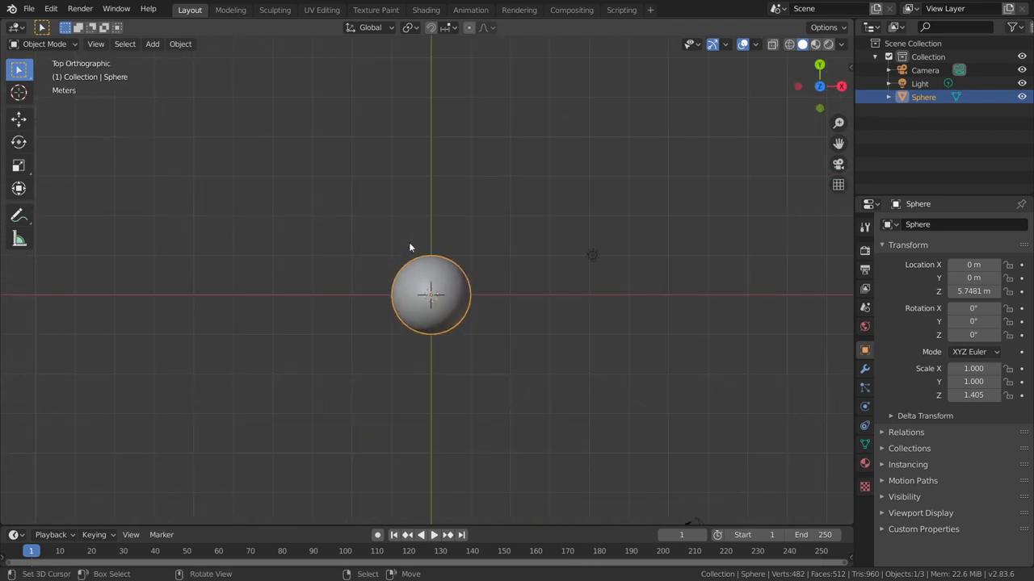
pyautogui.press('Tab')
# Select the top pole vertex, grow it to the surrounding ring, and inset it once
pyautogui.scroll(3, 542, 335)
pyautogui.moveTo(543, 335)
pyautogui.mouseDown(button='middle')
pyautogui.moveTo(520, 325)
pyautogui.moveTo(526, 249)
pyautogui.moveTo(496, 236)
pyautogui.mouseUp(button='middle')
pyautogui.scroll(1, 527, 248)
pyautogui.scroll(2, 514, 273)
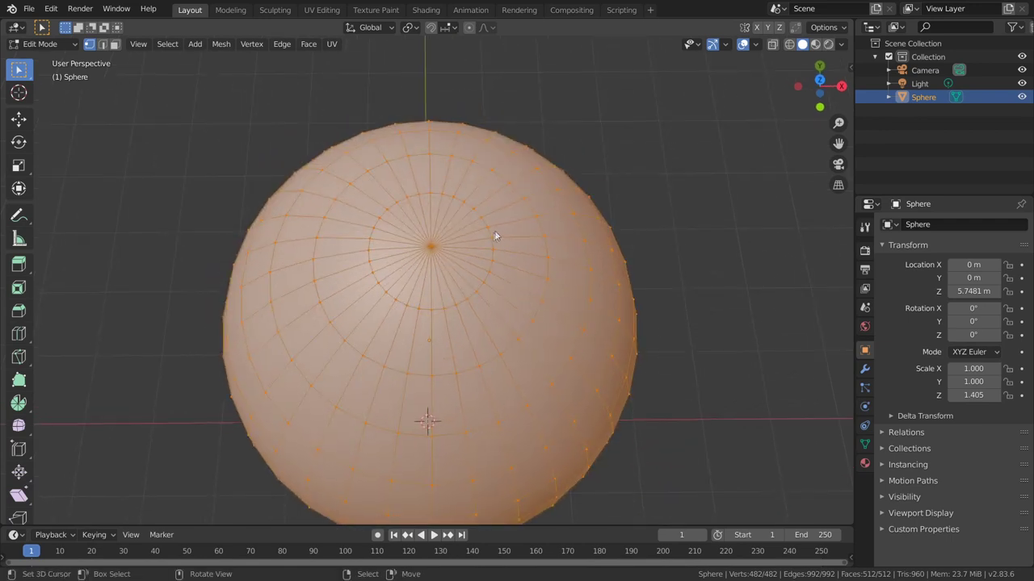
pyautogui.click(432, 248)
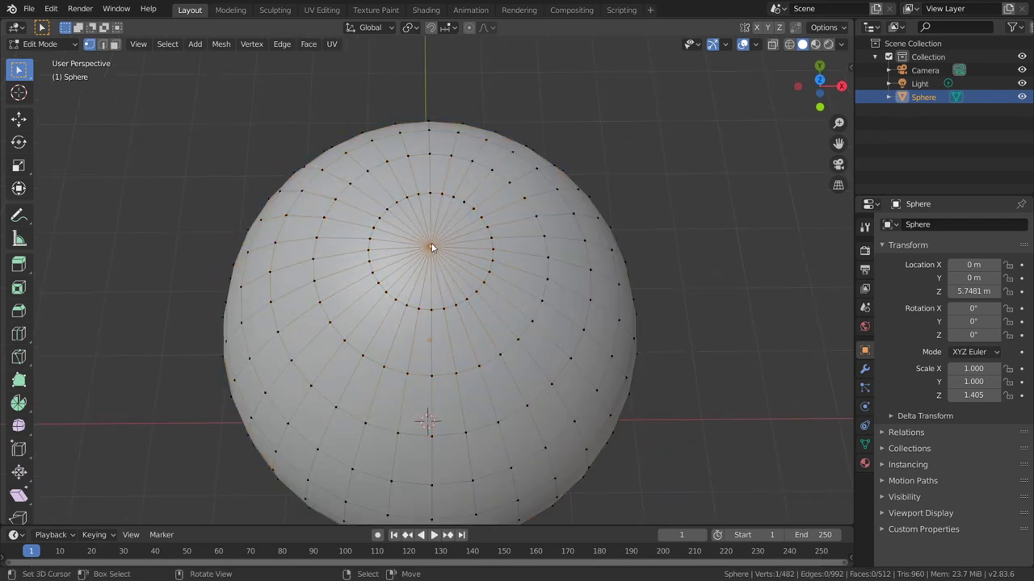
pyautogui.press('ctrl+KP_Add')
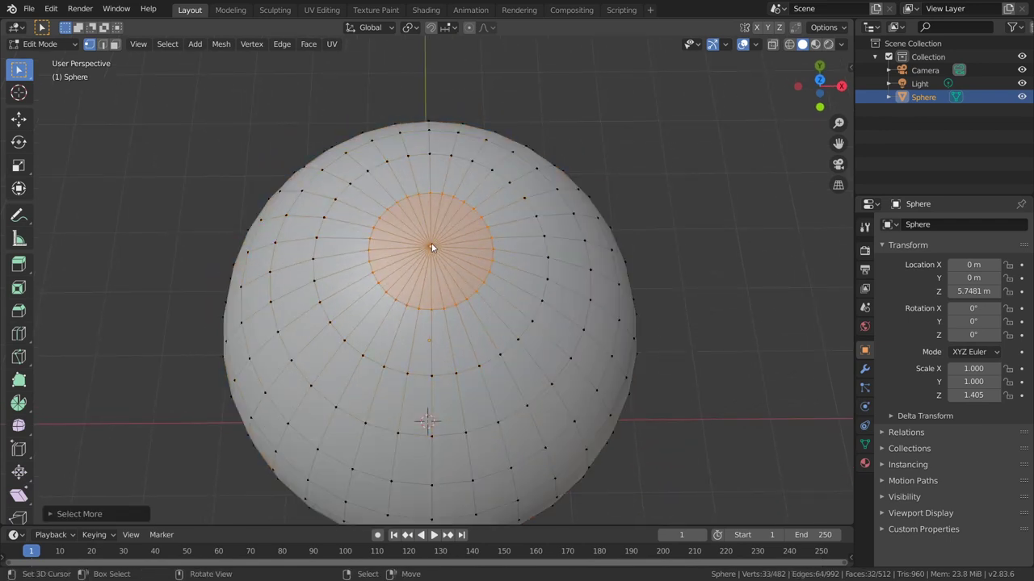
pyautogui.press('i')
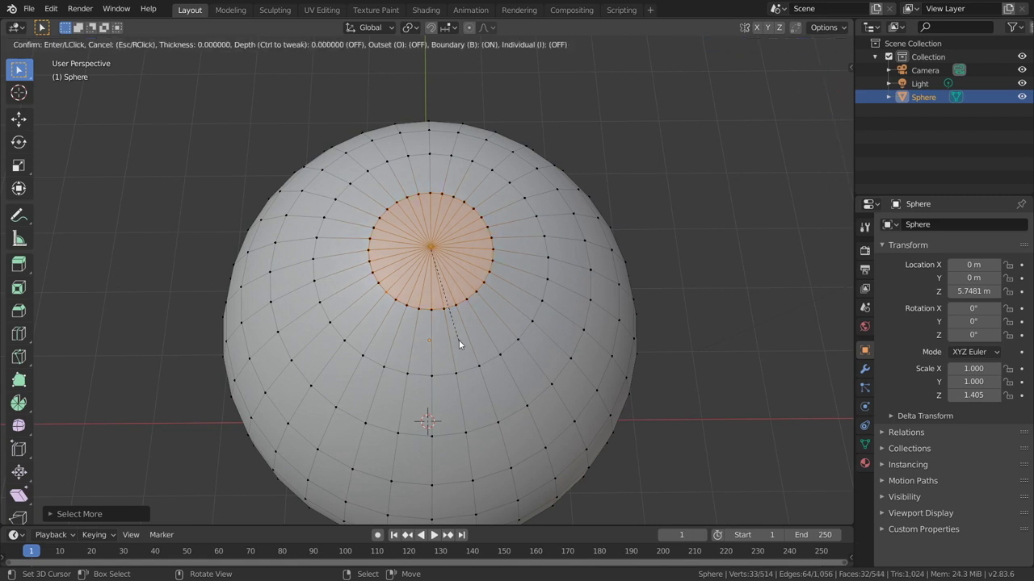
pyautogui.click(448, 334)
# Inset the top cap again and extrude it inward 0.05231 m into a recess
pyautogui.moveTo(449, 334)
pyautogui.mouseDown(button='middle')
pyautogui.moveTo(420, 285)
pyautogui.moveTo(511, 310)
pyautogui.mouseUp(button='middle')
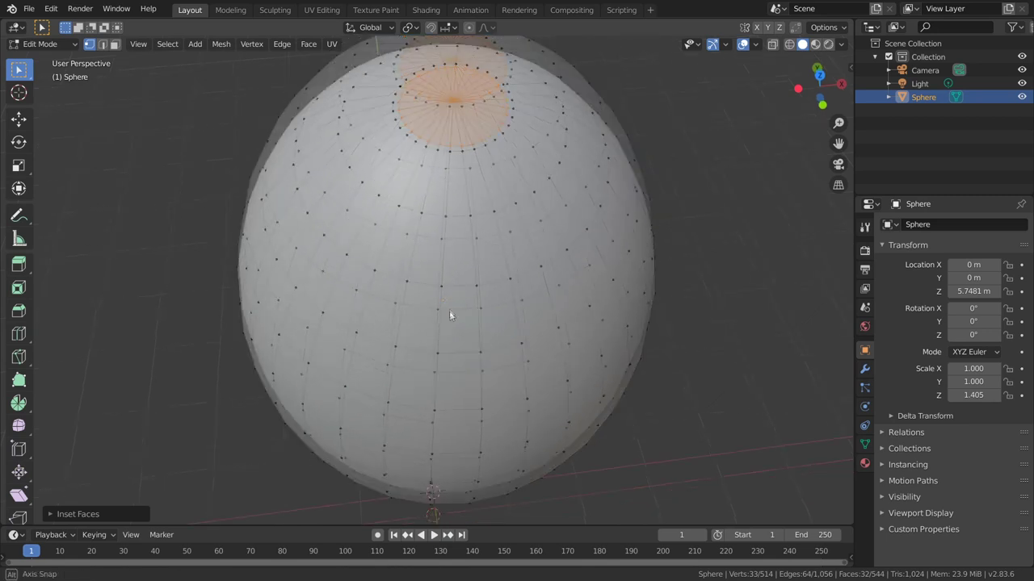
pyautogui.press('i')
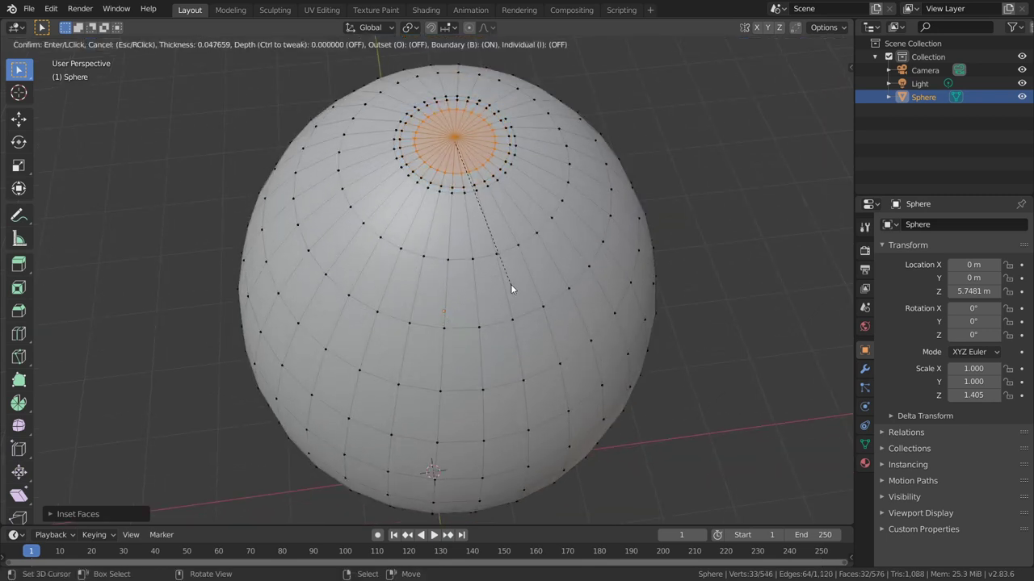
pyautogui.click(508, 286)
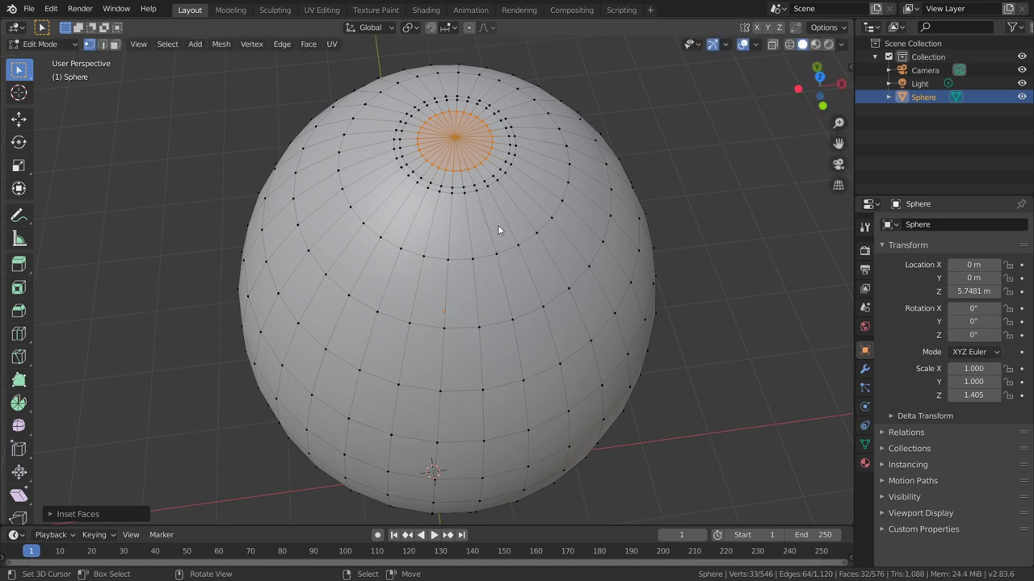
pyautogui.press('e')
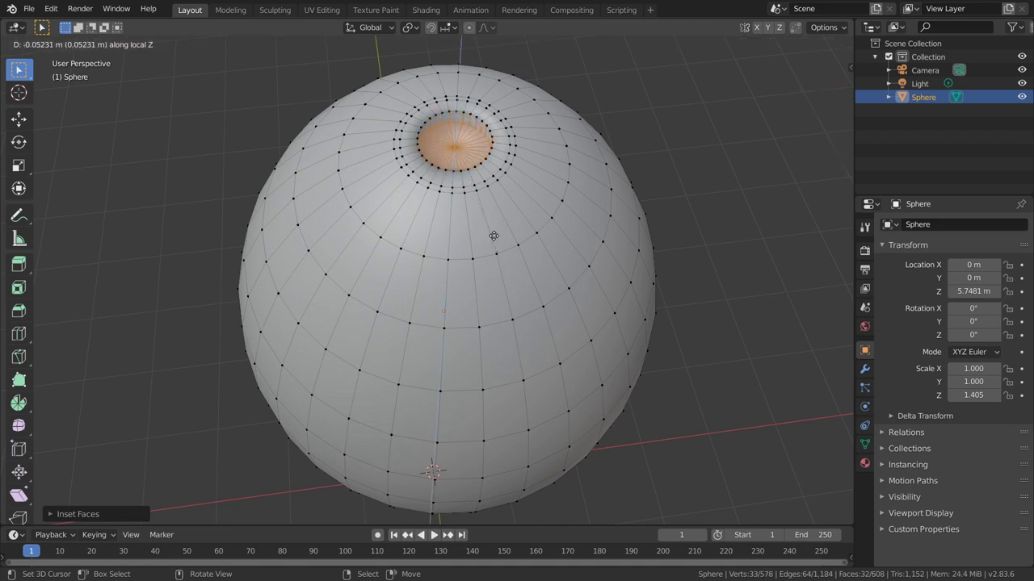
pyautogui.click(492, 232)
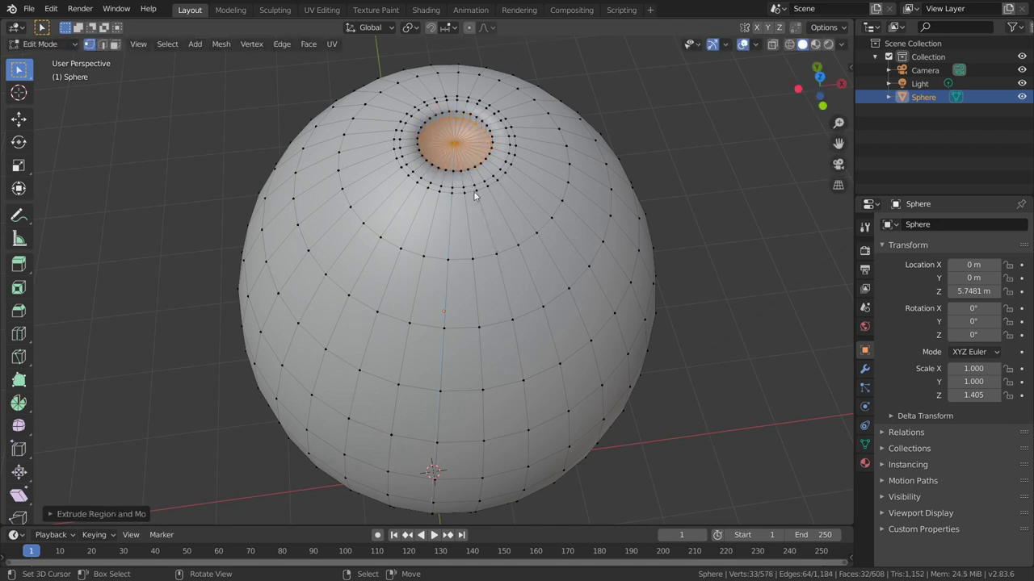
pyautogui.click(102, 45)
pyautogui.hotkey('alt', 'a')
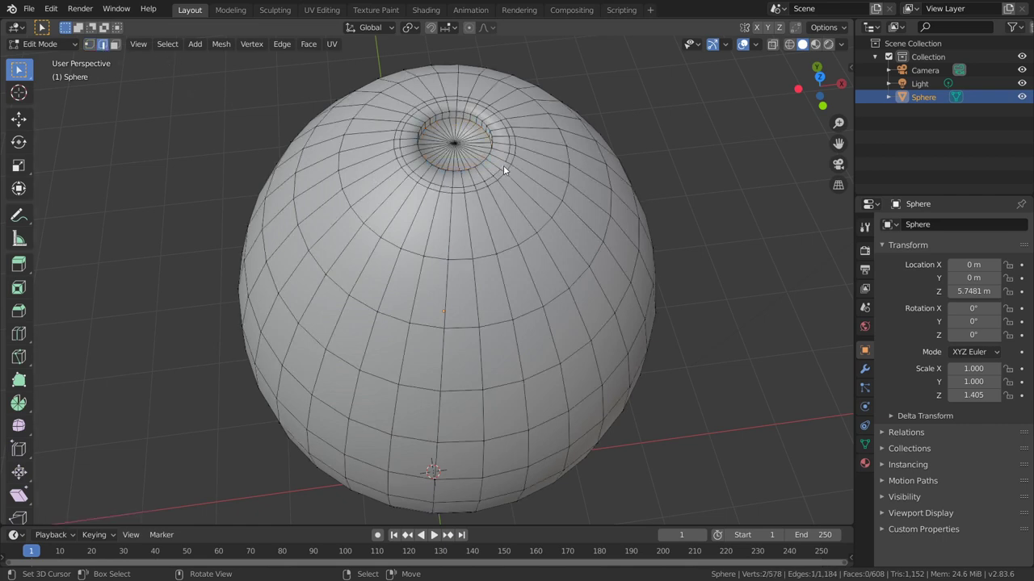
# Edge-slide the loop around the recess to a new position
pyautogui.keyDown('alt'); pyautogui.click(503, 165); pyautogui.keyUp('alt')
pyautogui.press('g')
pyautogui.press('g')
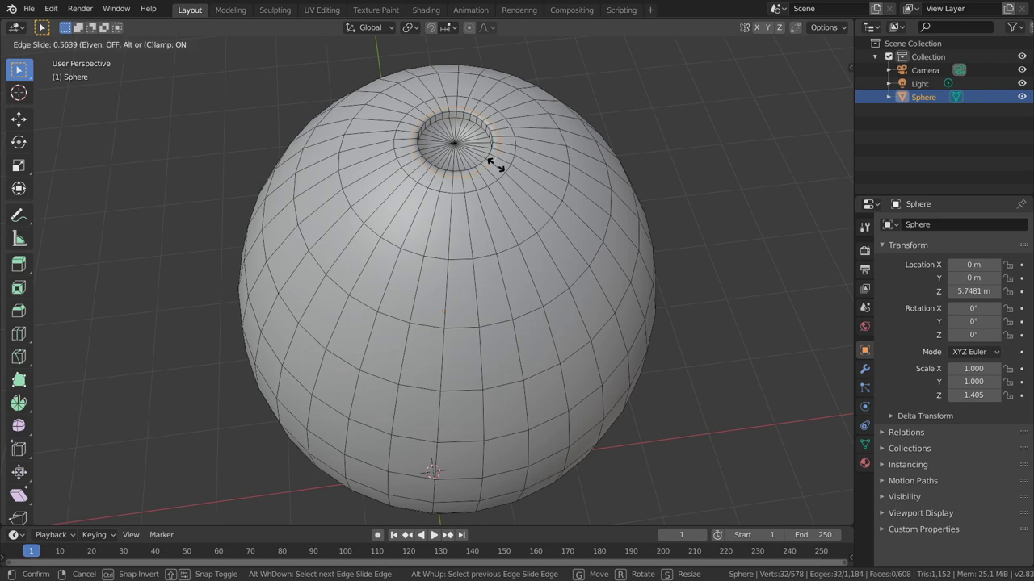
pyautogui.click(495, 161)
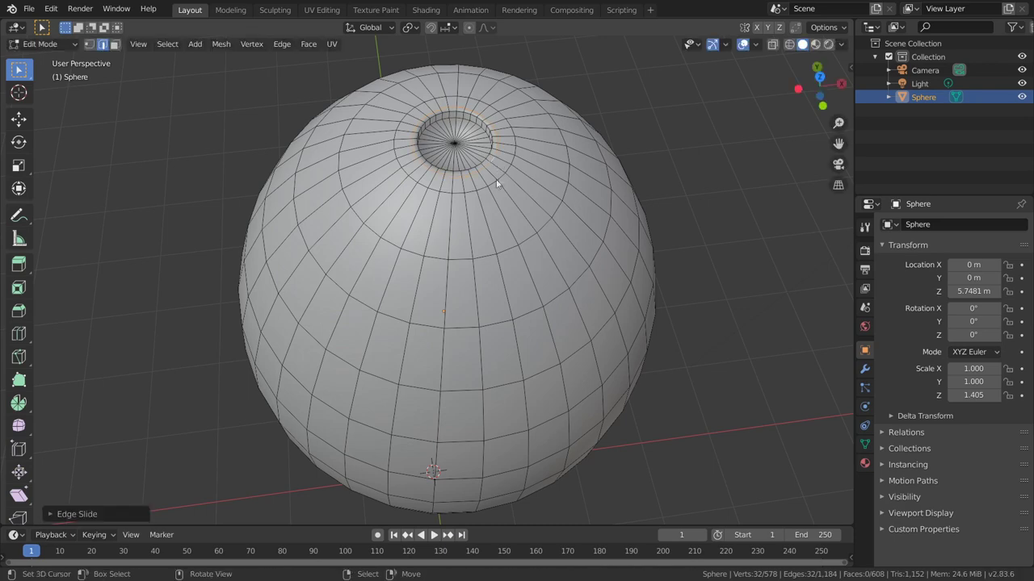
pyautogui.scroll(9, 500, 196)
pyautogui.scroll(-3, 492, 221)
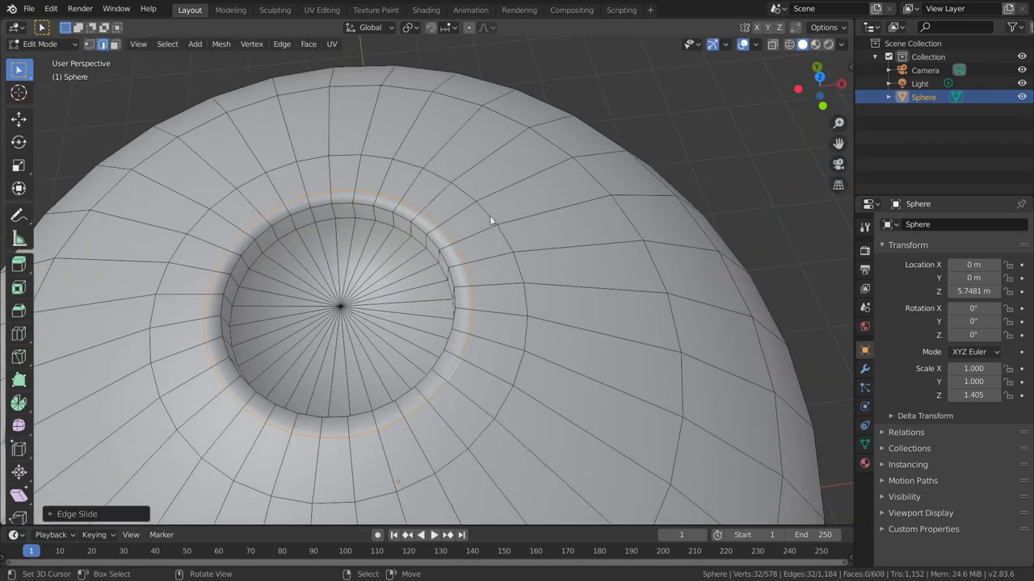
# Nudge the selected rim edges and loop slightly along Z
pyautogui.click(317, 206)
pyautogui.keyDown('shift'); pyautogui.click(317, 207); pyautogui.keyUp('shift')
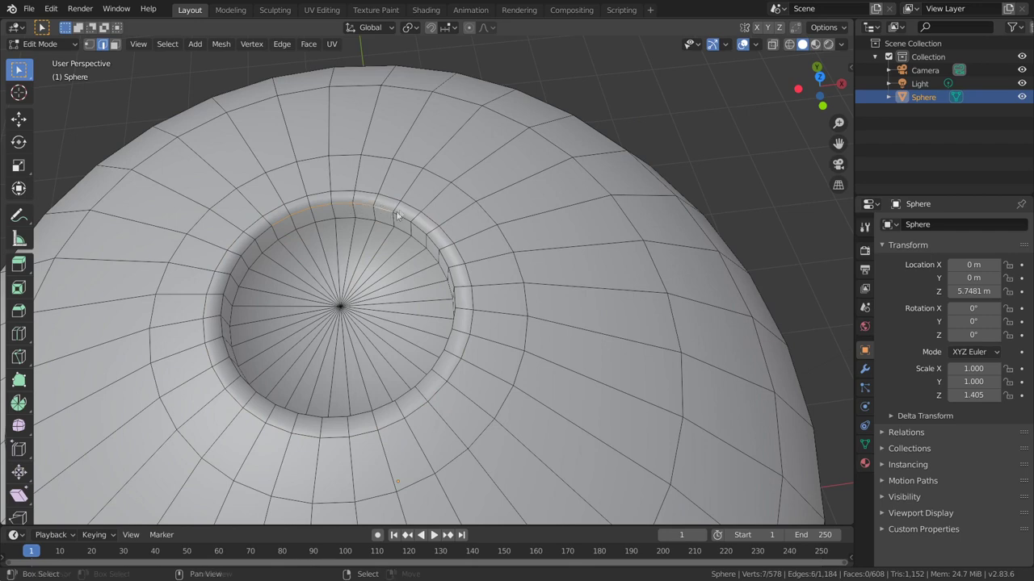
pyautogui.scroll(4, 393, 194)
pyautogui.scroll(-5, 396, 262)
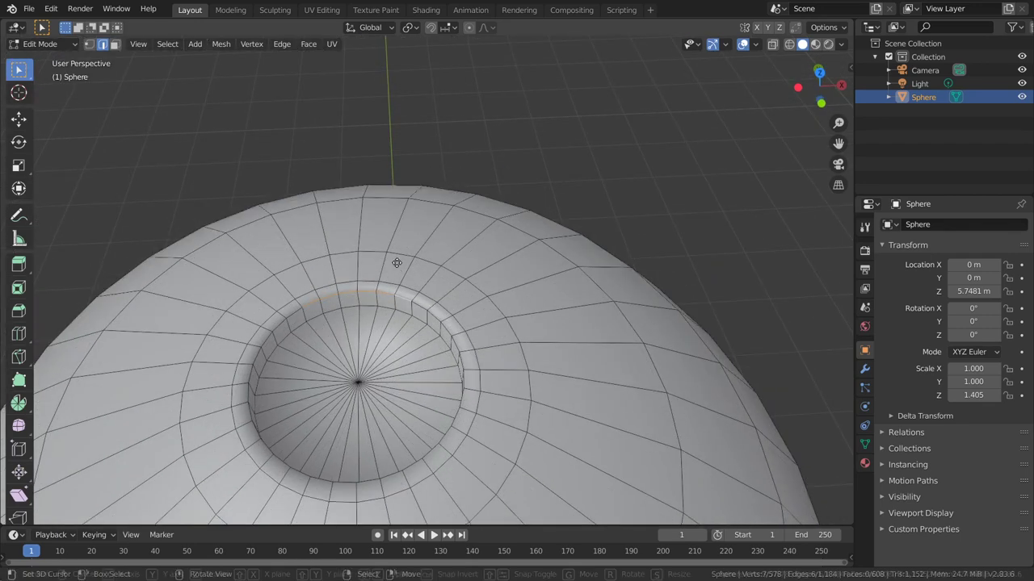
pyautogui.press('g')
pyautogui.press('z')
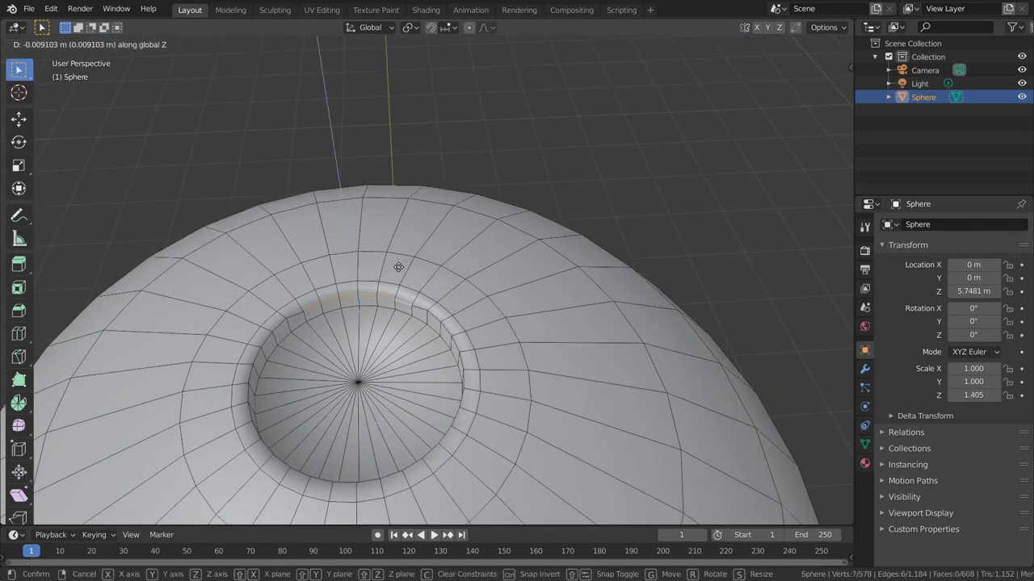
pyautogui.click(399, 267)
pyautogui.hotkey('shift', 'space')
pyautogui.press('g')
pyautogui.moveTo(398, 266)
pyautogui.mouseDown(button='middle')
pyautogui.moveTo(608, 335)
pyautogui.moveTo(426, 202)
pyautogui.mouseUp(button='middle')
pyautogui.press('g')
pyautogui.press('z')
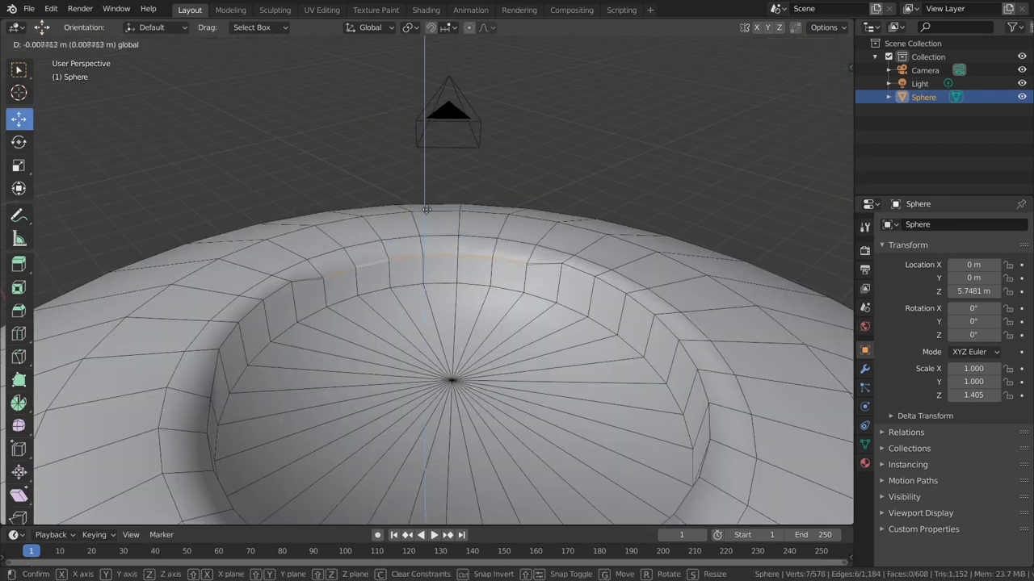
pyautogui.click(531, 303)
# Try raising a single right-side rim edge, undo it, and inspect the whole egg
pyautogui.click(629, 307)
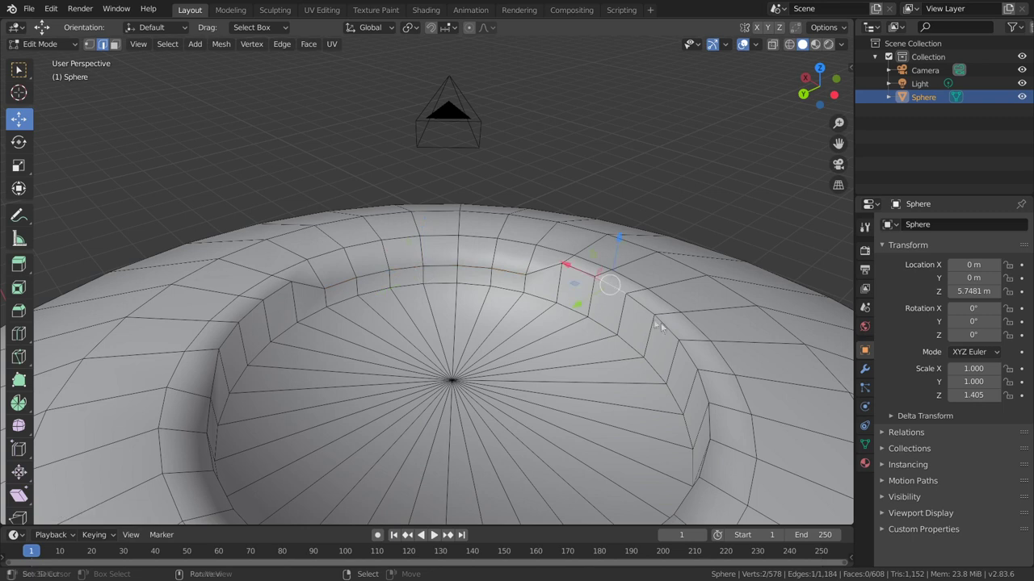
pyautogui.press('g')
pyautogui.press('z')
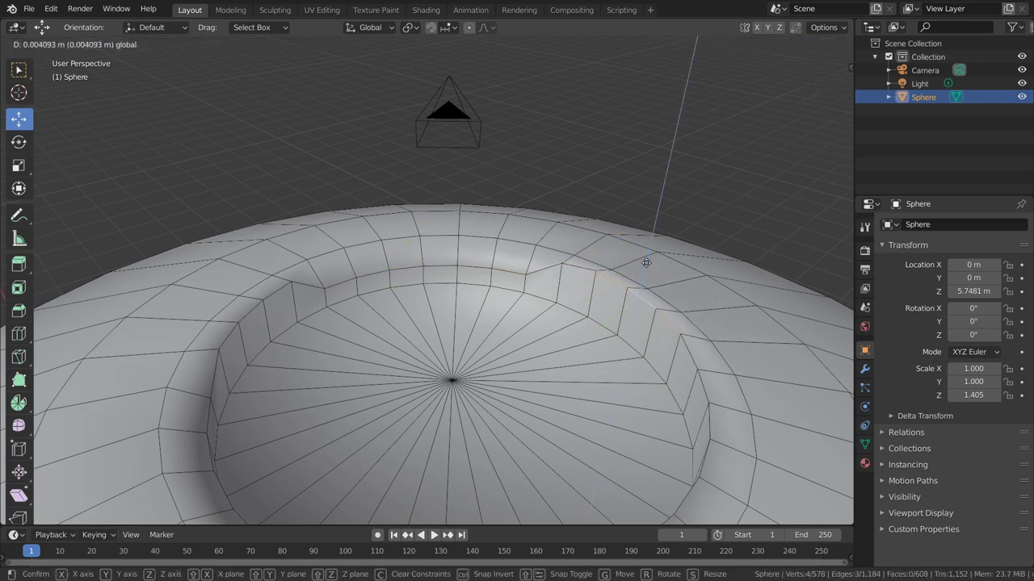
pyautogui.click(646, 263)
pyautogui.hotkey('ctrl', 'z')
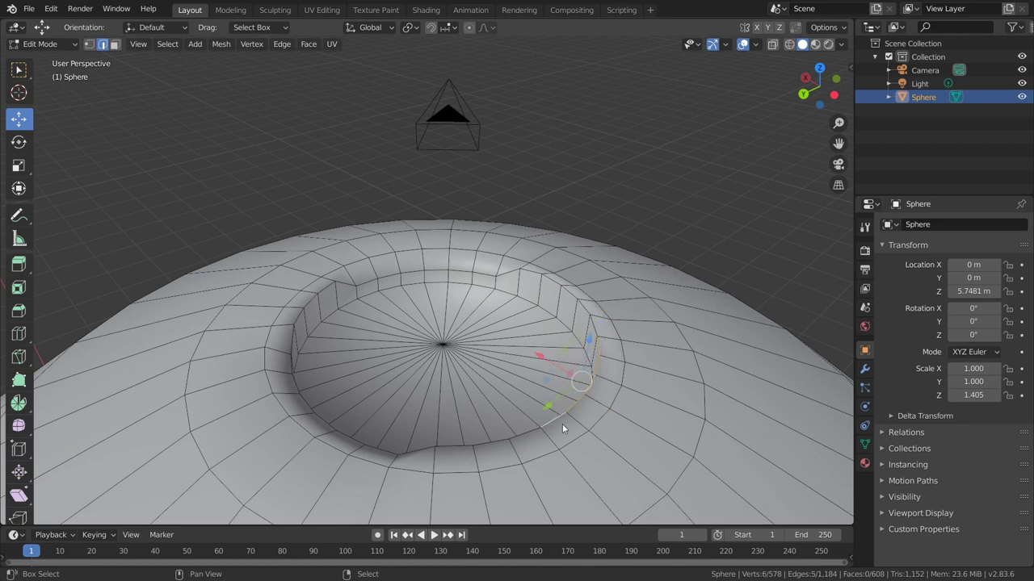
pyautogui.press('Tab')
pyautogui.moveTo(552, 423)
pyautogui.mouseDown(button='middle')
pyautogui.moveTo(484, 364)
pyautogui.moveTo(435, 385)
pyautogui.moveTo(466, 299)
pyautogui.mouseUp(button='middle')
pyautogui.moveTo(430, 248)
pyautogui.mouseDown(button='middle')
pyautogui.moveTo(489, 269)
pyautogui.moveTo(477, 221)
pyautogui.moveTo(434, 372)
pyautogui.moveTo(455, 352)
pyautogui.mouseUp(button='middle')
pyautogui.press('Tab')
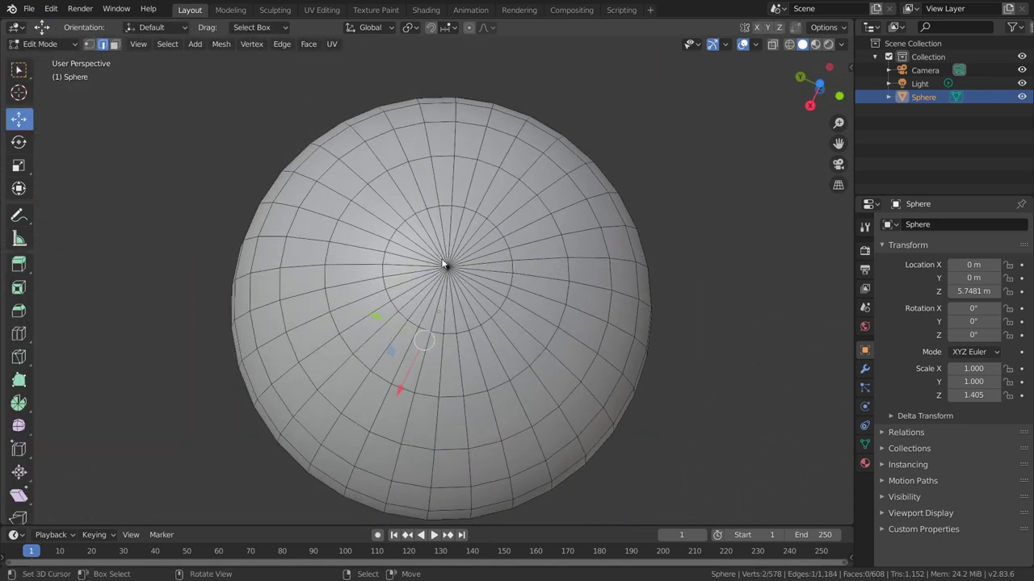
# Dissolve the radial spoke edges at the dimpled pole
pyautogui.moveTo(411, 228)
pyautogui.mouseDown(button='middle')
pyautogui.moveTo(440, 143)
pyautogui.moveTo(457, 337)
pyautogui.moveTo(444, 325)
pyautogui.mouseUp(button='middle')
pyautogui.scroll(3, 512, 190)
pyautogui.scroll(-3, 512, 189)
pyautogui.moveTo(505, 205); pyautogui.dragTo(490, 212, button='middle')
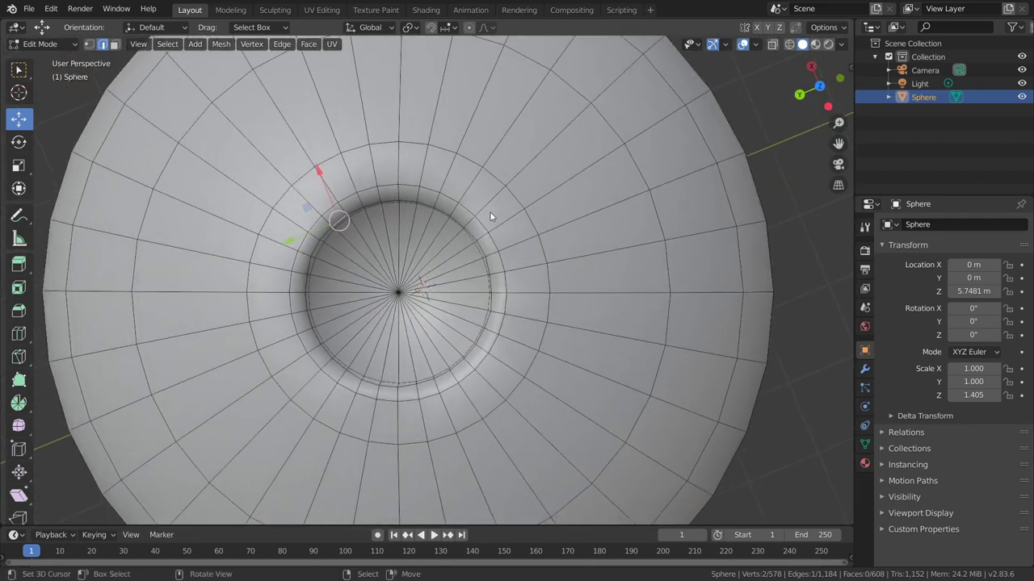
pyautogui.scroll(2, 490, 212)
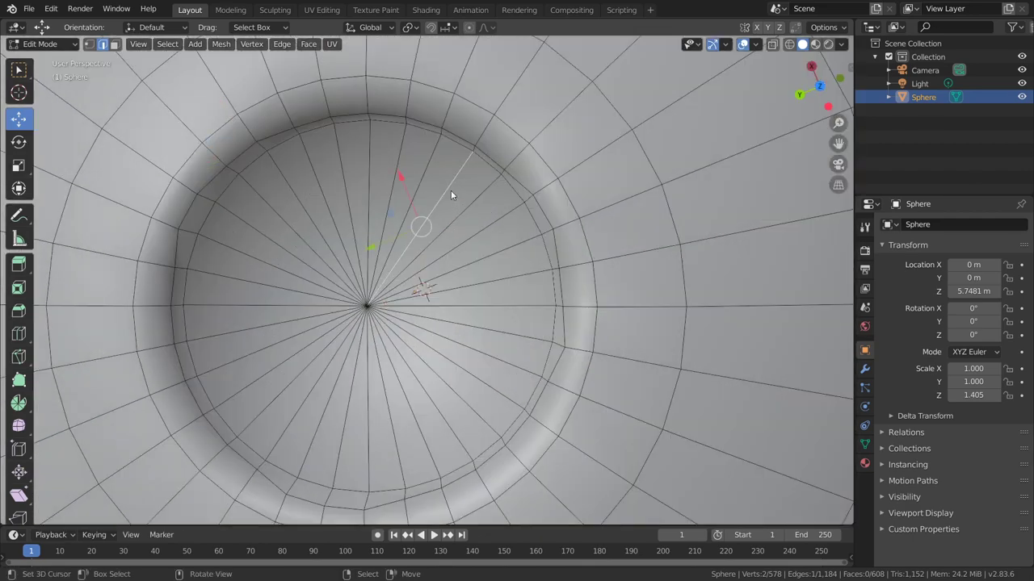
pyautogui.keyDown('ctrl'); pyautogui.keyDown('alt'); pyautogui.click(482, 253); pyautogui.keyUp('alt'); pyautogui.keyUp('ctrl')
pyautogui.press('x')
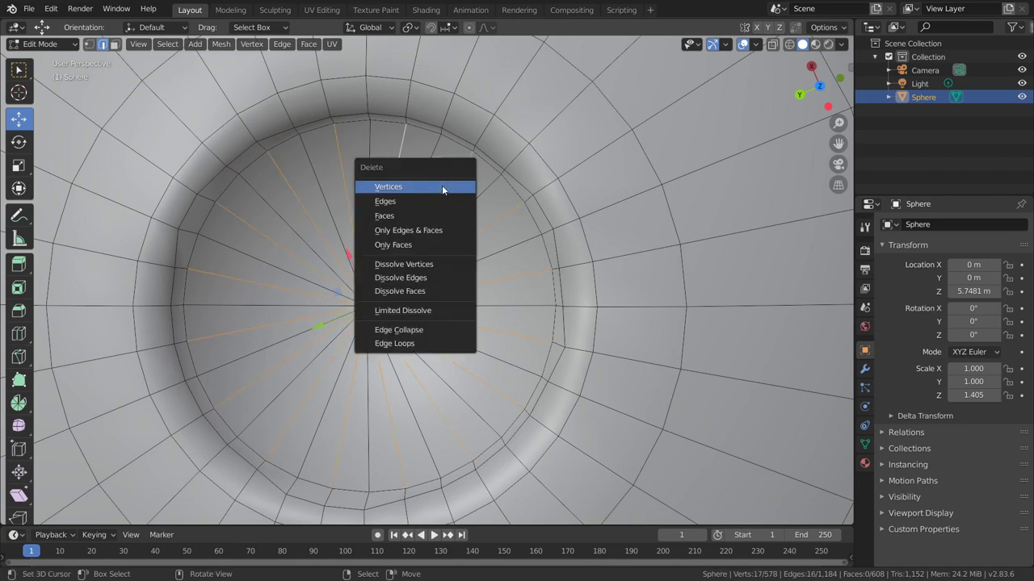
pyautogui.click(403, 277)
pyautogui.scroll(-3, 419, 279)
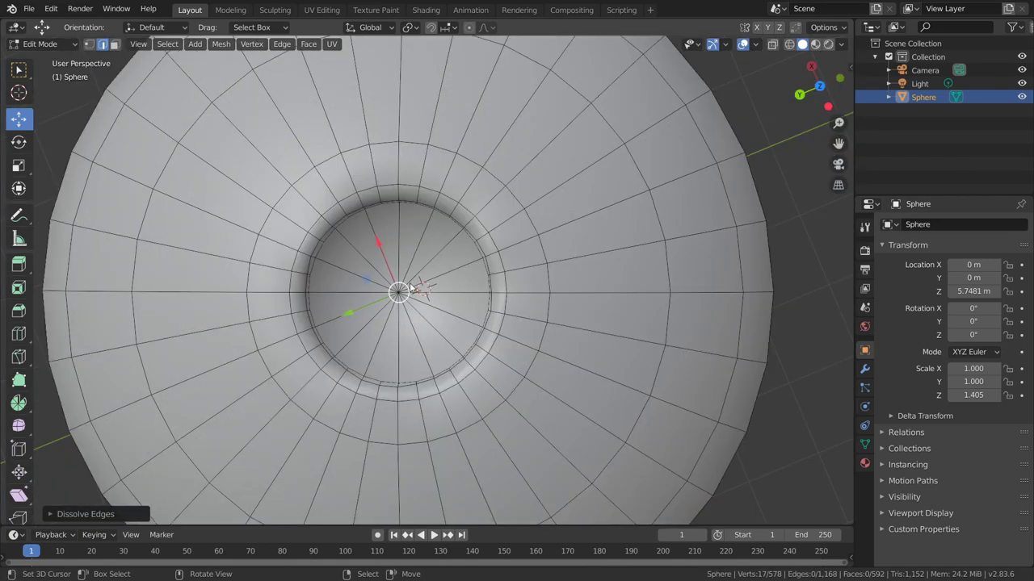
# Dissolve the radial spoke edges at the opposite pole
pyautogui.moveTo(403, 283); pyautogui.dragTo(415, 203, button='middle')
pyautogui.scroll(-3, 416, 206)
pyautogui.moveTo(417, 87); pyautogui.dragTo(429, 506, button='middle')
pyautogui.moveTo(482, 240); pyautogui.dragTo(501, 325, button='middle')
pyautogui.scroll(3, 498, 306)
pyautogui.keyDown('ctrl'); pyautogui.keyDown('alt'); pyautogui.click(454, 291); pyautogui.keyUp('alt'); pyautogui.keyUp('ctrl')
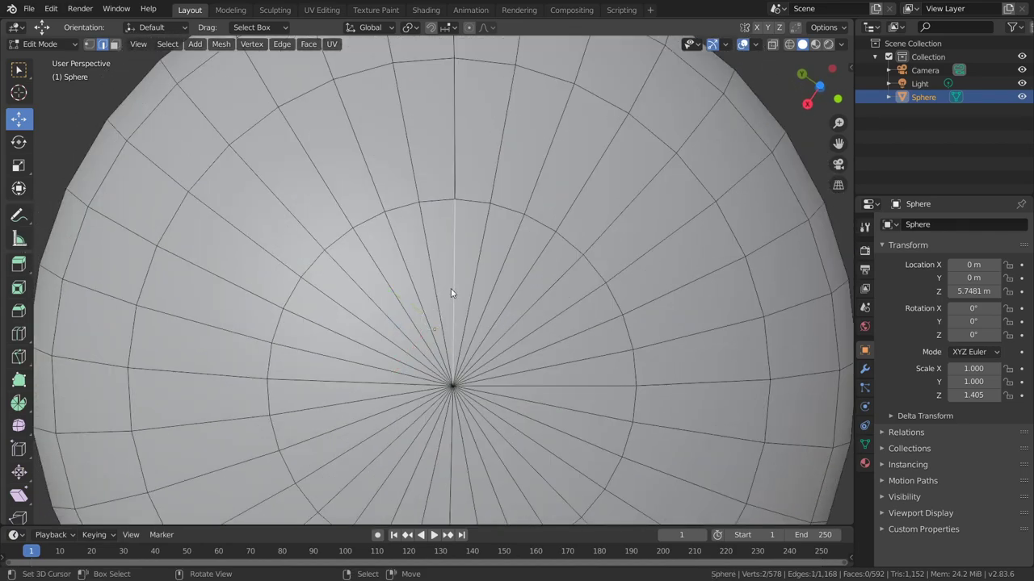
pyautogui.press('x')
pyautogui.click(406, 268)
pyautogui.scroll(-3, 452, 355)
pyautogui.scroll(-2, 453, 355)
# Inspect the smoothed egg and return to Object Mode
pyautogui.moveTo(452, 356)
pyautogui.mouseDown(button='middle')
pyautogui.moveTo(496, 344)
pyautogui.moveTo(496, 331)
pyautogui.moveTo(479, 351)
pyautogui.moveTo(458, 297)
pyautogui.moveTo(483, 319)
pyautogui.moveTo(470, 272)
pyautogui.moveTo(434, 225)
pyautogui.moveTo(490, 253)
pyautogui.moveTo(444, 268)
pyautogui.mouseUp(button='middle')
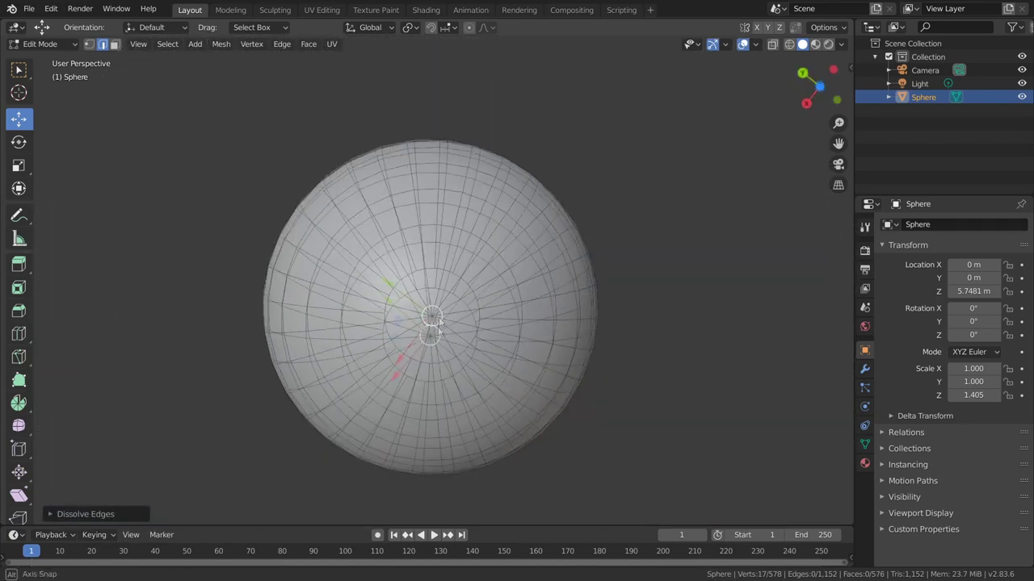
pyautogui.scroll(-2, 458, 296)
pyautogui.scroll(2, 473, 247)
pyautogui.scroll(-1, 491, 254)
pyautogui.press('Tab')
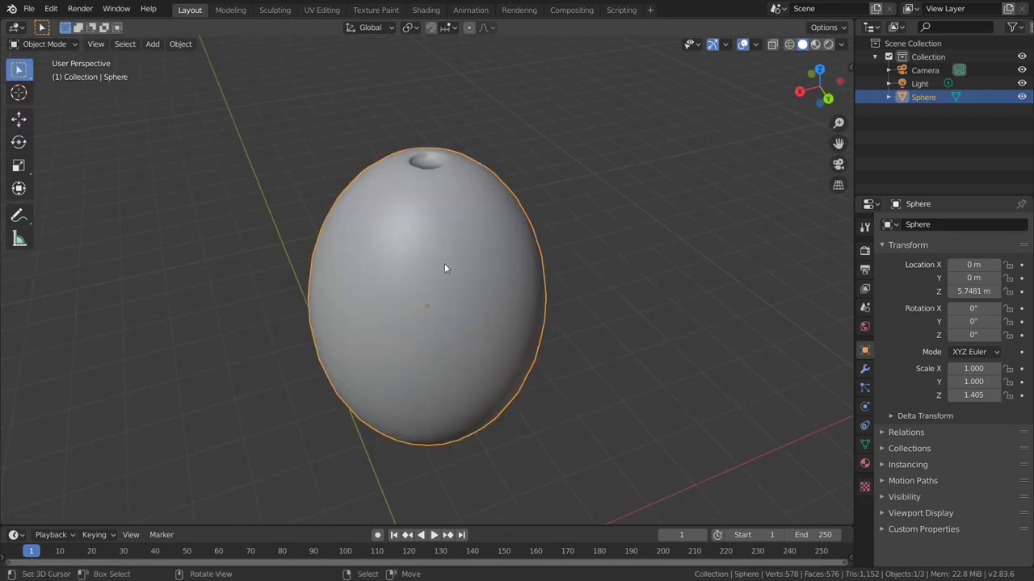
pyautogui.scroll(-1, 444, 268)
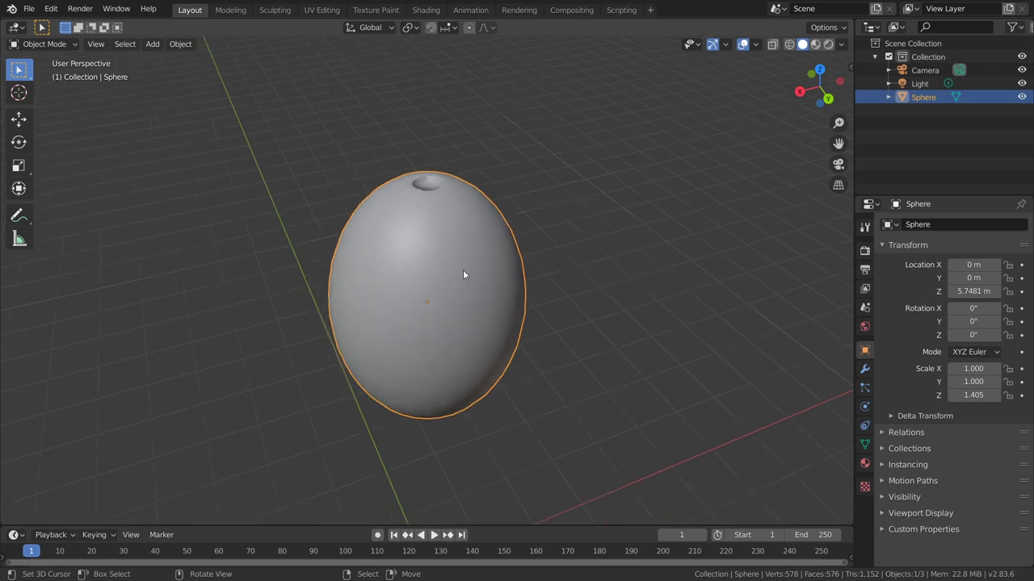
# Give the sphere a new material named PIELUVA in the Shading workspace, with a larger node editor
pyautogui.click(425, 10)
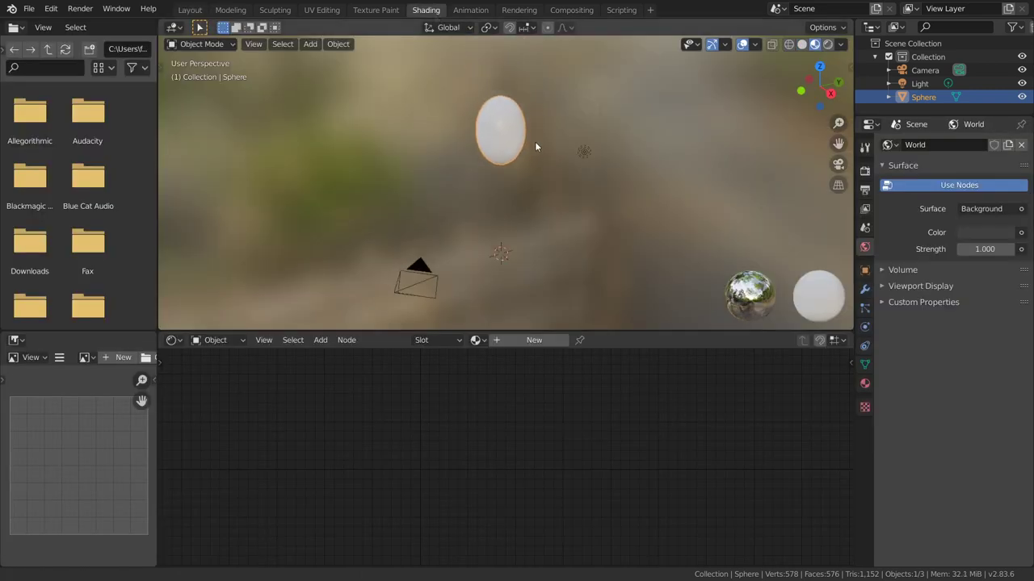
pyautogui.press('KP_Decimal')
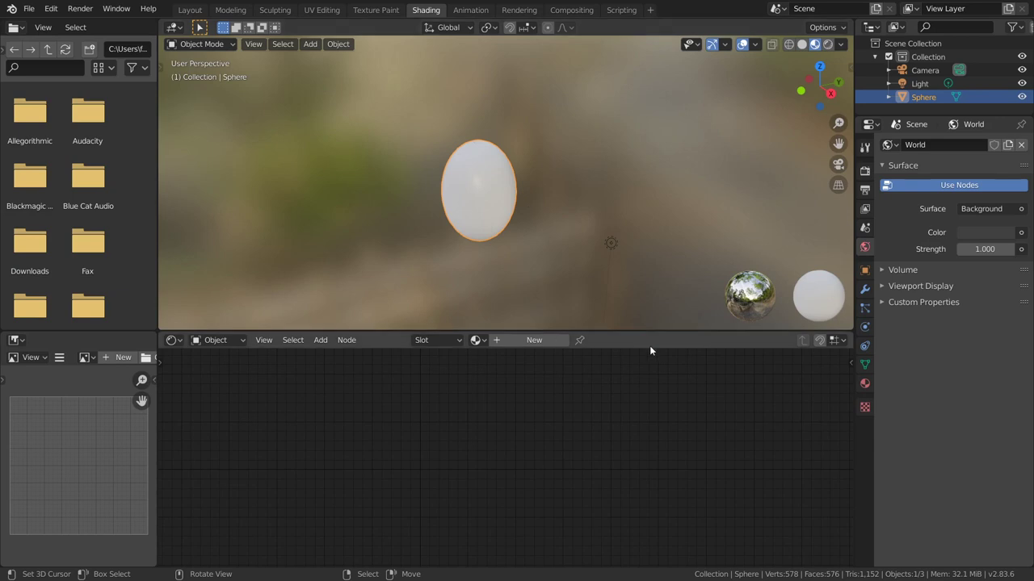
pyautogui.moveTo(687, 336); pyautogui.dragTo(687, 246)
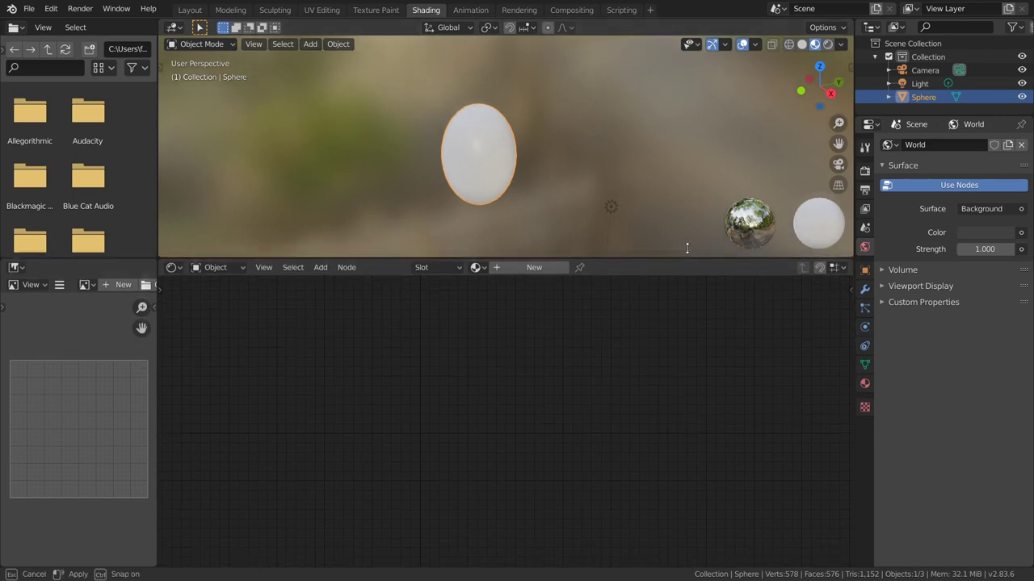
pyautogui.click(865, 385)
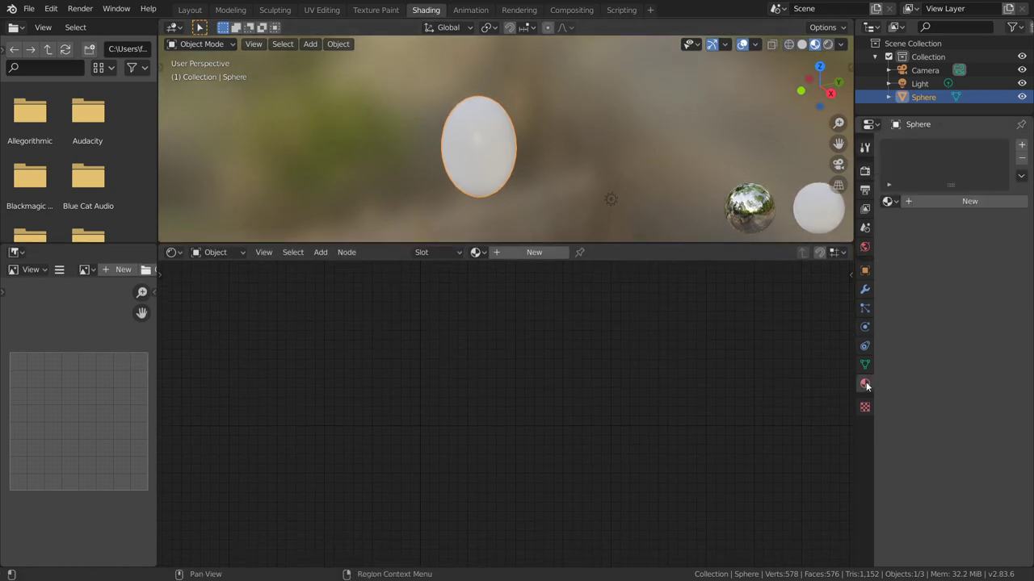
pyautogui.click(967, 203)
pyautogui.write('PIELUVA')
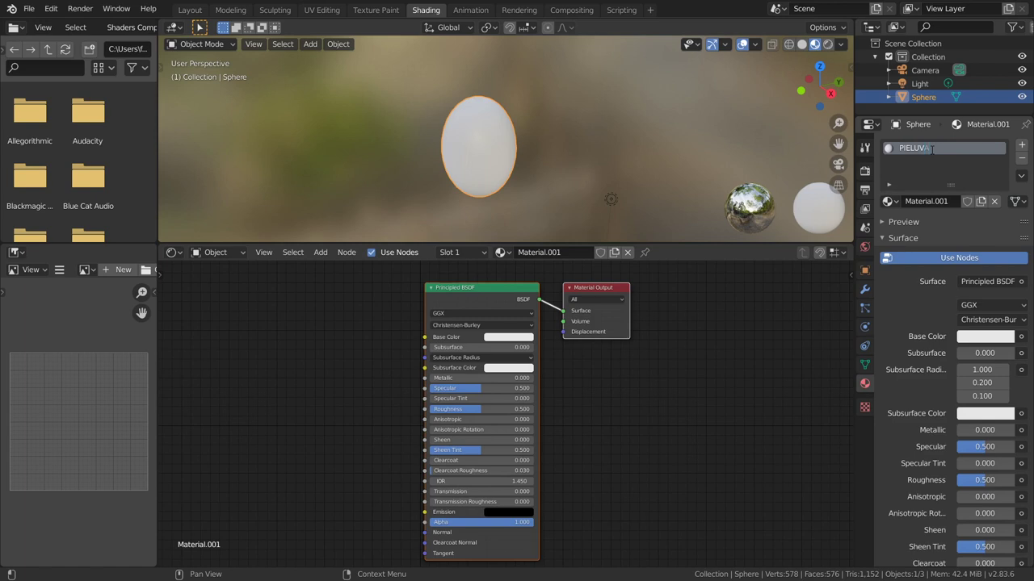
pyautogui.press('Return')
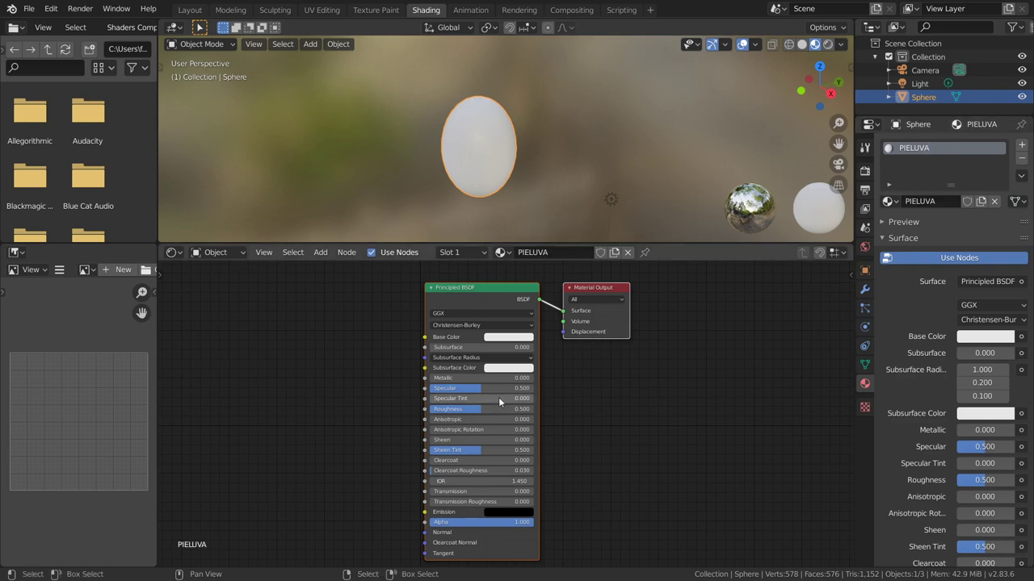
pyautogui.moveTo(496, 398); pyautogui.dragTo(661, 385, button='middle')
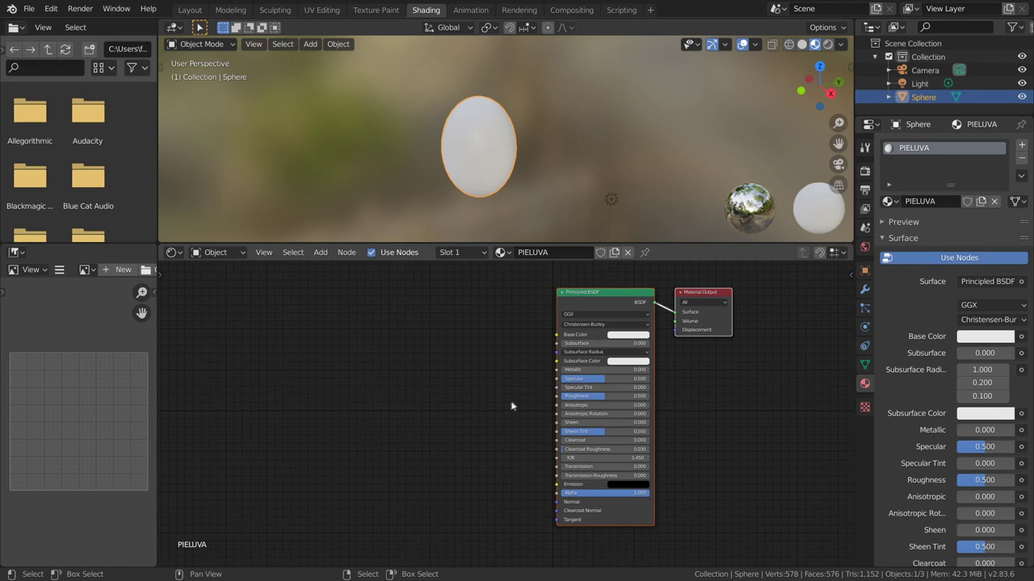
# Add a Math Add node left of the shader, with a duplicate below it
pyautogui.scroll(-1, 511, 401)
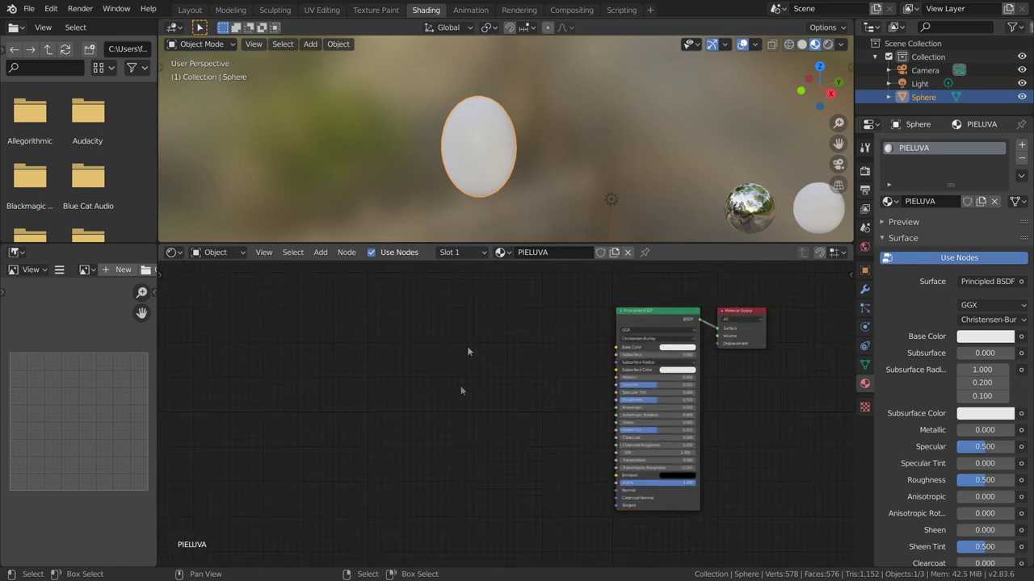
pyautogui.scroll(-1, 494, 371)
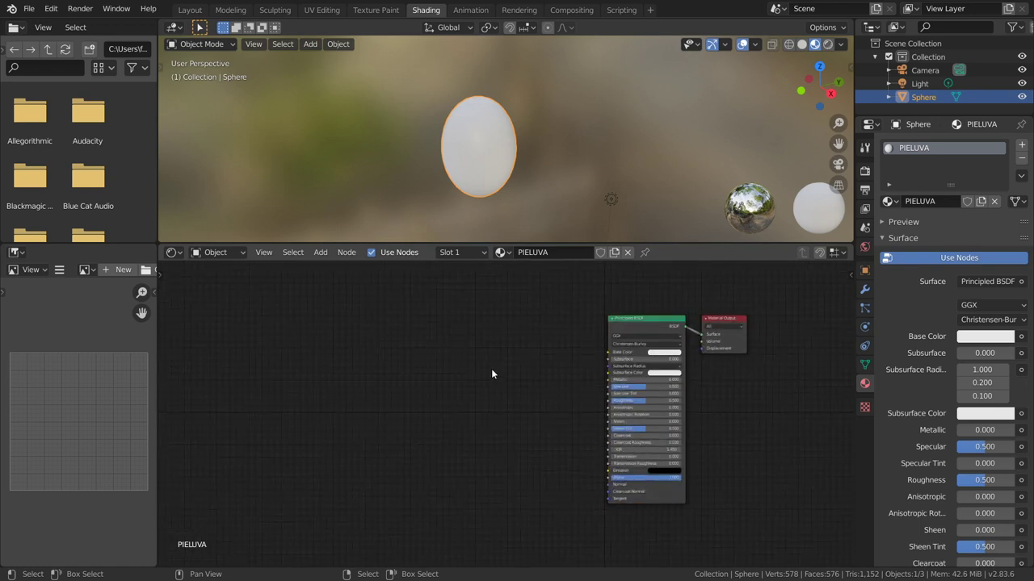
pyautogui.hotkey('shift', 'a')
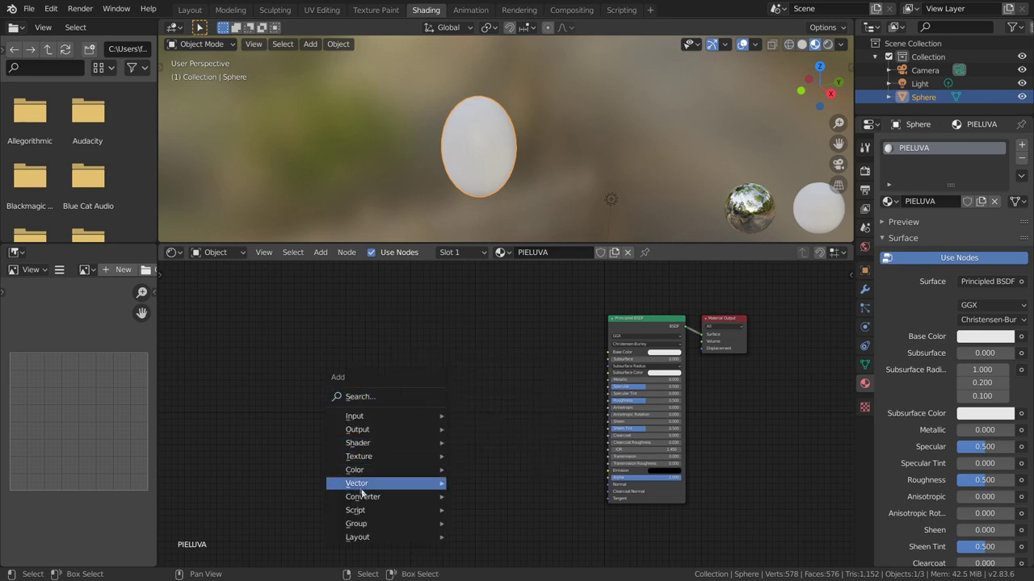
pyautogui.moveTo(363, 497)
pyautogui.click(477, 394)
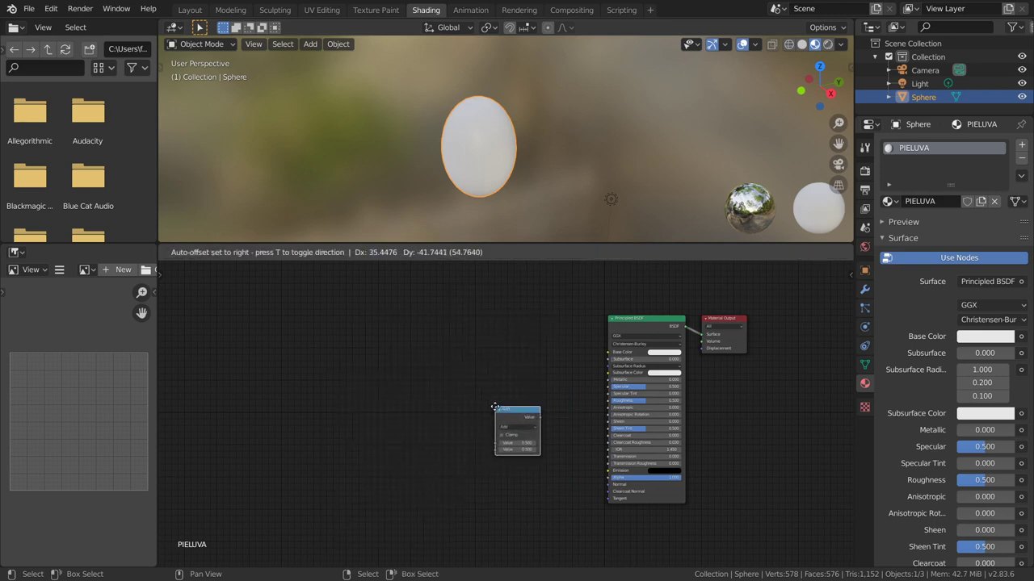
pyautogui.click(502, 322)
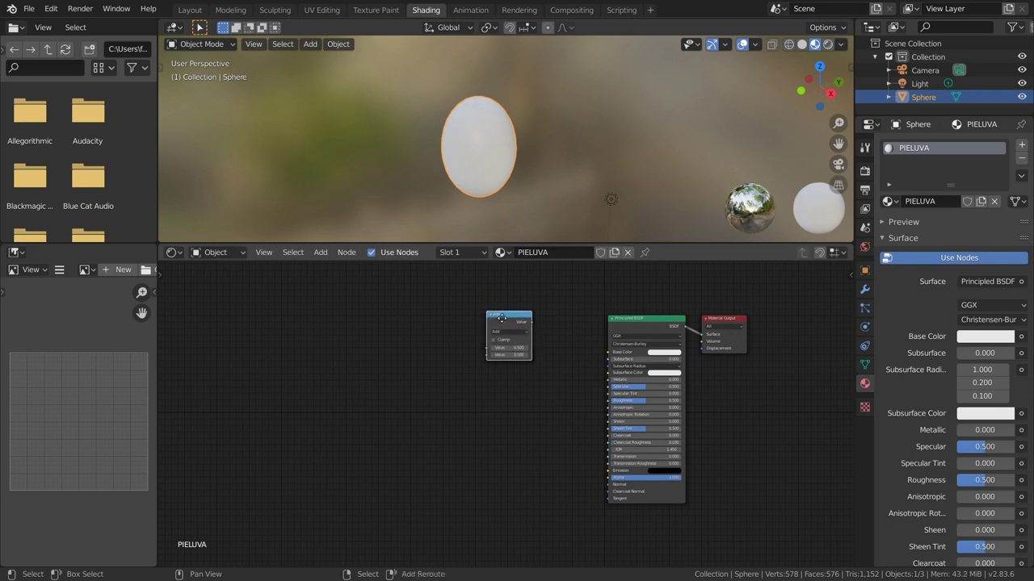
pyautogui.hotkey('shift', 'd')
pyautogui.click(511, 452)
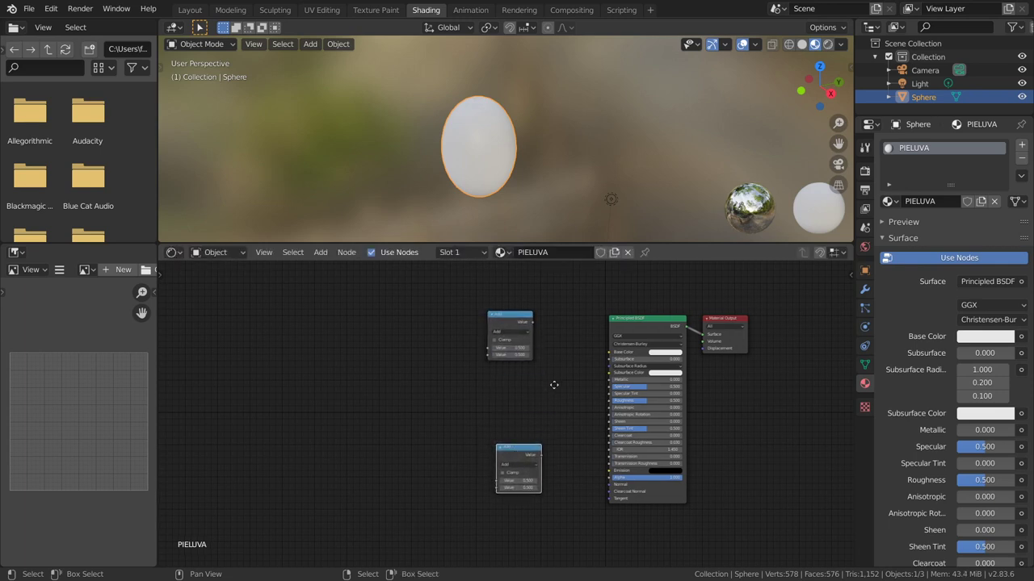
pyautogui.moveTo(553, 385); pyautogui.dragTo(461, 371, button='middle')
# Add a ColorRamp node at the top left, with a duplicate below it
pyautogui.hotkey('shift', 'a')
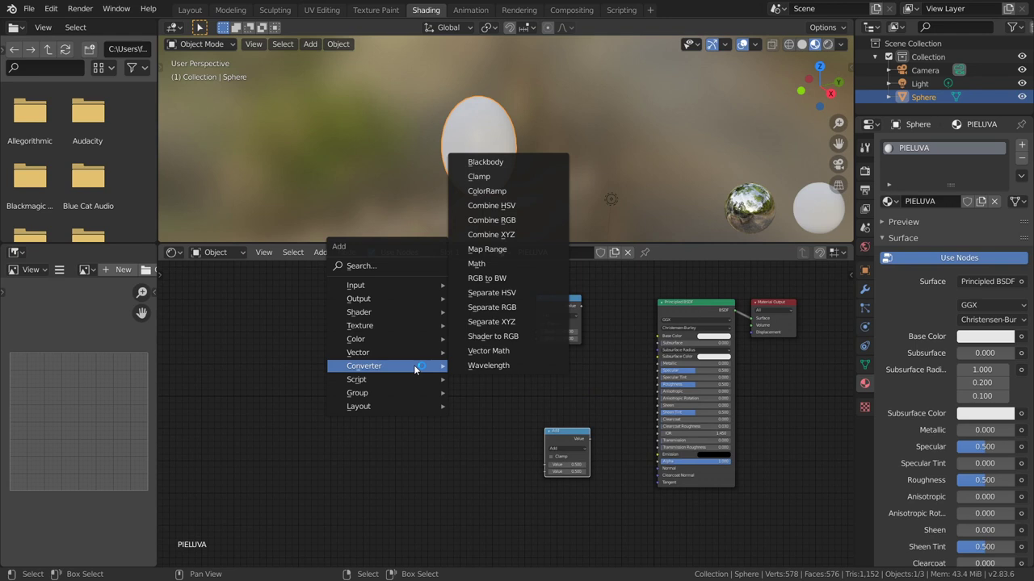
pyautogui.click(485, 191)
pyautogui.click(397, 287)
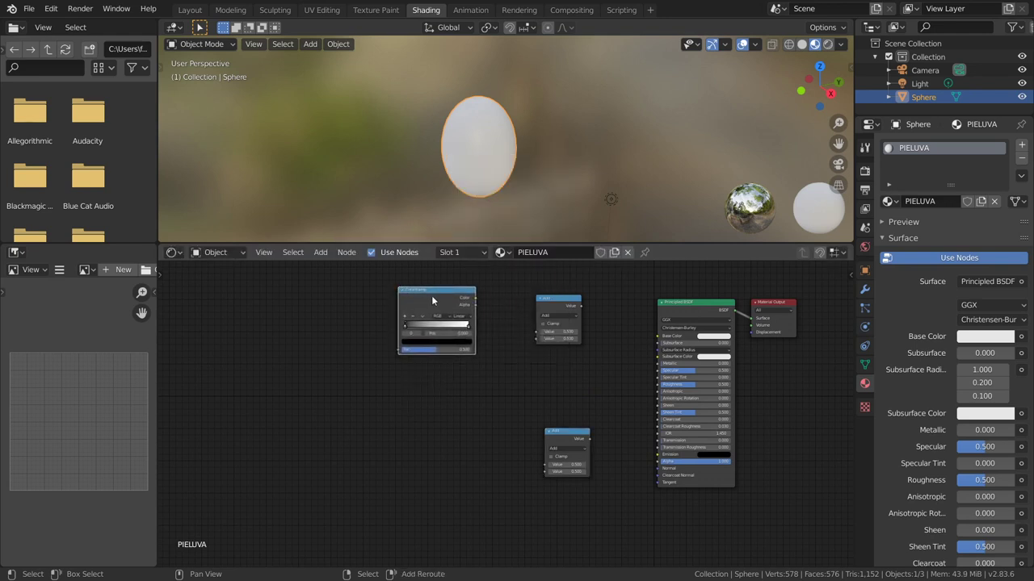
pyautogui.hotkey('shift', 'd')
pyautogui.click(438, 432)
pyautogui.moveTo(482, 358); pyautogui.dragTo(572, 357, button='middle')
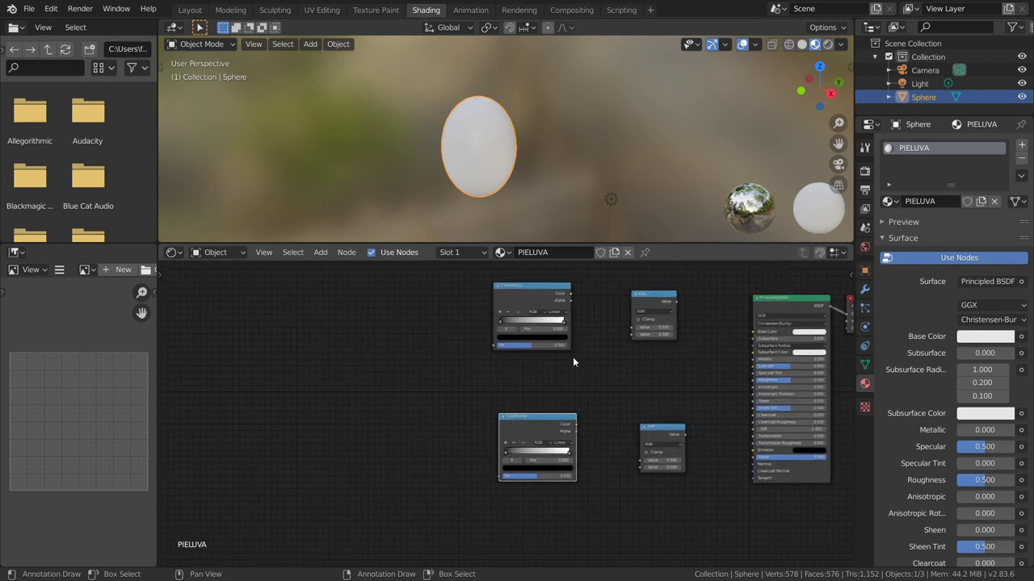
pyautogui.hotkey('shift', 'a')
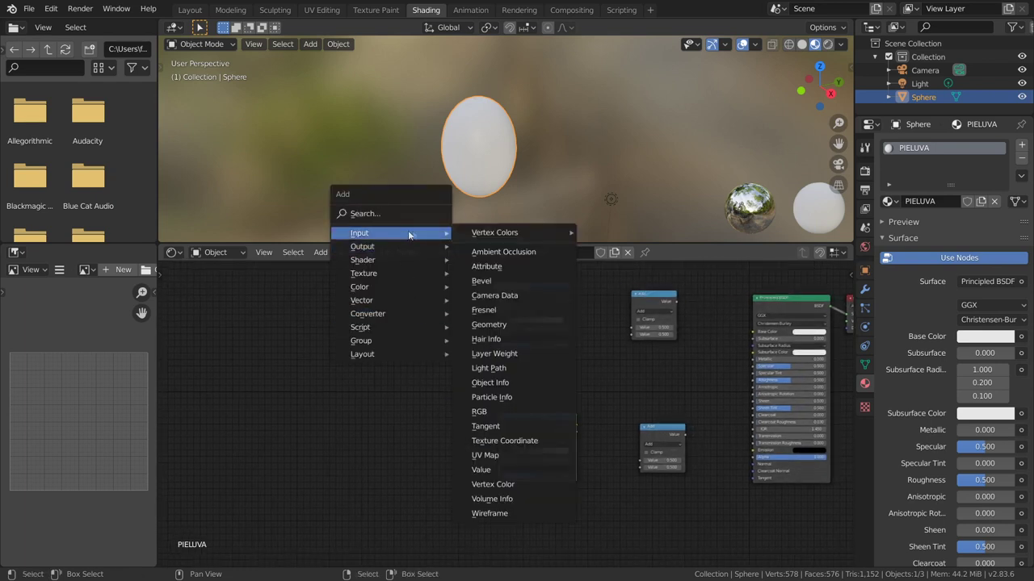
pyautogui.moveTo(359, 233)
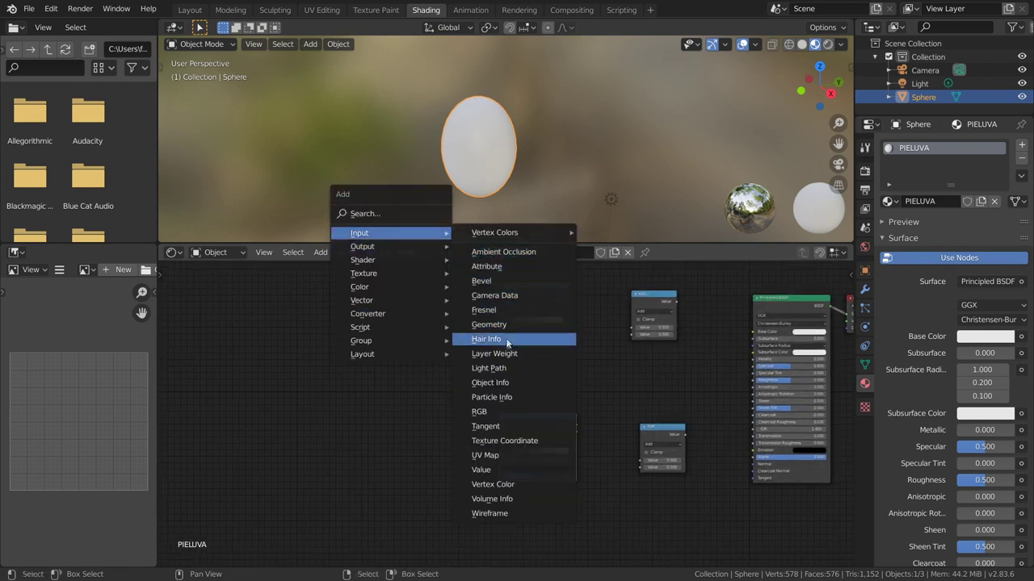
# Add Texture Coordinate, Mapping and Separate XYZ nodes on the left of the graph
pyautogui.click(505, 440)
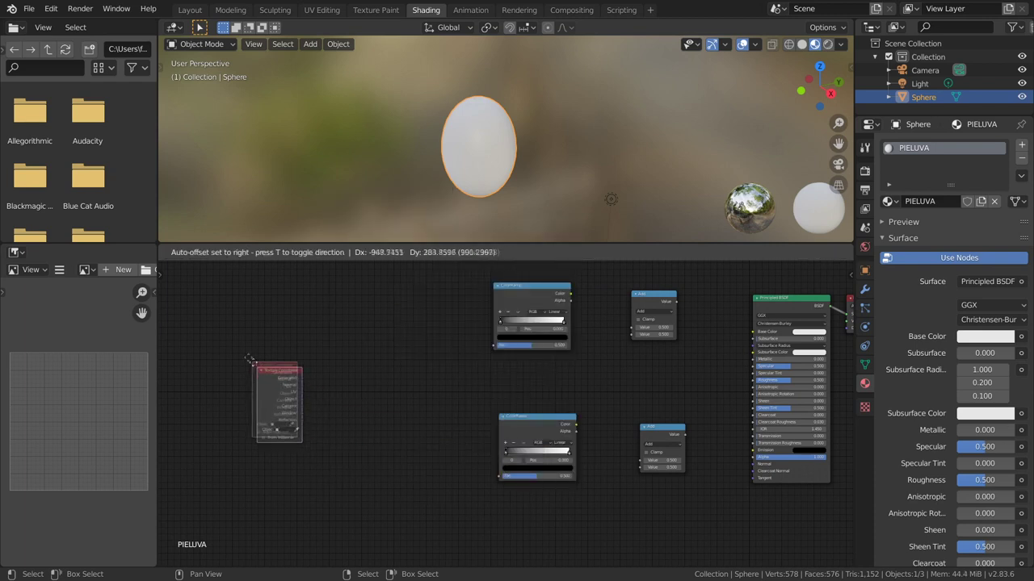
pyautogui.click(218, 340)
pyautogui.hotkey('shift', 'a')
pyautogui.moveTo(314, 422)
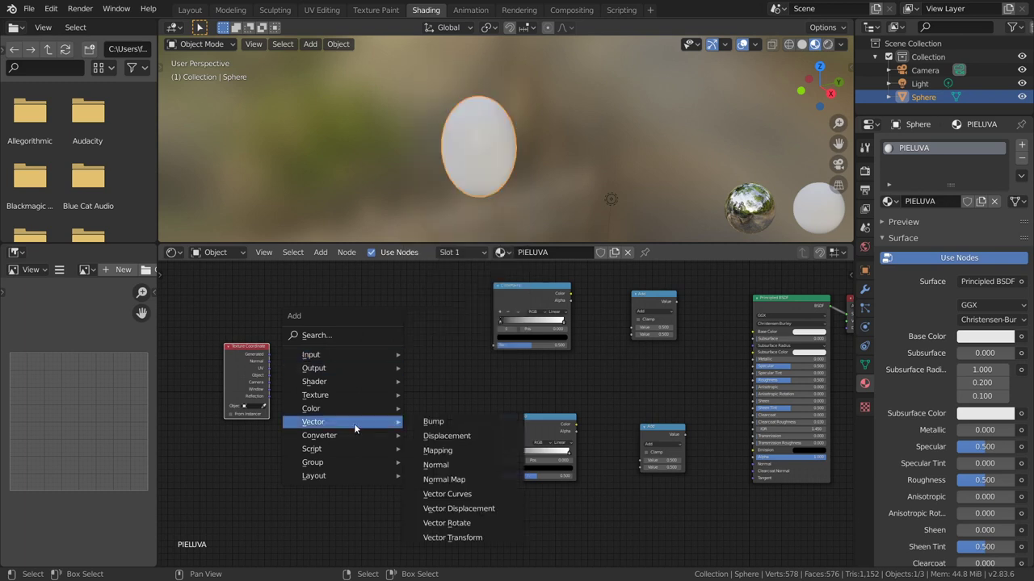
pyautogui.click(427, 457)
pyautogui.click(330, 349)
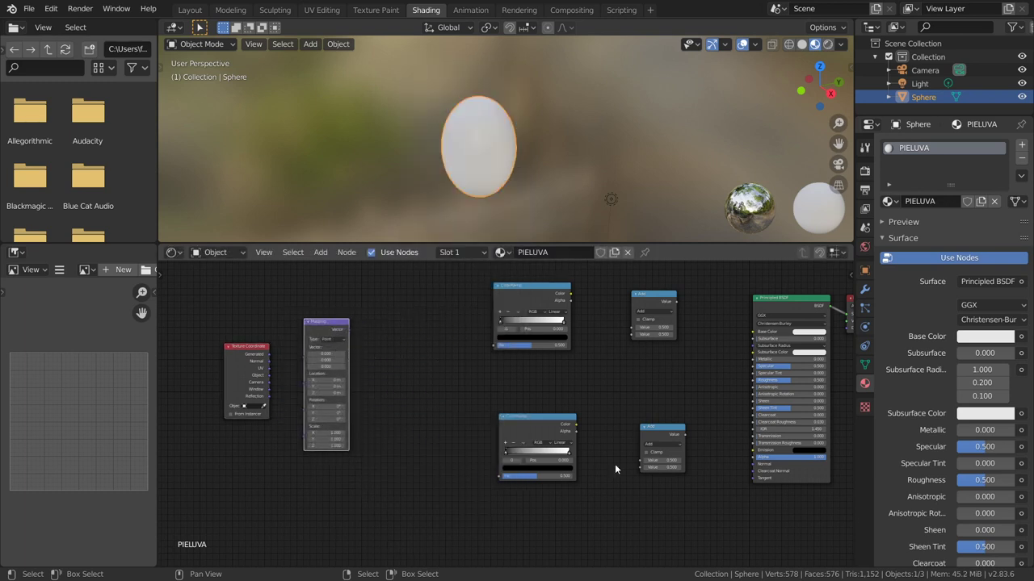
pyautogui.hotkey('shift', 'a')
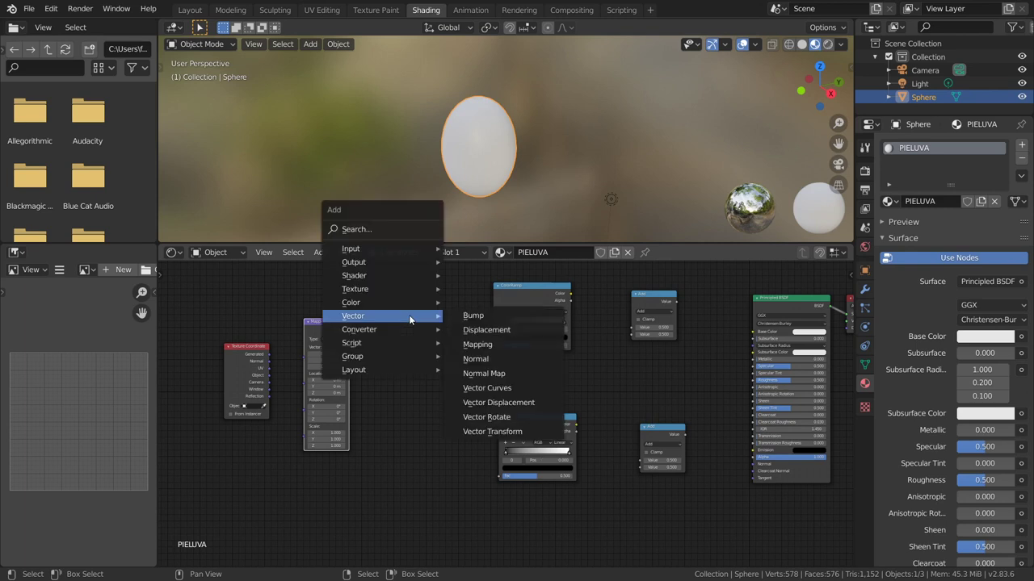
pyautogui.moveTo(359, 329)
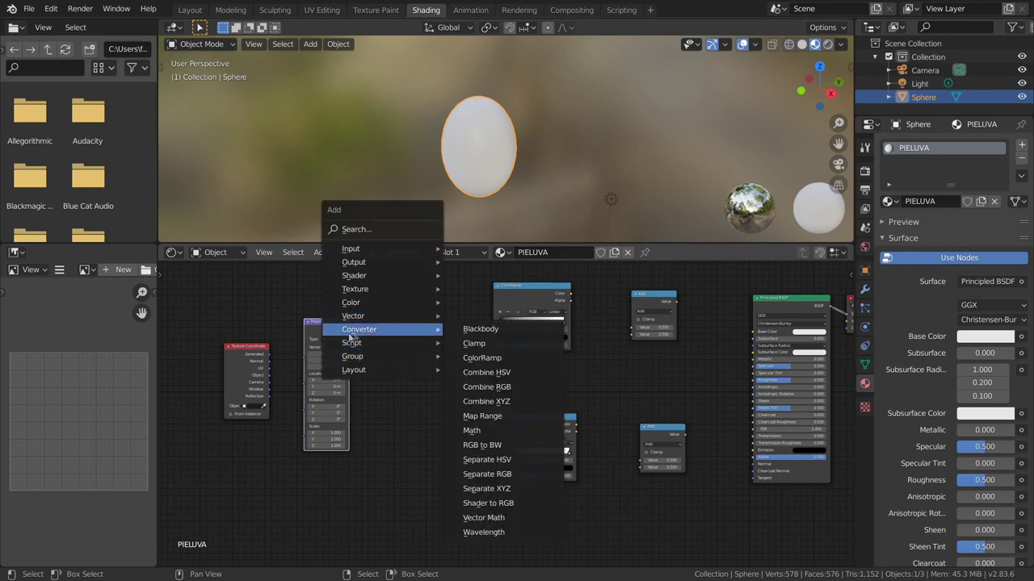
pyautogui.hotkey('shift', 'a')
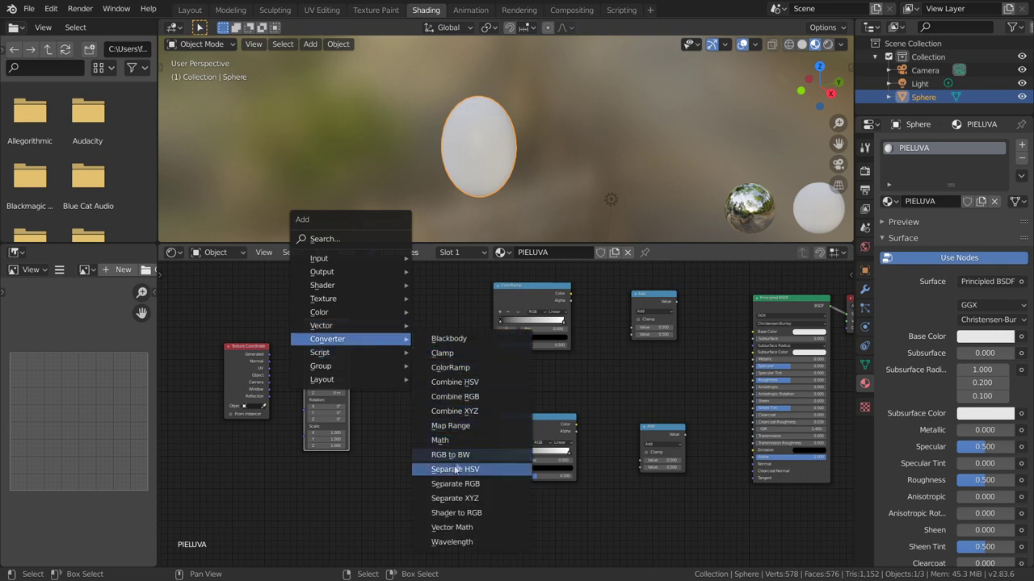
pyautogui.click(443, 505)
pyautogui.click(399, 329)
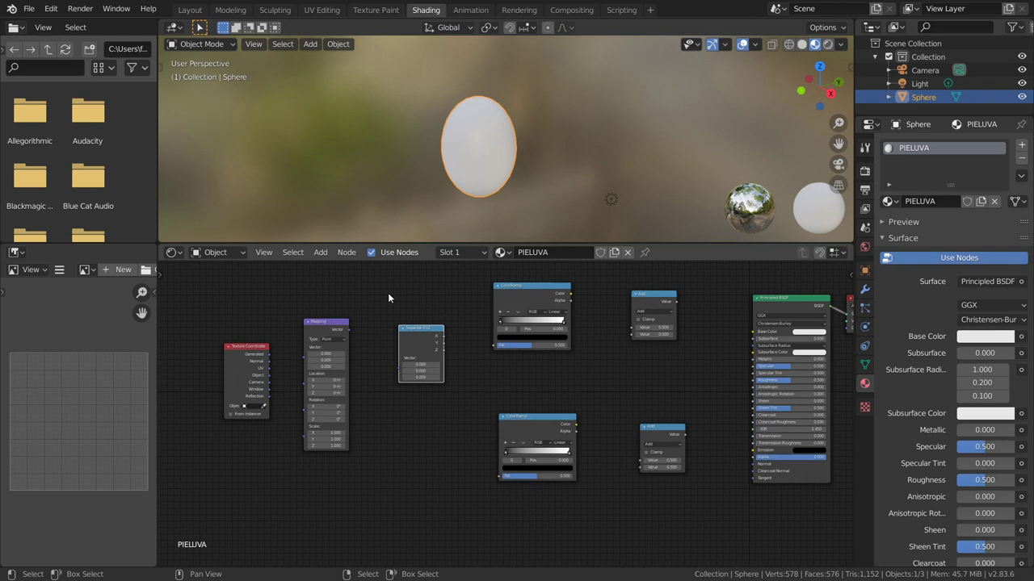
pyautogui.scroll(-1, 497, 357)
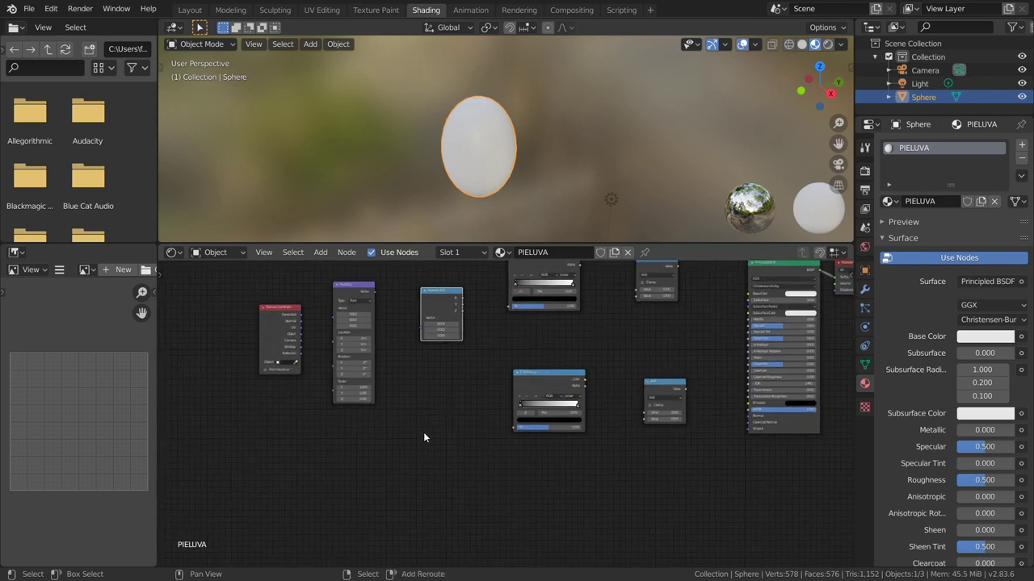
# Add a Noise Texture node and place a duplicate beside it
pyautogui.hotkey('shift', 'a')
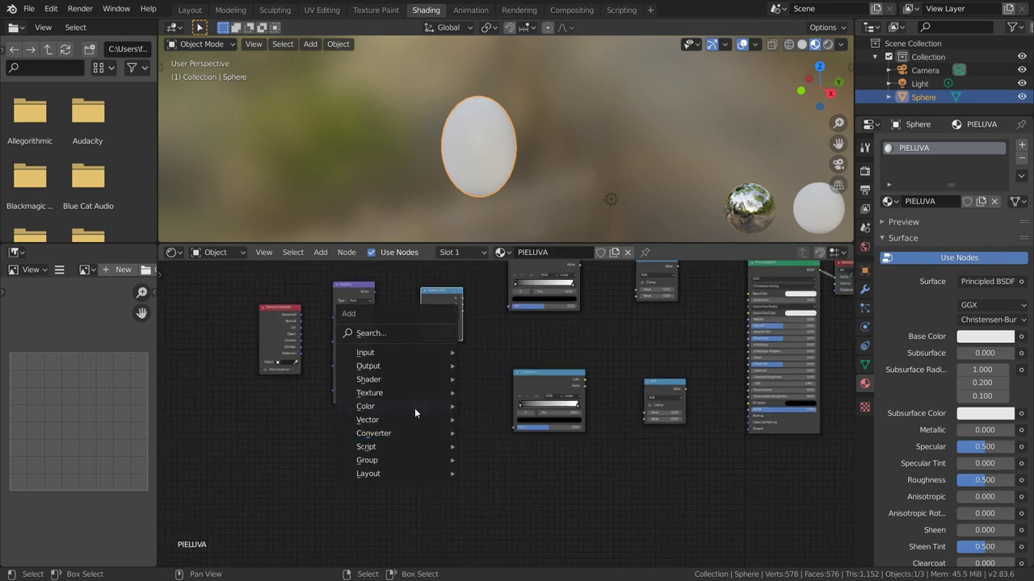
pyautogui.moveTo(370, 392)
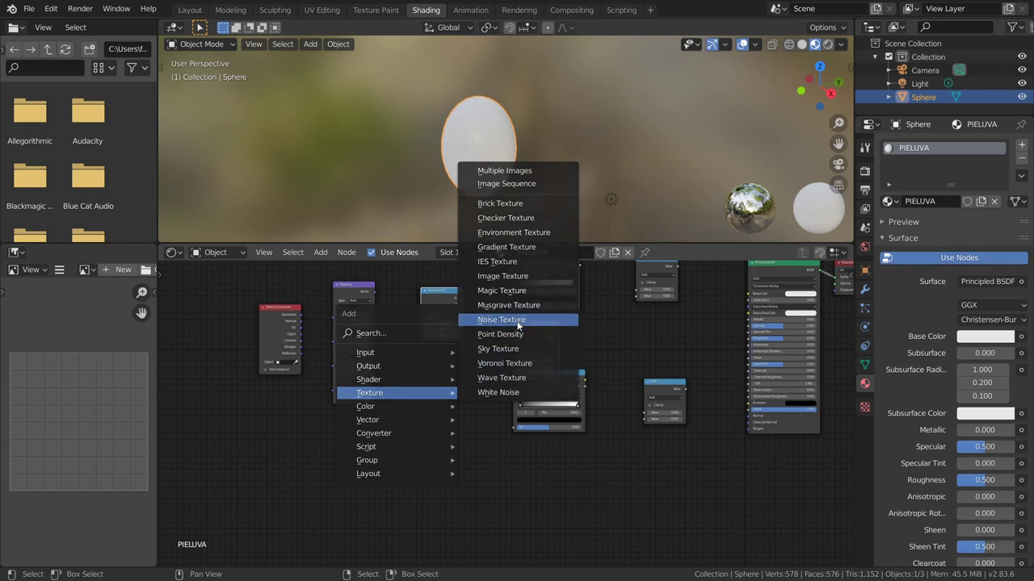
pyautogui.click(501, 320)
pyautogui.click(449, 439)
pyautogui.hotkey('shift', 'd')
pyautogui.click(588, 468)
pyautogui.scroll(2, 605, 434)
pyautogui.moveTo(605, 433); pyautogui.dragTo(535, 499, button='middle')
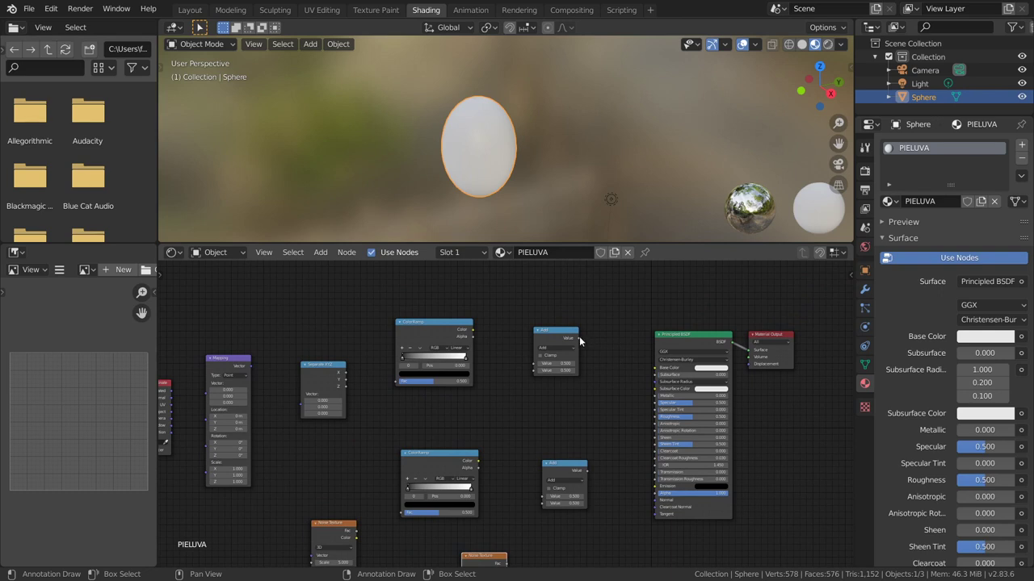
# Wire the top Math node into Principled BSDF Base Color and switch it to Divide
pyautogui.moveTo(579, 336); pyautogui.dragTo(656, 368)
pyautogui.click(558, 347)
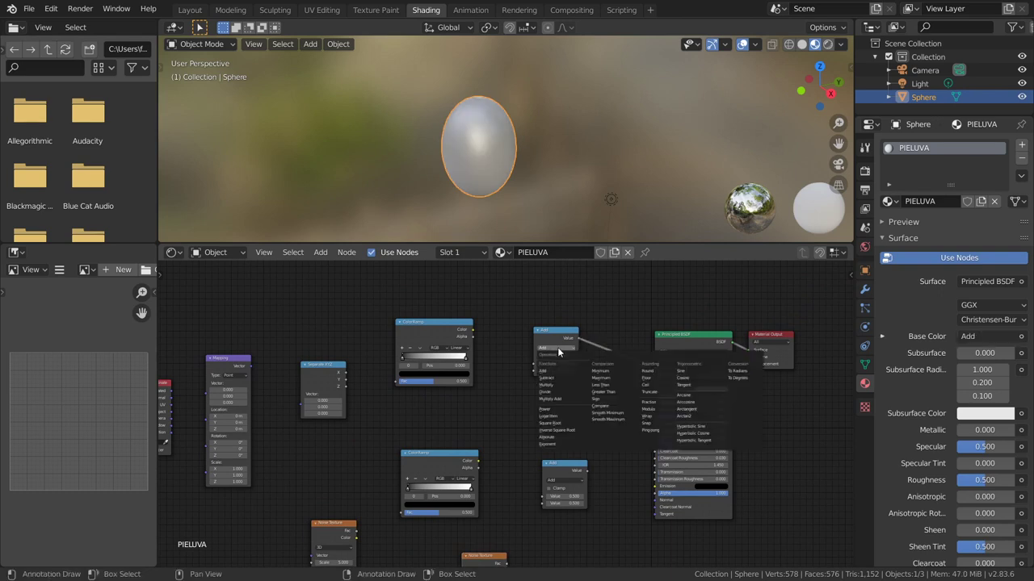
pyautogui.click(555, 394)
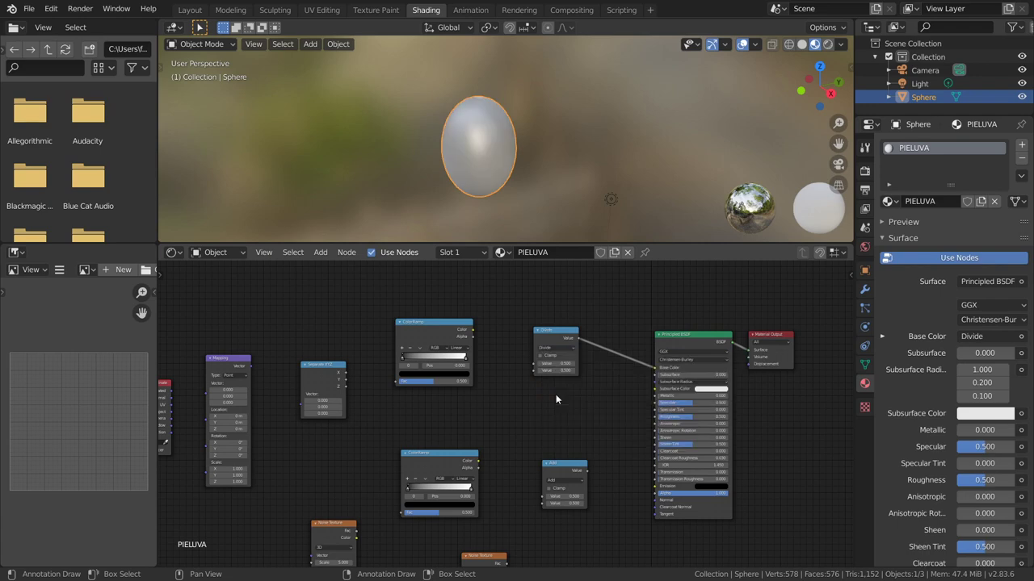
pyautogui.scroll(2, 556, 381)
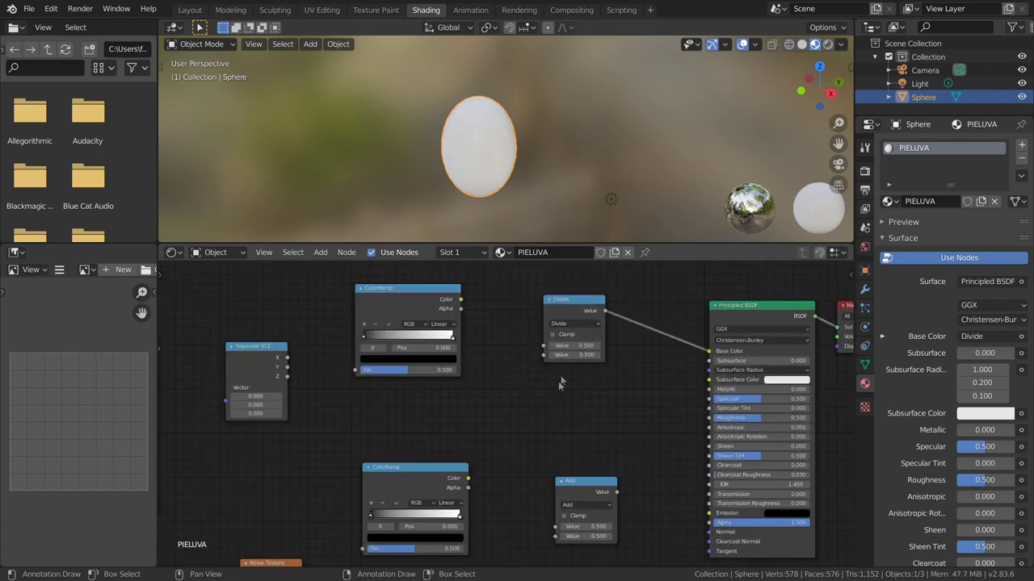
pyautogui.scroll(-3, 593, 340)
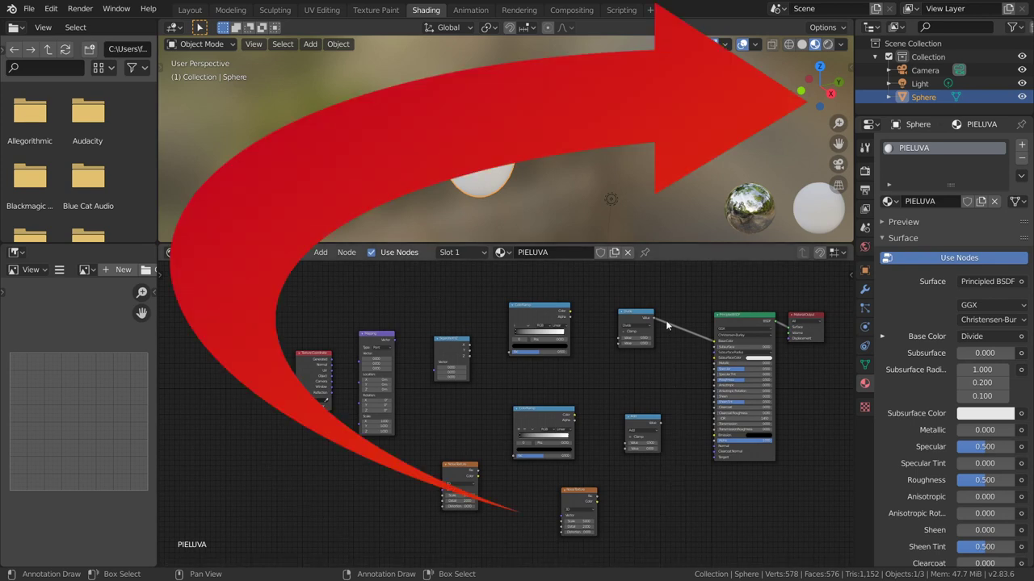
# Wire Texture Coordinate UV → Mapping → Separate XYZ Y → ColorRamp Fac, and ColorRamp Color into Divide's first Value
pyautogui.scroll(2, 621, 427)
pyautogui.scroll(2, 616, 417)
pyautogui.scroll(2, 615, 417)
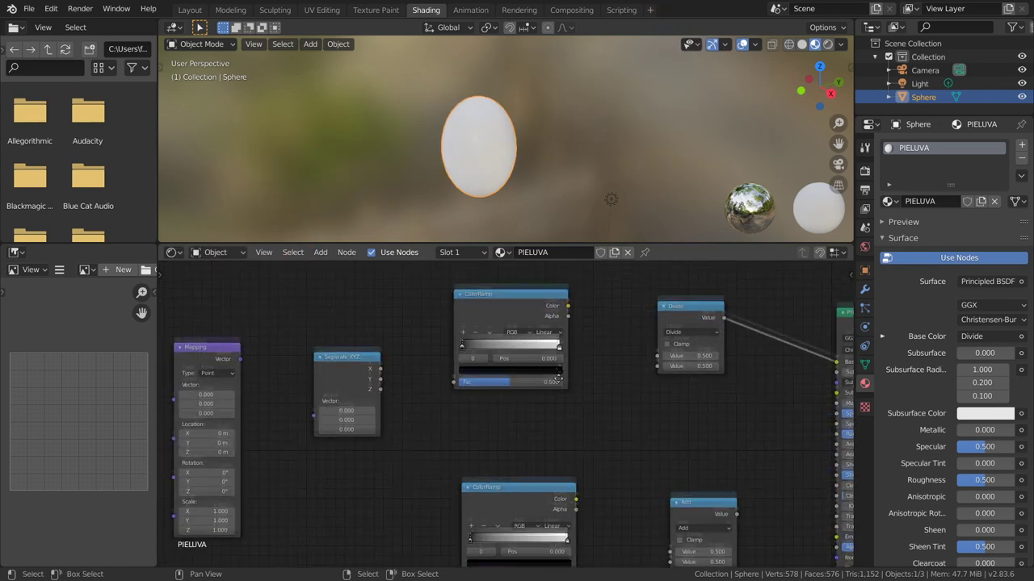
pyautogui.moveTo(558, 378); pyautogui.dragTo(552, 403, button='middle')
pyautogui.moveTo(563, 330); pyautogui.dragTo(651, 382)
pyautogui.scroll(-2, 576, 423)
pyautogui.moveTo(577, 422); pyautogui.dragTo(675, 418, button='middle')
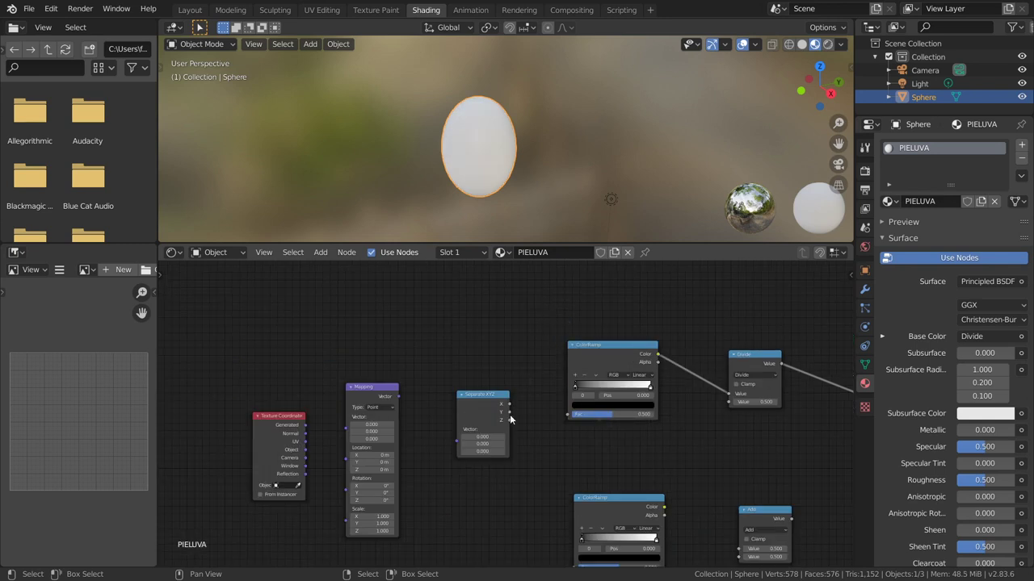
pyautogui.moveTo(508, 412); pyautogui.dragTo(569, 414)
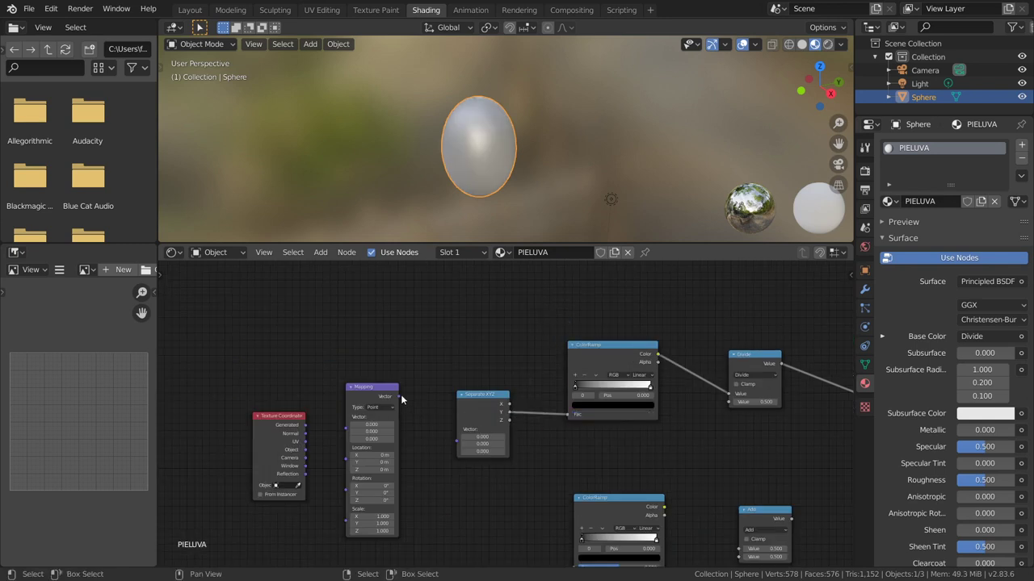
pyautogui.moveTo(398, 396)
pyautogui.mouseDown()
pyautogui.moveTo(427, 449)
pyautogui.moveTo(457, 430)
pyautogui.mouseUp()
pyautogui.moveTo(305, 441); pyautogui.dragTo(348, 427)
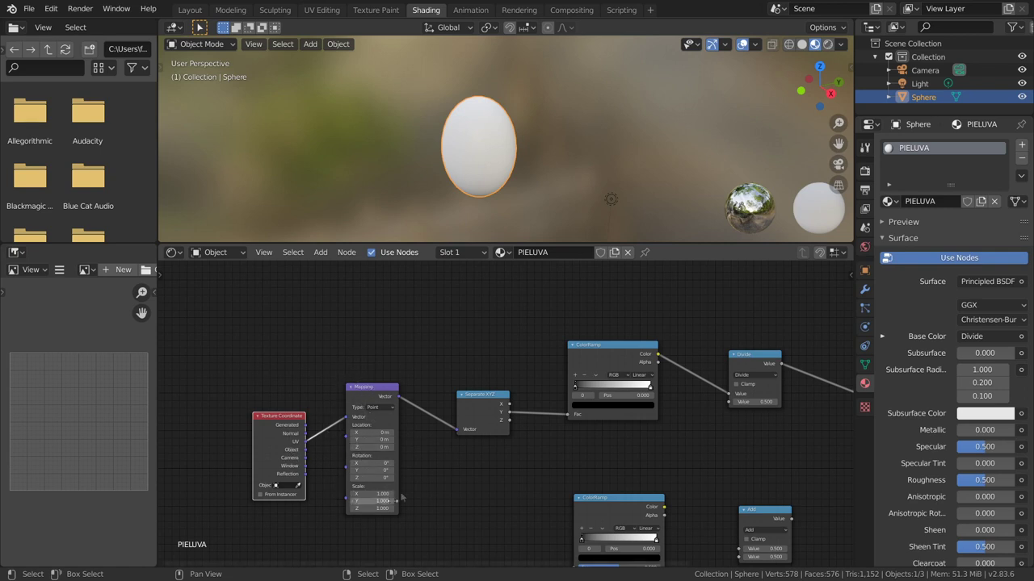
# Slide the ColorRamp's black stop right to about 0.254, darkening the egg's base
pyautogui.moveTo(424, 452); pyautogui.dragTo(303, 416, button='middle')
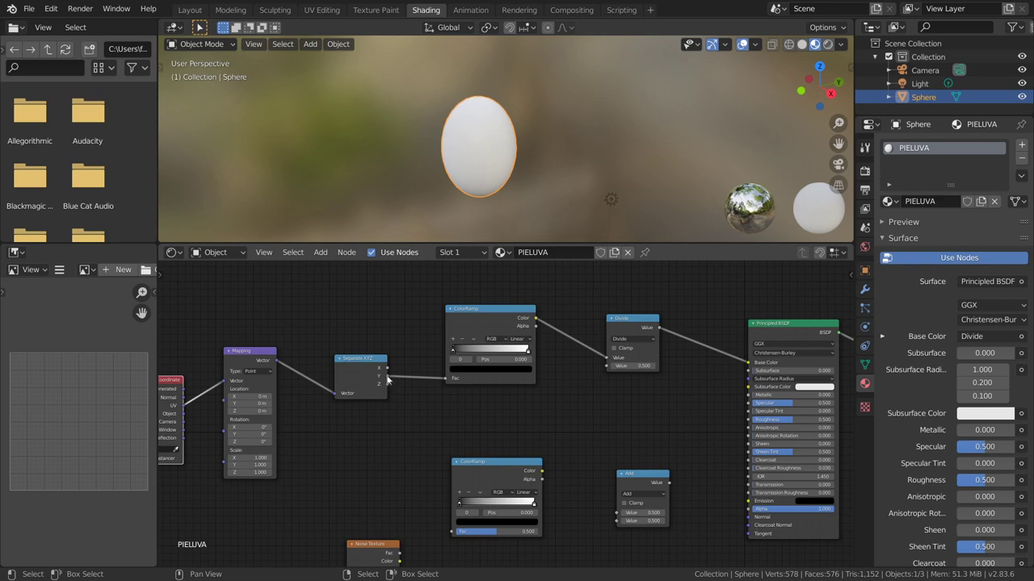
pyautogui.scroll(-1, 393, 388)
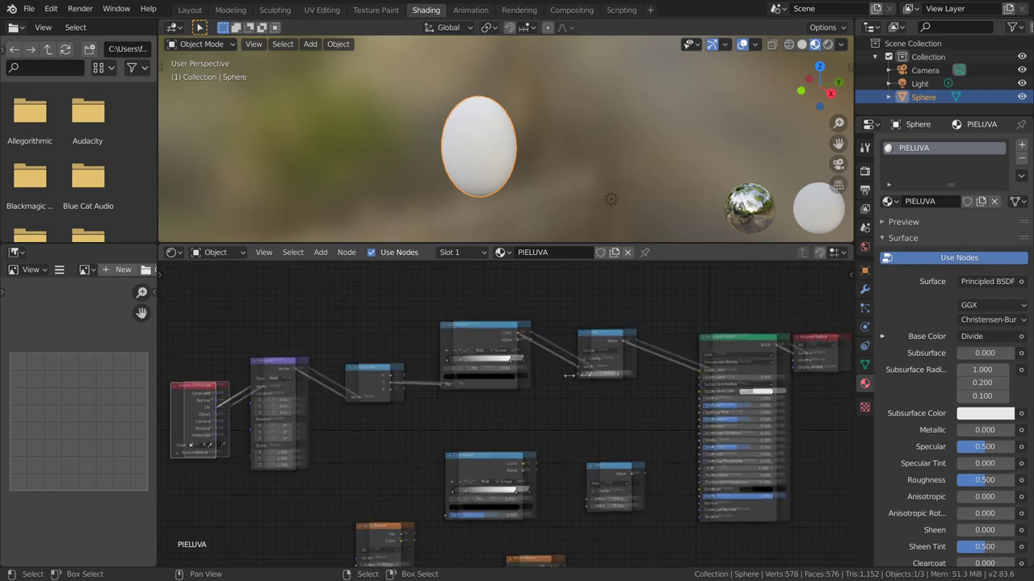
pyautogui.scroll(2, 501, 404)
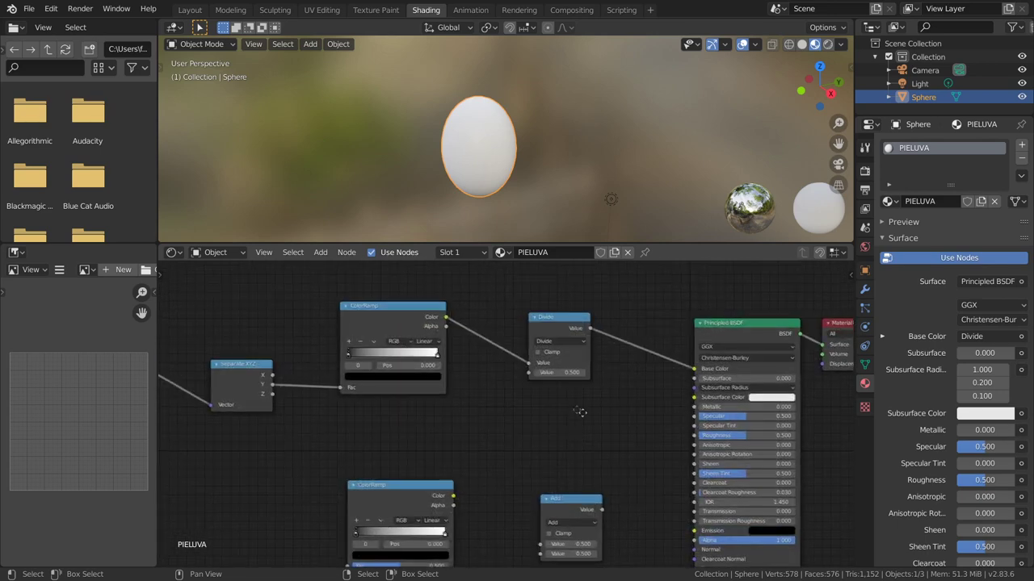
pyautogui.moveTo(402, 388)
pyautogui.mouseDown()
pyautogui.moveTo(469, 383)
pyautogui.moveTo(449, 385)
pyautogui.mouseUp()
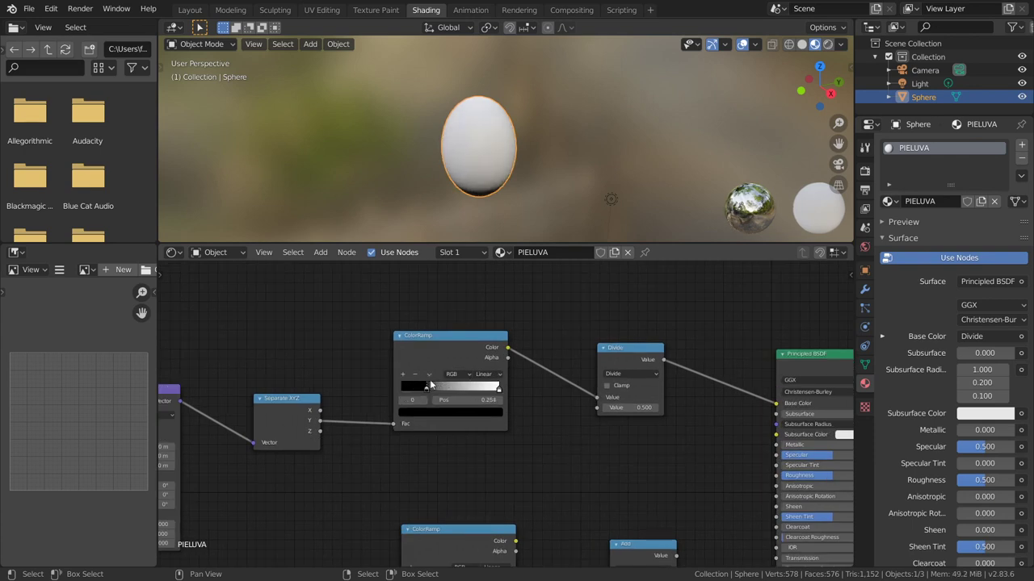
# Switch the ColorRamp to B-Spline interpolation and move its black stop to 0.822
pyautogui.moveTo(487, 196); pyautogui.dragTo(434, 129, button='middle')
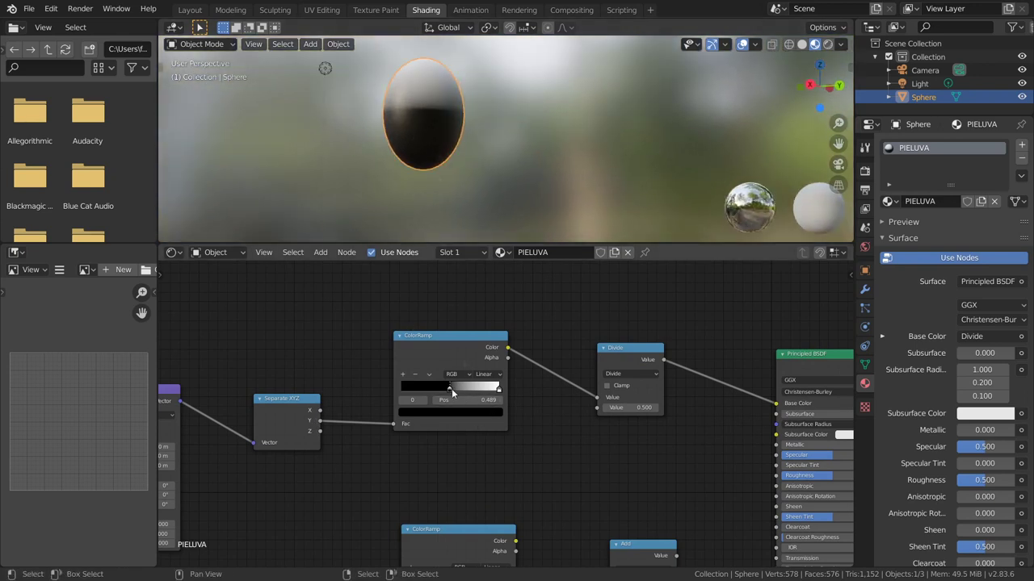
pyautogui.moveTo(448, 388); pyautogui.dragTo(486, 388)
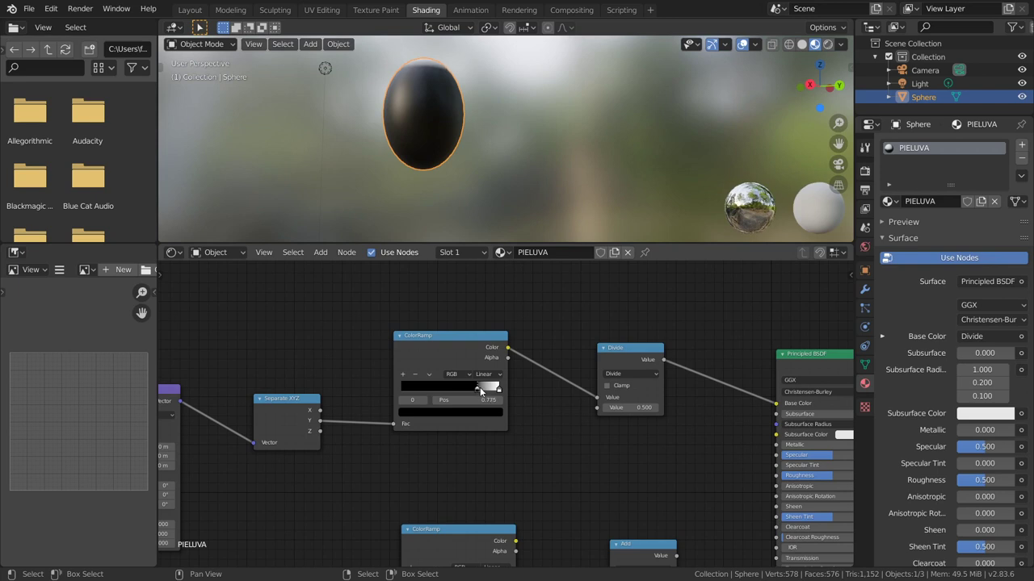
pyautogui.scroll(1, 480, 387)
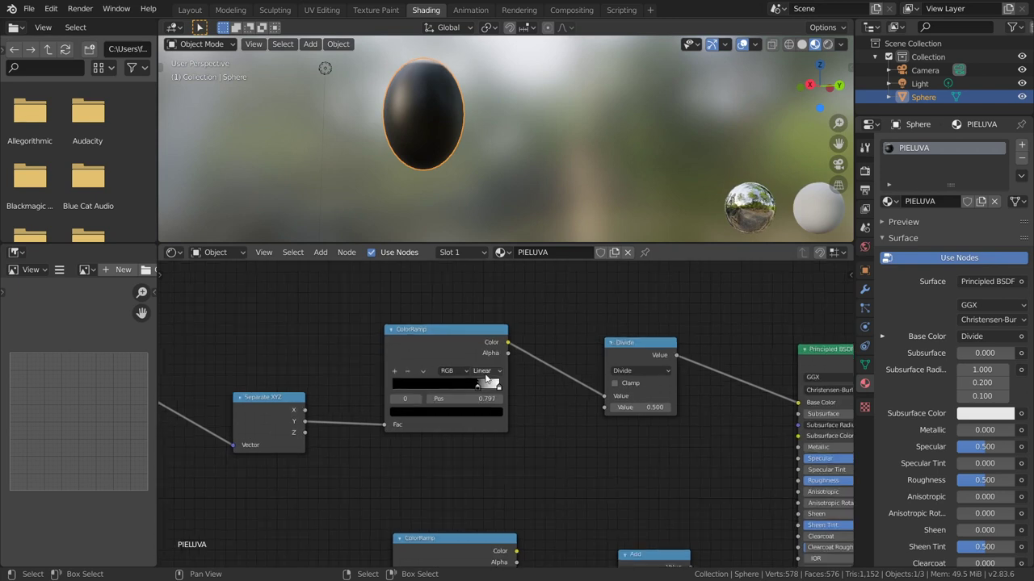
pyautogui.scroll(2, 480, 379)
pyautogui.click(481, 341)
pyautogui.click(478, 419)
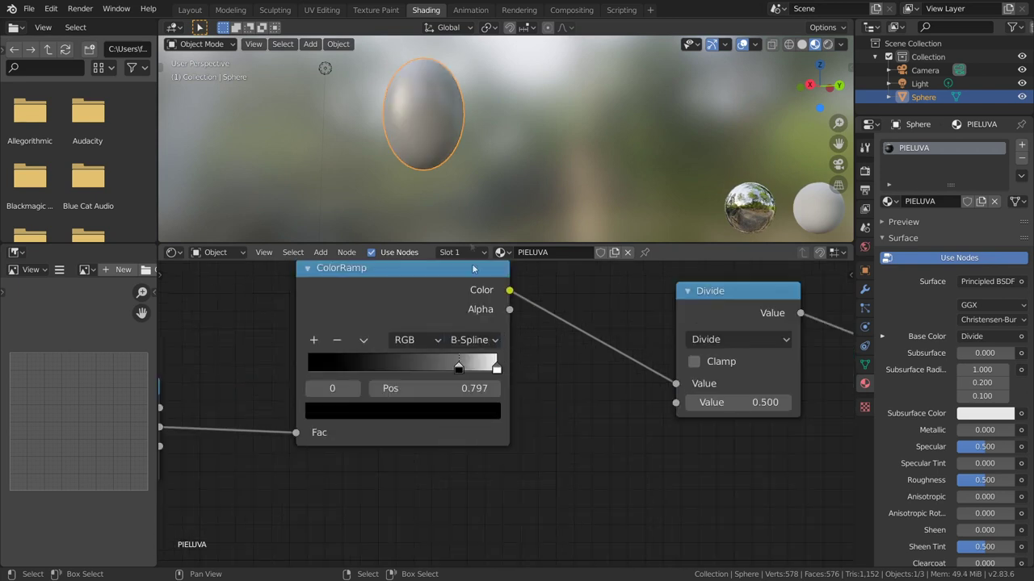
pyautogui.moveTo(460, 368); pyautogui.dragTo(463, 368)
pyautogui.moveTo(484, 161); pyautogui.dragTo(493, 153, button='middle')
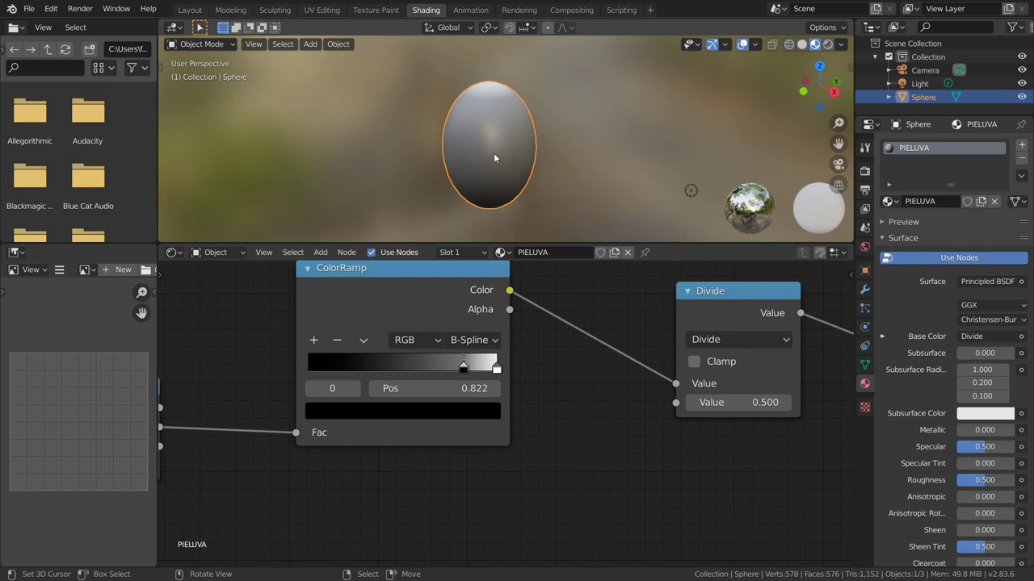
# Set the ColorRamp's dark stop colour to hex 370D28 (dark purple)
pyautogui.click(350, 414)
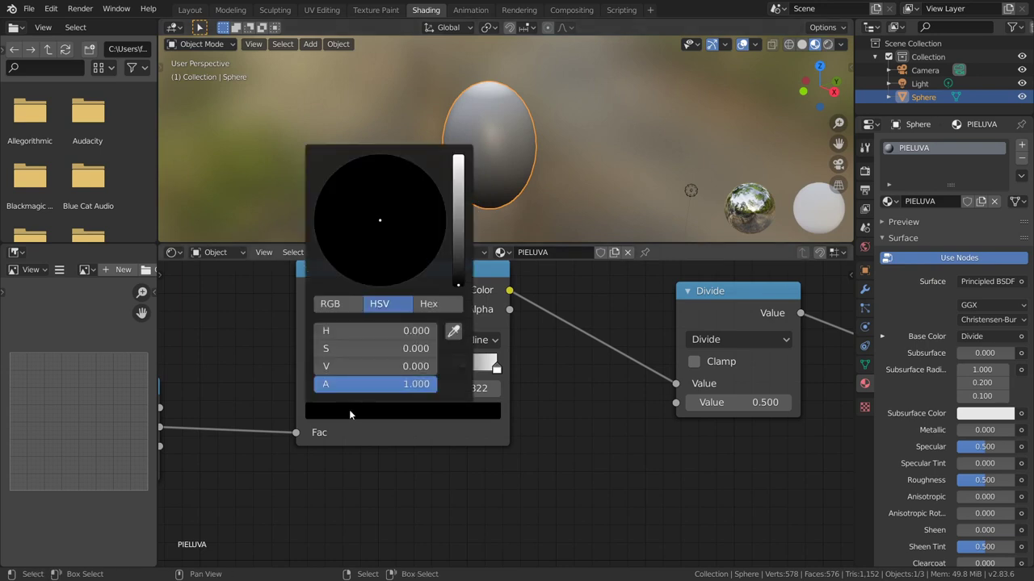
pyautogui.click(438, 306)
pyautogui.click(384, 330)
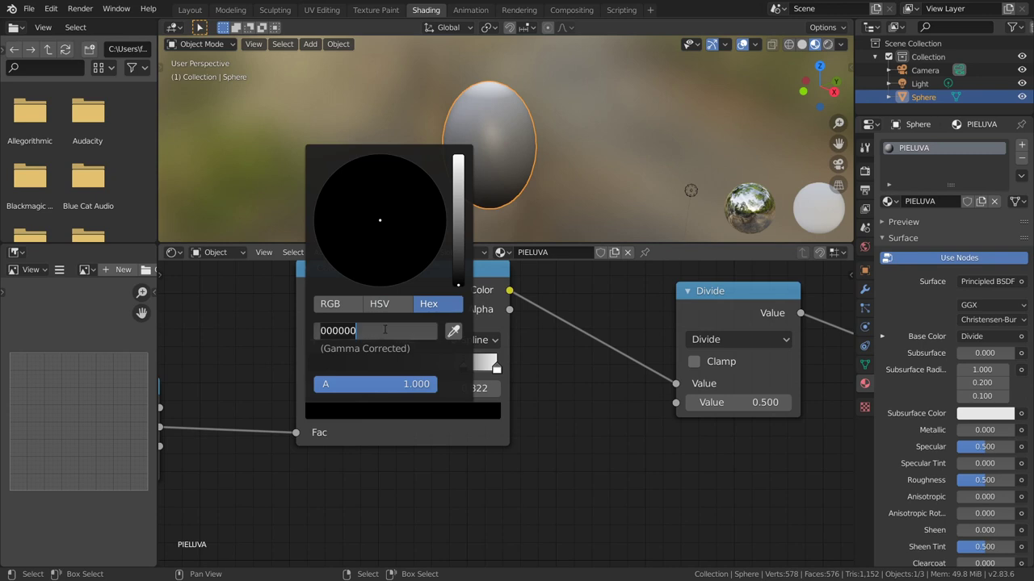
pyautogui.write('370D28')
pyautogui.press('Return')
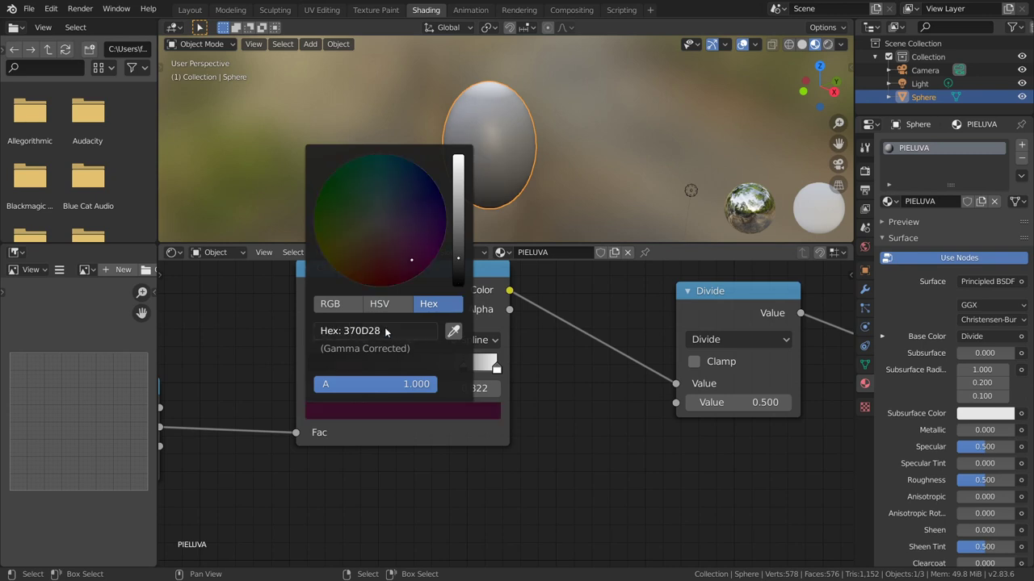
pyautogui.scroll(-4, 417, 369)
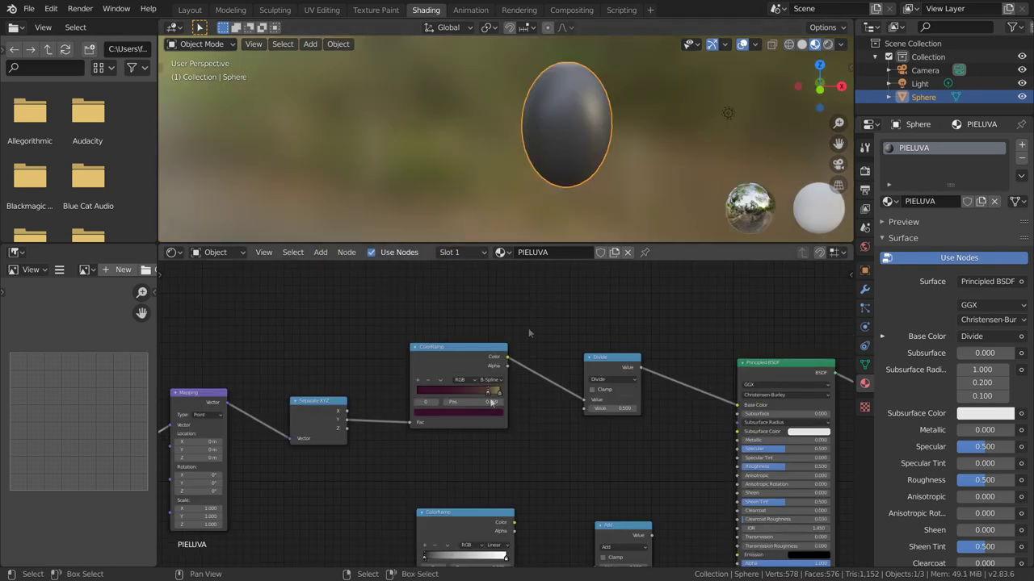
pyautogui.scroll(1, 469, 453)
pyautogui.scroll(1, 478, 444)
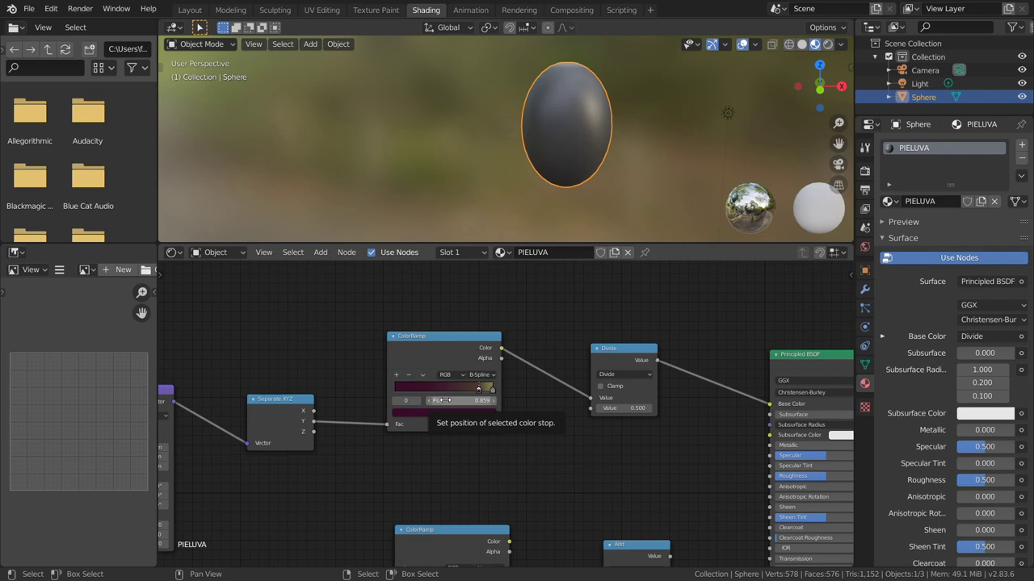
# Link the second ColorRamp's Color to the Divide node's second Value input
pyautogui.moveTo(443, 400)
pyautogui.mouseDown(button='middle')
pyautogui.moveTo(412, 440)
pyautogui.moveTo(508, 379)
pyautogui.moveTo(478, 333)
pyautogui.moveTo(550, 447)
pyautogui.mouseUp(button='middle')
pyautogui.scroll(1, 550, 447)
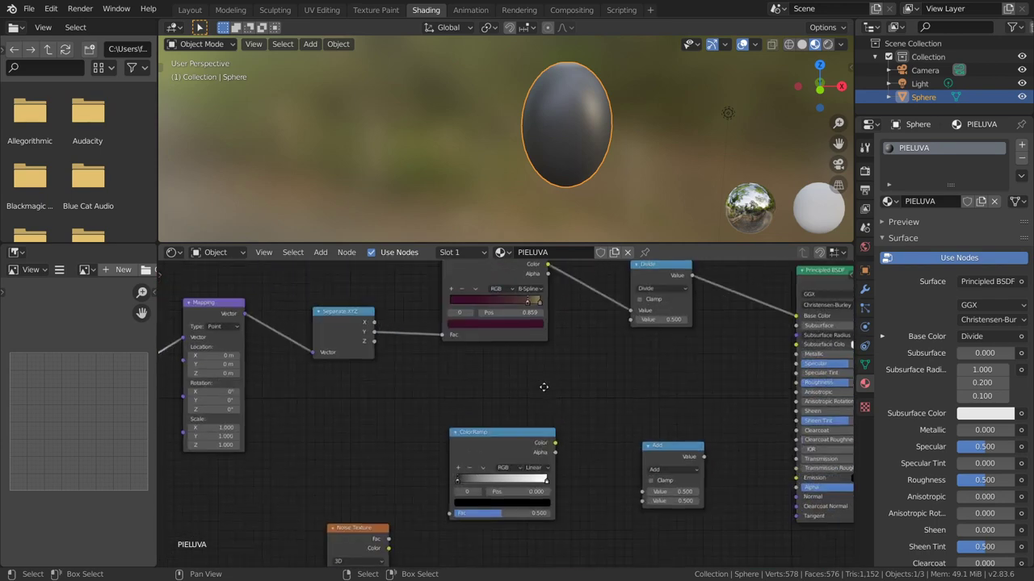
pyautogui.moveTo(555, 443); pyautogui.dragTo(607, 376)
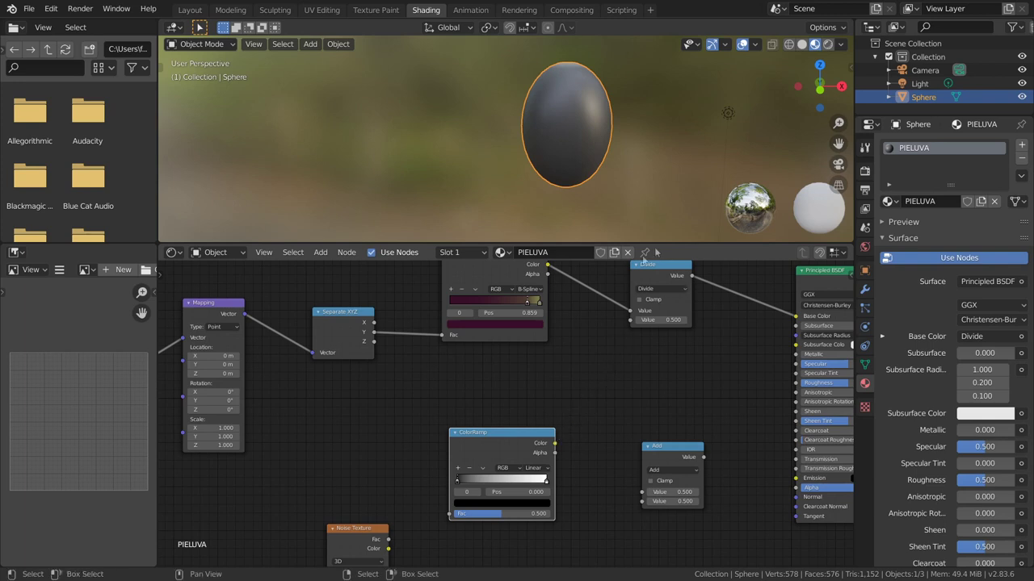
pyautogui.moveTo(555, 443); pyautogui.dragTo(629, 320)
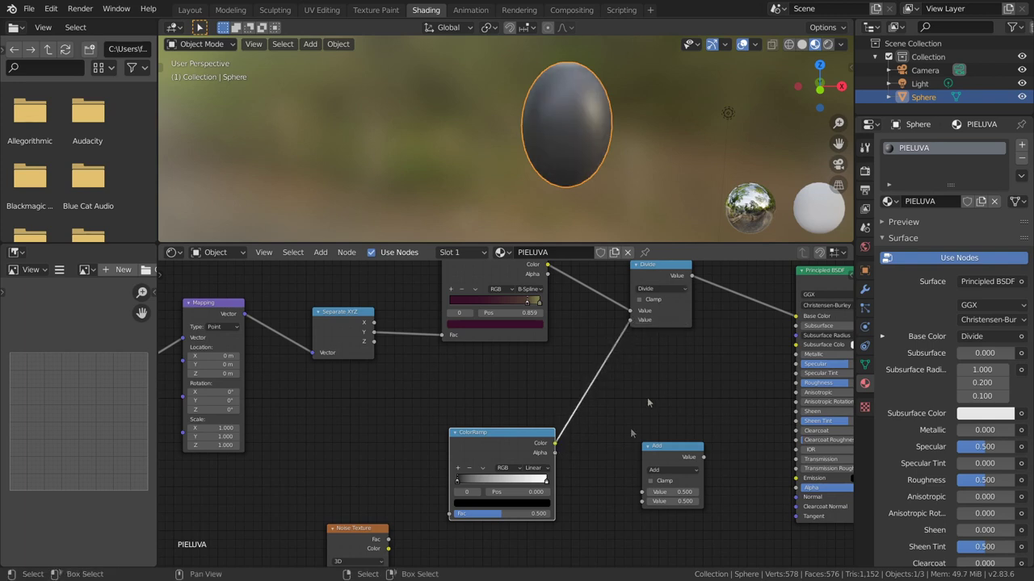
# Dissolve the Divide node so the upper ColorRamp feeds Base Color directly, tinting the egg purple
pyautogui.scroll(-1, 578, 415)
pyautogui.moveTo(399, 461)
pyautogui.mouseDown()
pyautogui.moveTo(385, 434)
pyautogui.moveTo(487, 453)
pyautogui.mouseUp()
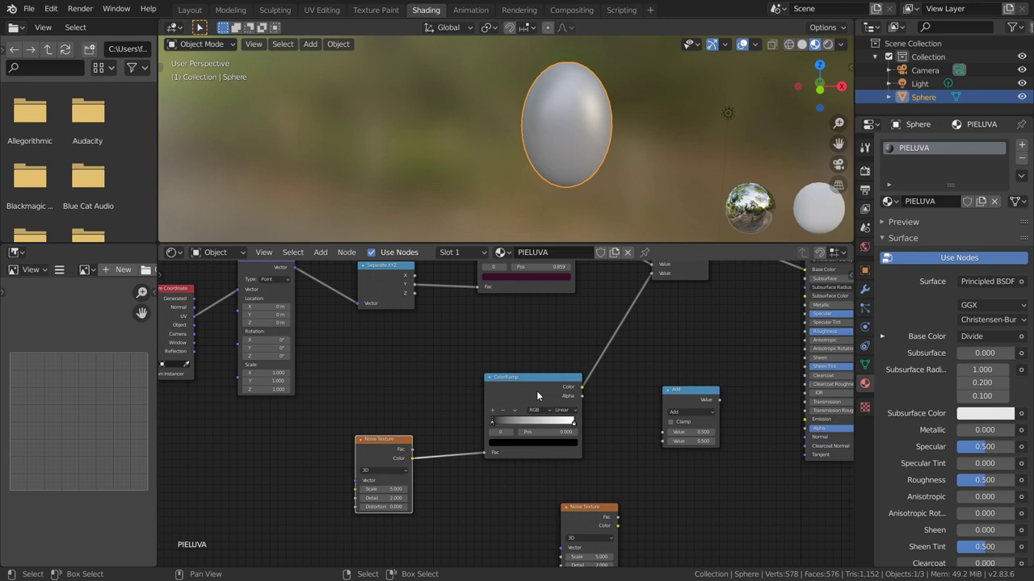
pyautogui.moveTo(575, 107)
pyautogui.mouseDown(button='middle')
pyautogui.moveTo(632, 130)
pyautogui.moveTo(575, 122)
pyautogui.mouseUp(button='middle')
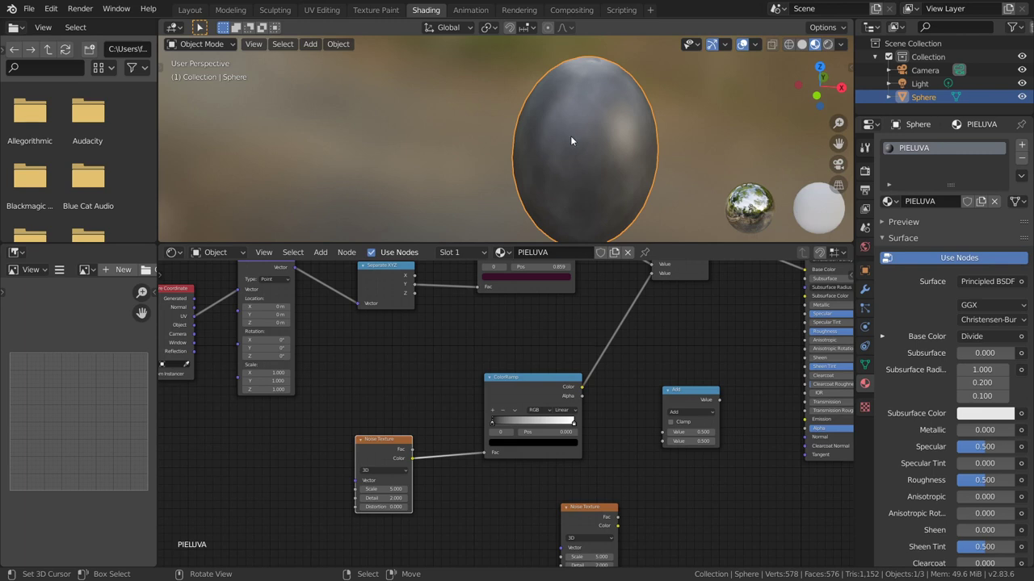
pyautogui.moveTo(545, 325); pyautogui.dragTo(485, 408, button='middle')
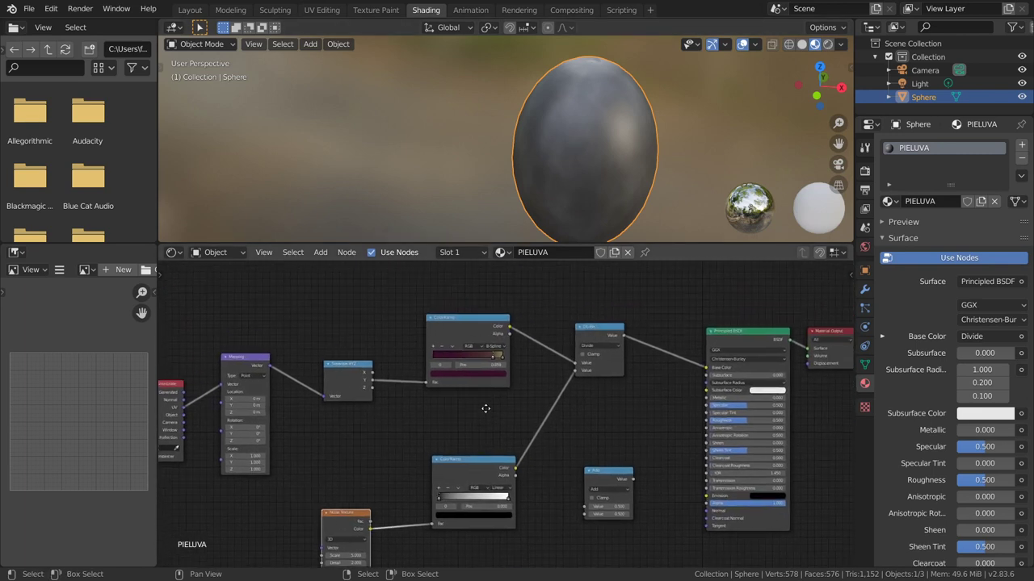
pyautogui.hotkey('alt', 'd')
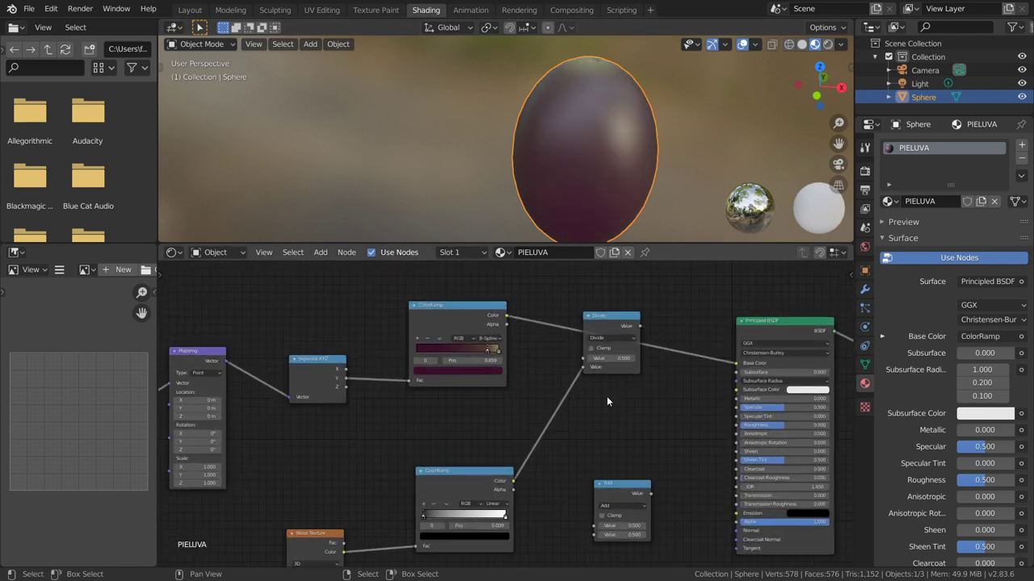
# Delete the leftover Divide node and insert a MixRGB node into the ColorRamp–Base Color link
pyautogui.press('x')
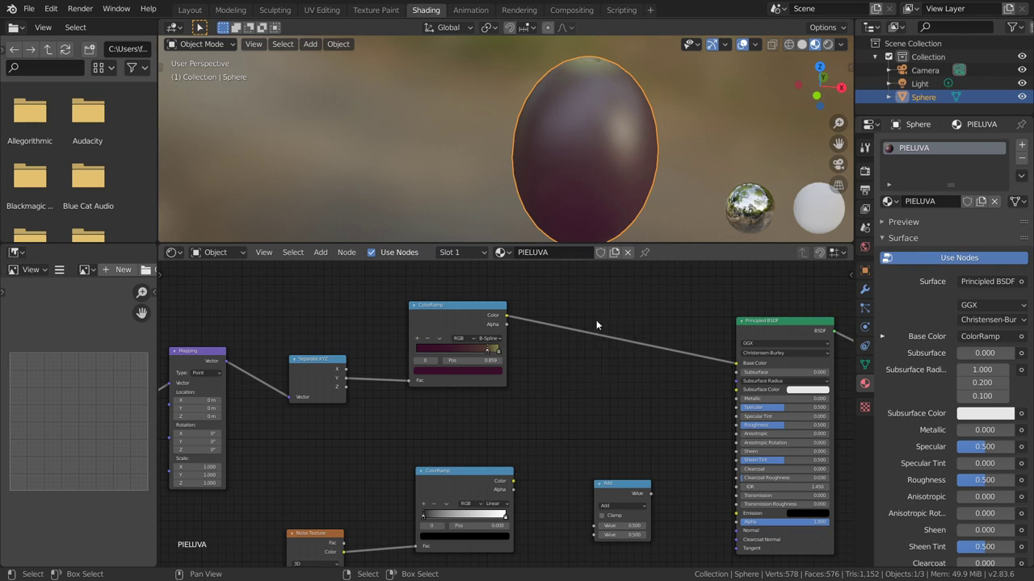
pyautogui.hotkey('shift', 'a')
pyautogui.moveTo(538, 335)
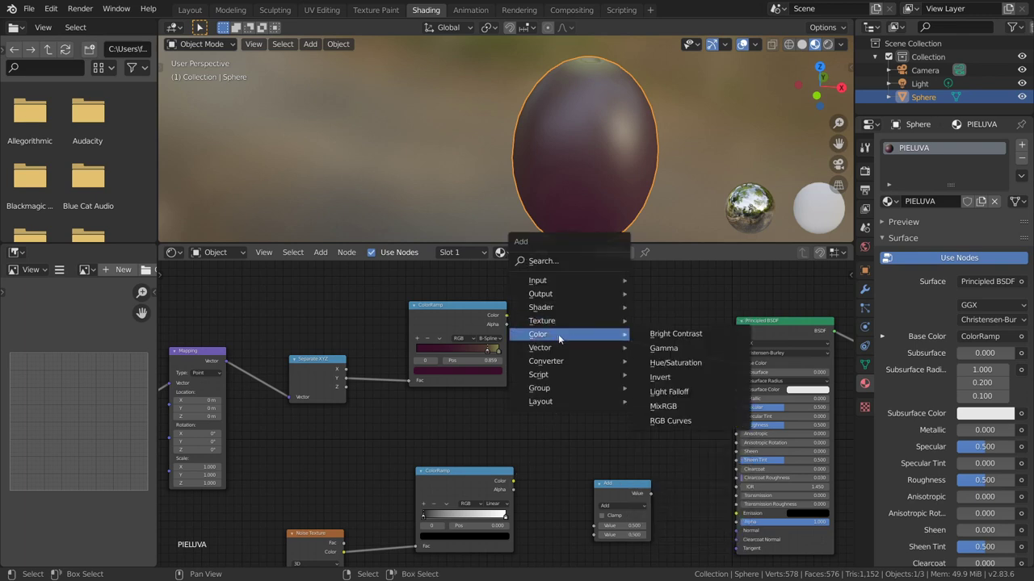
pyautogui.click(663, 406)
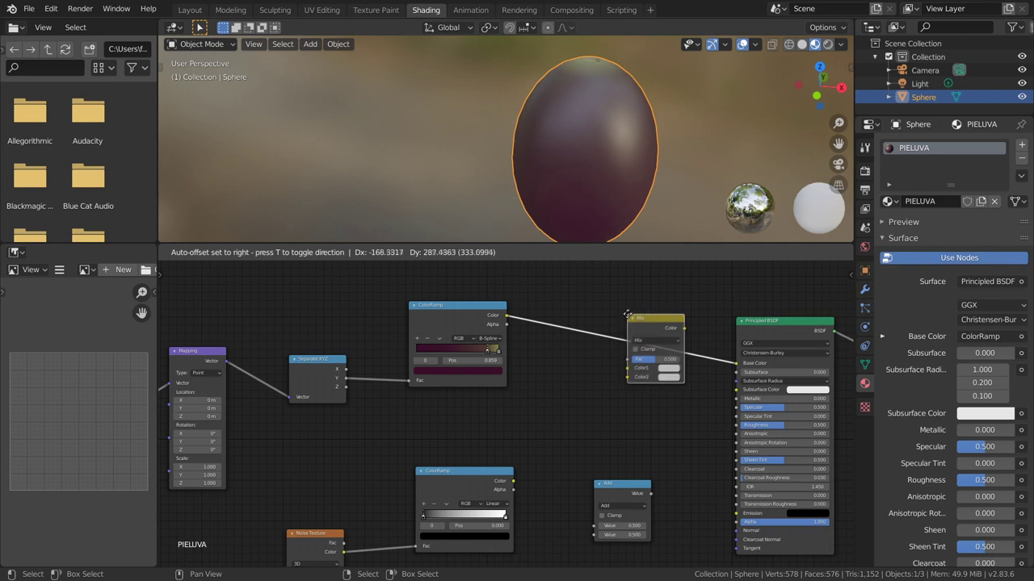
pyautogui.click(634, 315)
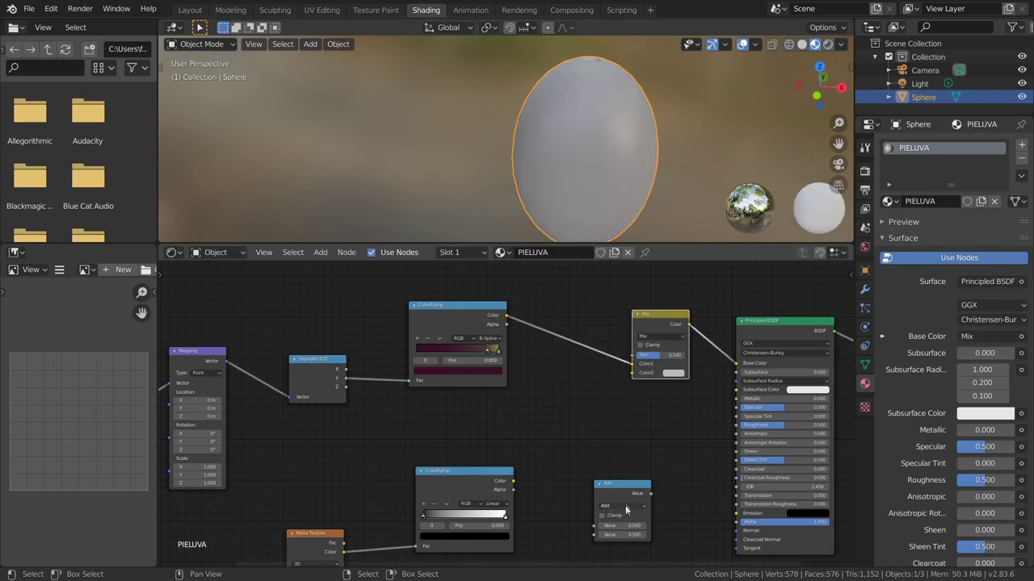
pyautogui.moveTo(615, 487); pyautogui.dragTo(625, 457)
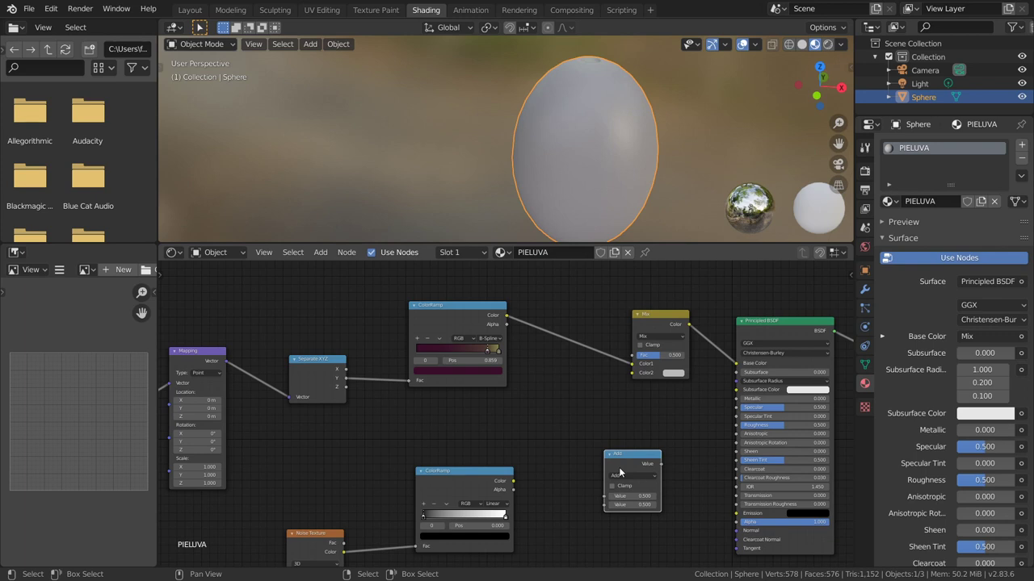
# Wire the lower ColorRamp into the Mix node's Color2 and set its blend mode to Divide
pyautogui.moveTo(512, 480); pyautogui.dragTo(632, 373)
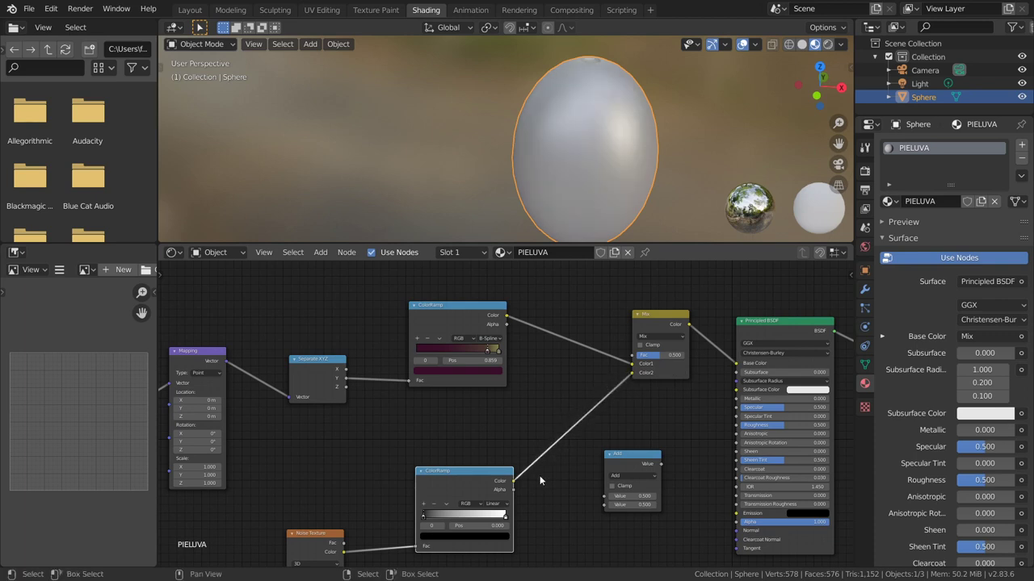
pyautogui.click(658, 338)
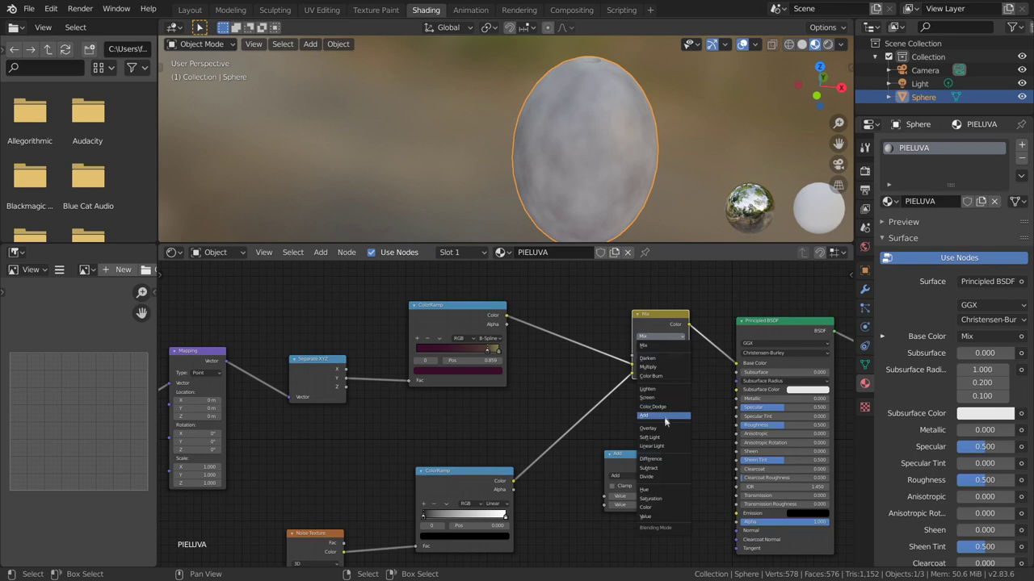
pyautogui.click(664, 476)
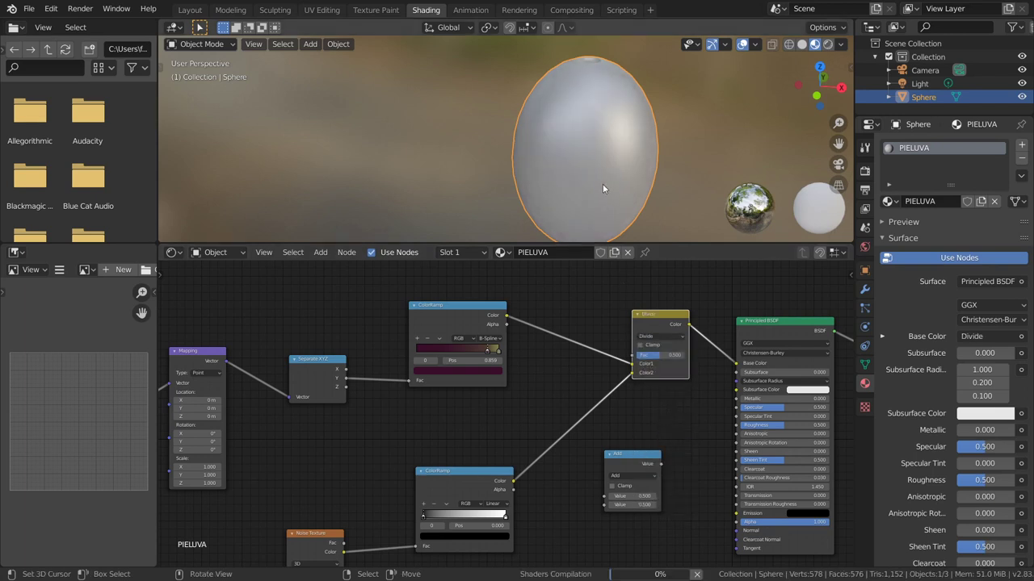
pyautogui.scroll(1, 602, 183)
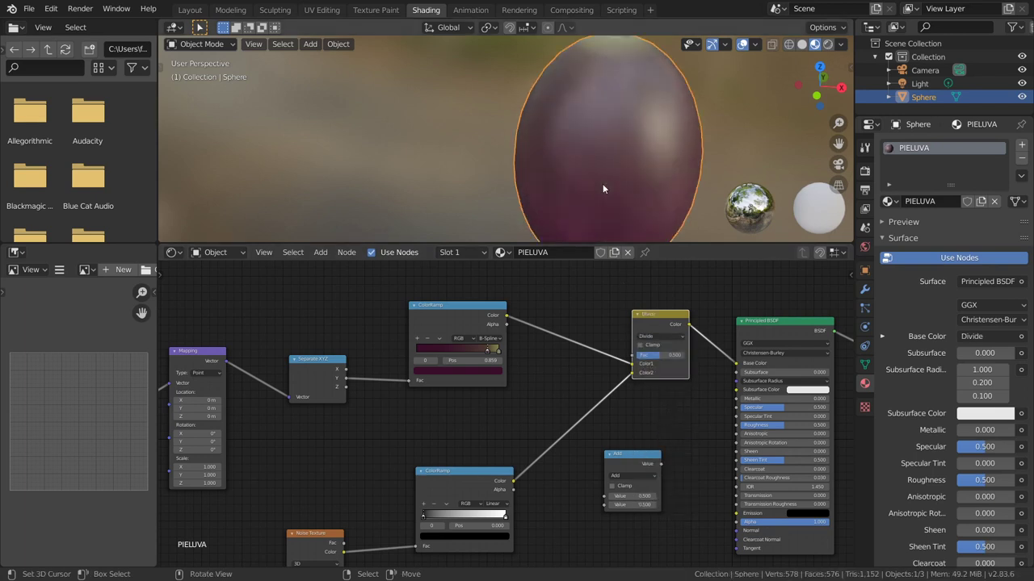
pyautogui.scroll(-3, 607, 176)
pyautogui.moveTo(613, 166)
pyautogui.mouseDown(button='middle')
pyautogui.moveTo(574, 134)
pyautogui.moveTo(509, 164)
pyautogui.moveTo(482, 194)
pyautogui.moveTo(536, 193)
pyautogui.moveTo(582, 167)
pyautogui.moveTo(537, 153)
pyautogui.mouseUp(button='middle')
# Give the lower ColorRamp B-Spline interpolation with its black stop at 0.380
pyautogui.moveTo(535, 305)
pyautogui.mouseDown(button='middle')
pyautogui.moveTo(570, 132)
pyautogui.moveTo(555, 167)
pyautogui.mouseUp(button='middle')
pyautogui.scroll(4, 554, 314)
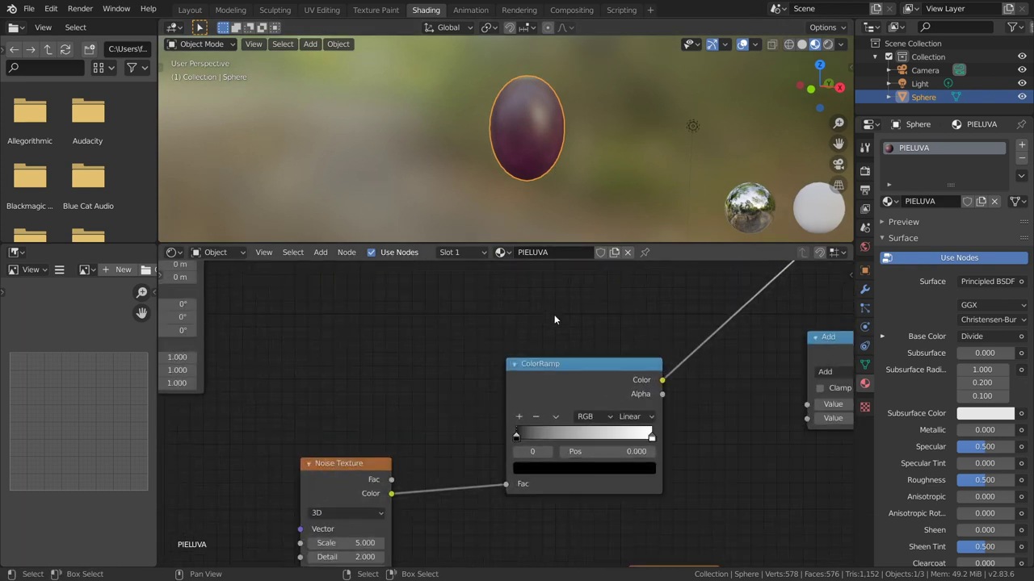
pyautogui.moveTo(522, 437); pyautogui.dragTo(565, 439)
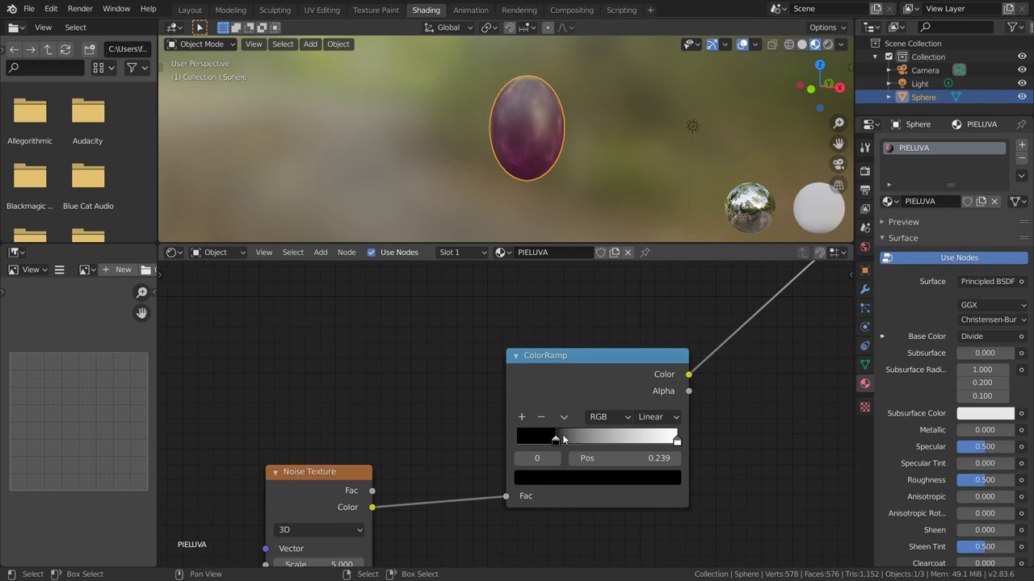
pyautogui.moveTo(677, 441); pyautogui.dragTo(696, 428)
pyautogui.click(555, 441)
pyautogui.click(654, 416)
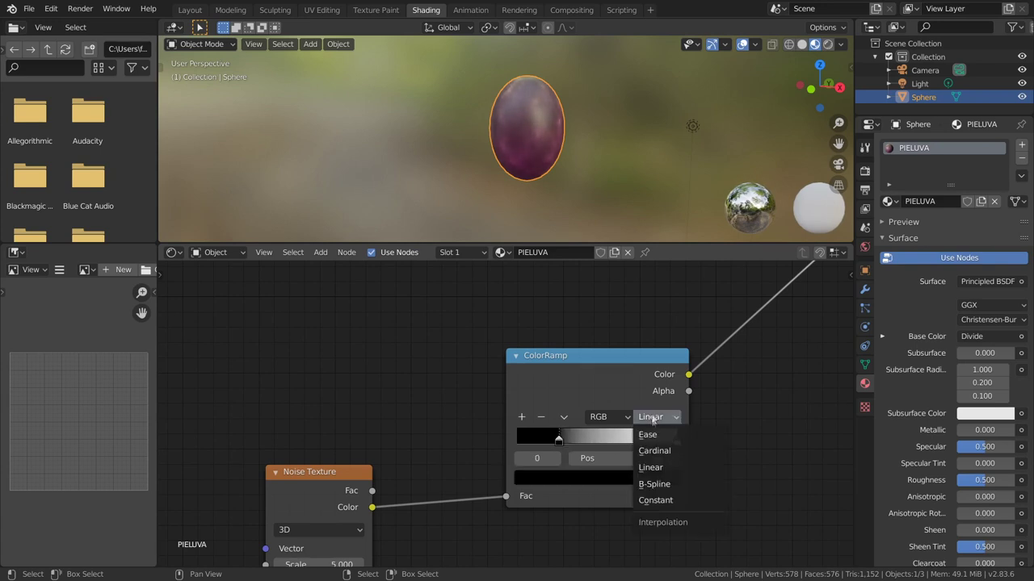
pyautogui.click(651, 484)
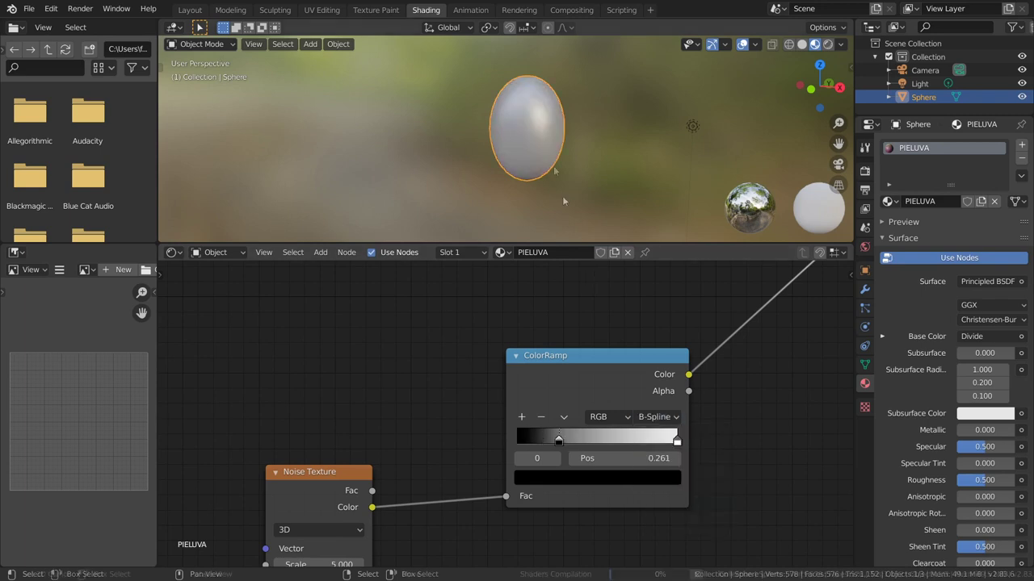
pyautogui.moveTo(566, 440); pyautogui.dragTo(580, 438)
pyautogui.moveTo(565, 161)
pyautogui.mouseDown(button='middle')
pyautogui.moveTo(511, 160)
pyautogui.moveTo(503, 191)
pyautogui.moveTo(619, 173)
pyautogui.mouseUp(button='middle')
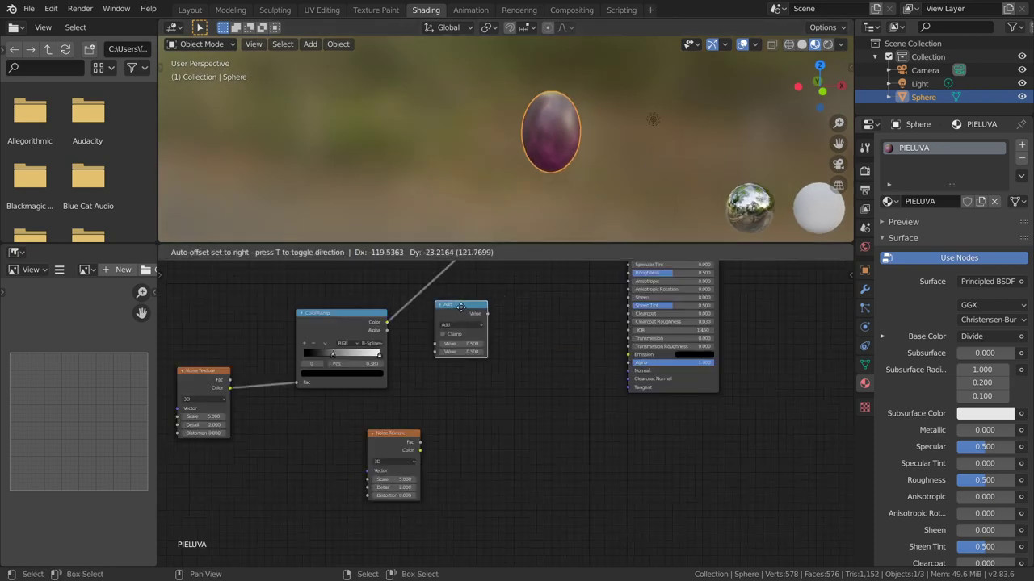
pyautogui.click(461, 307)
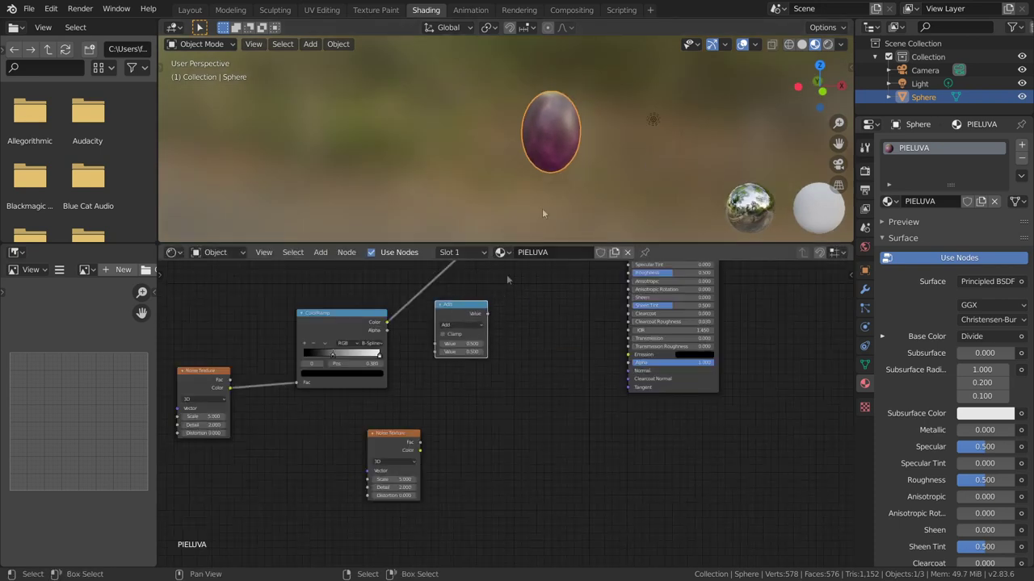
# Add a Bump node feeding the BSDF Normal, with the second Noise Texture's Color as Height
pyautogui.hotkey('shift', 'a')
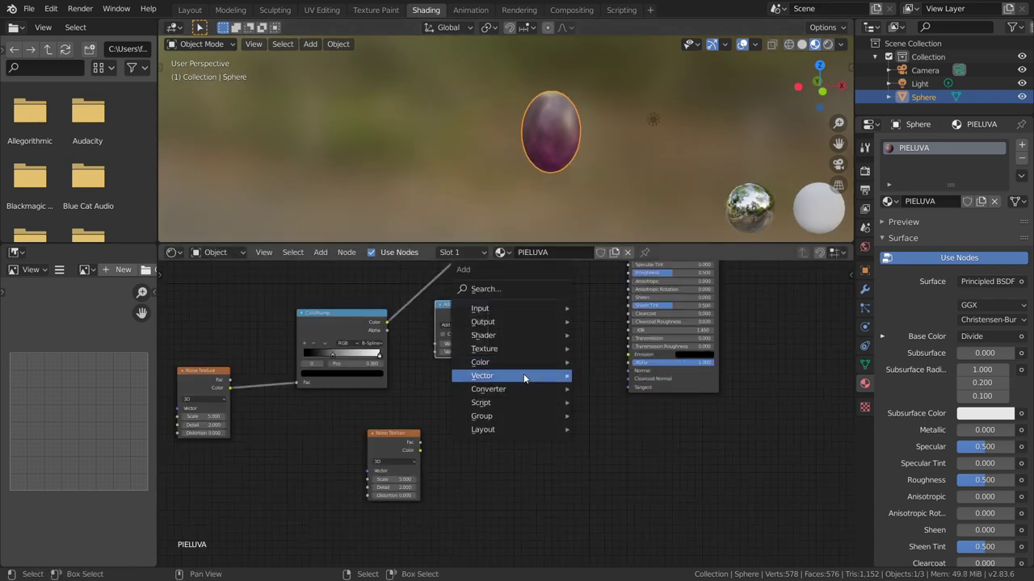
pyautogui.moveTo(482, 375)
pyautogui.click(614, 375)
pyautogui.click(530, 374)
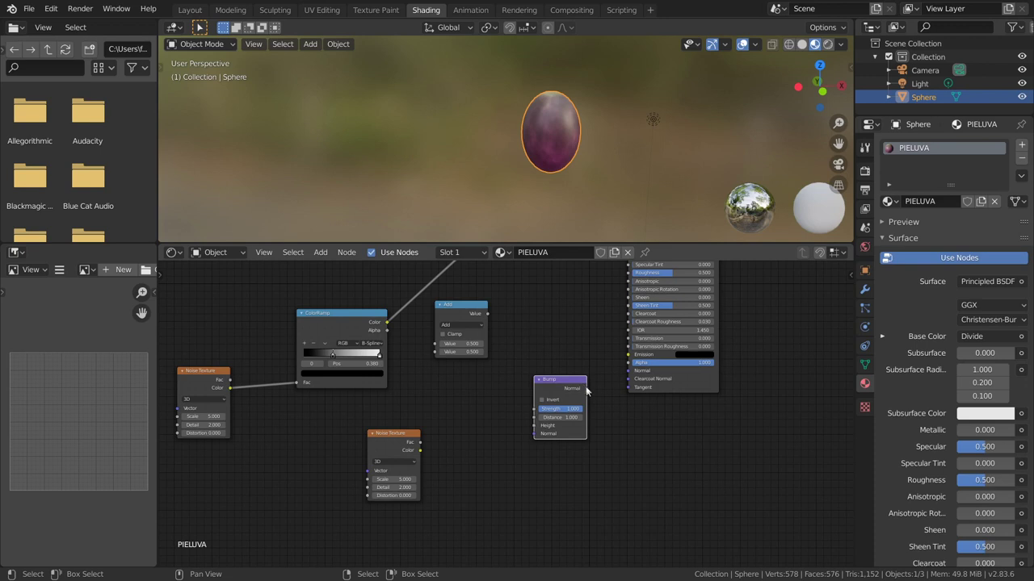
pyautogui.moveTo(585, 387); pyautogui.dragTo(628, 370)
pyautogui.moveTo(420, 450); pyautogui.dragTo(414, 461)
pyautogui.moveTo(419, 450); pyautogui.dragTo(535, 426)
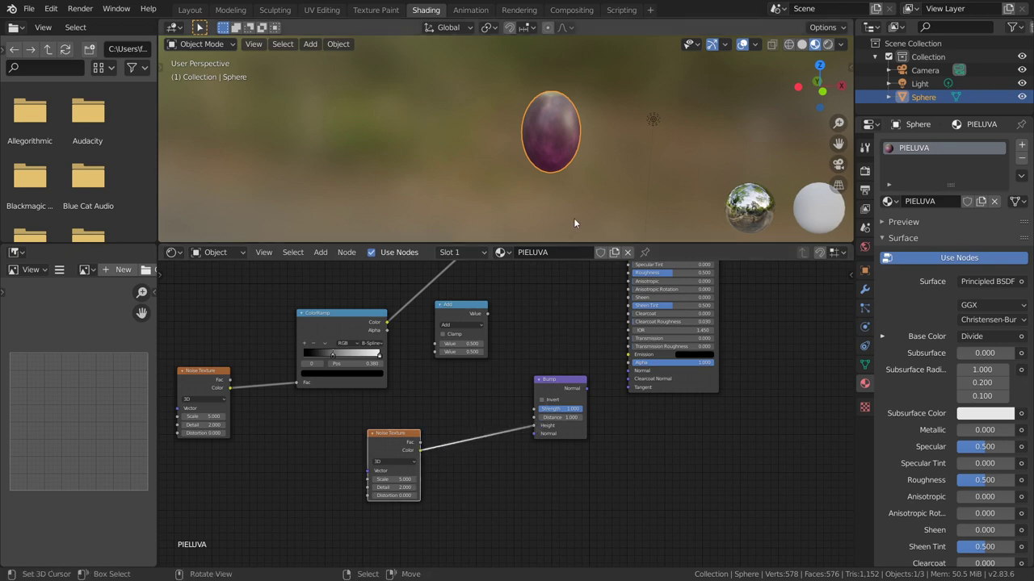
pyautogui.scroll(4, 562, 178)
pyautogui.moveTo(589, 163)
pyautogui.mouseDown(button='middle')
pyautogui.moveTo(575, 141)
pyautogui.moveTo(570, 159)
pyautogui.mouseUp(button='middle')
pyautogui.scroll(1, 525, 339)
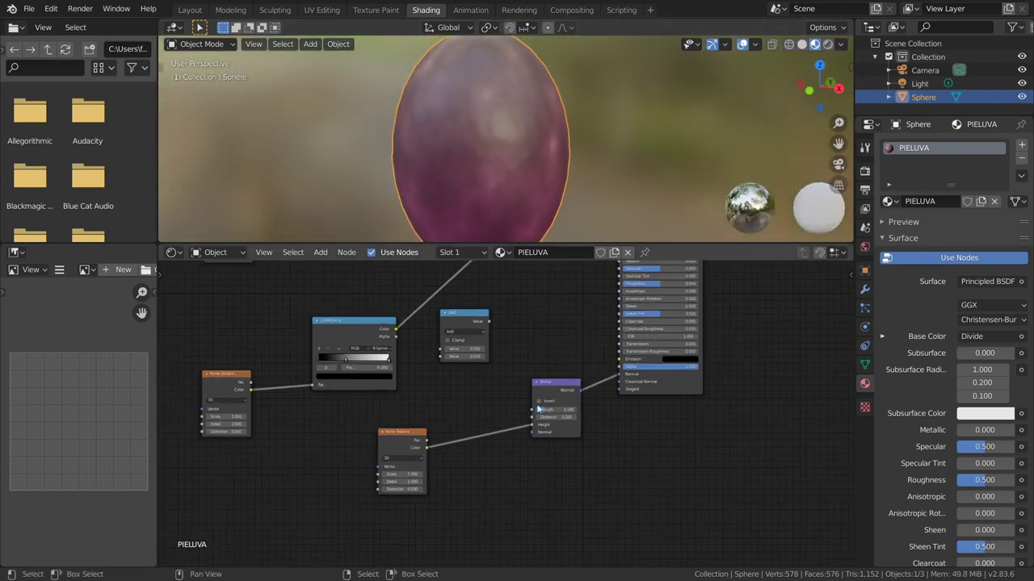
pyautogui.moveTo(539, 413); pyautogui.dragTo(588, 369, button='middle')
pyautogui.scroll(1, 588, 369)
# Try several Bump Strength values, settling on 0.000 with Distance 0.200
pyautogui.moveTo(646, 361)
pyautogui.mouseDown()
pyautogui.moveTo(618, 361)
pyautogui.moveTo(679, 348)
pyautogui.mouseUp()
pyautogui.hotkey('ctrl', 'z')
pyautogui.moveTo(533, 137)
pyautogui.mouseDown(button='middle')
pyautogui.moveTo(648, 136)
pyautogui.moveTo(614, 138)
pyautogui.mouseUp(button='middle')
pyautogui.moveTo(678, 349); pyautogui.dragTo(628, 348)
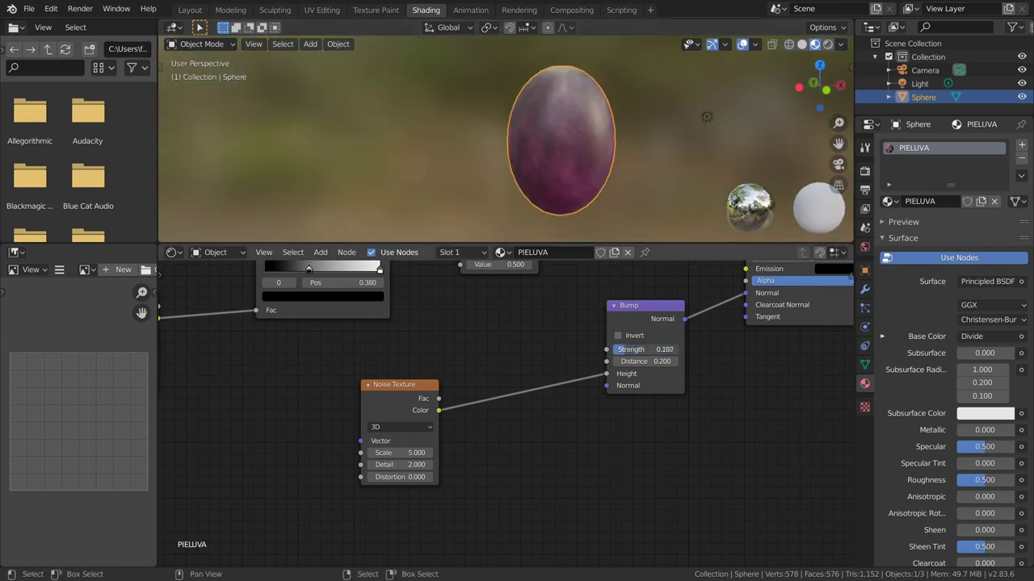
pyautogui.moveTo(565, 150)
pyautogui.mouseDown(button='middle')
pyautogui.moveTo(436, 149)
pyautogui.moveTo(452, 173)
pyautogui.mouseUp(button='middle')
pyautogui.moveTo(642, 349); pyautogui.dragTo(618, 349)
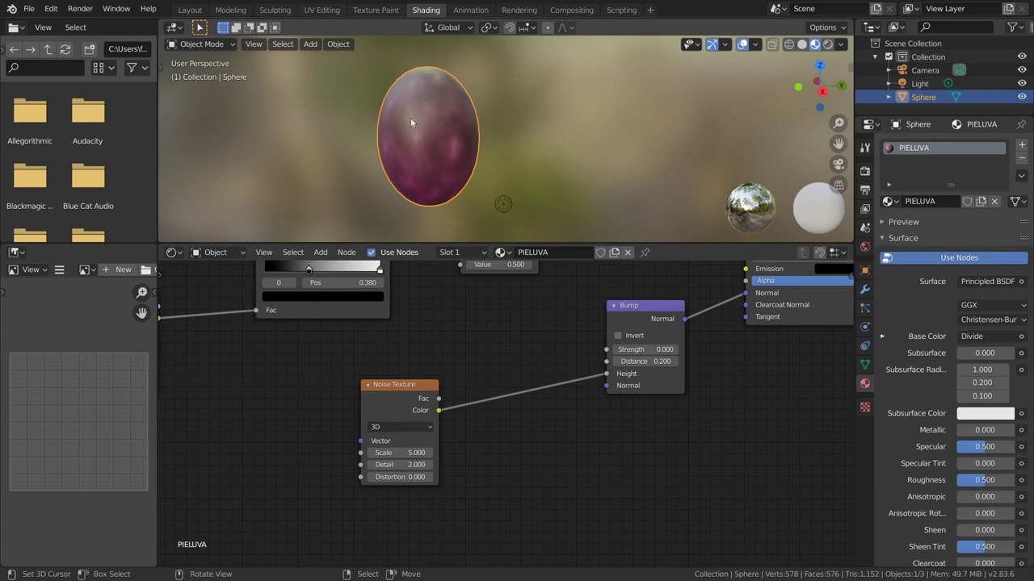
pyautogui.press('KP_Decimal')
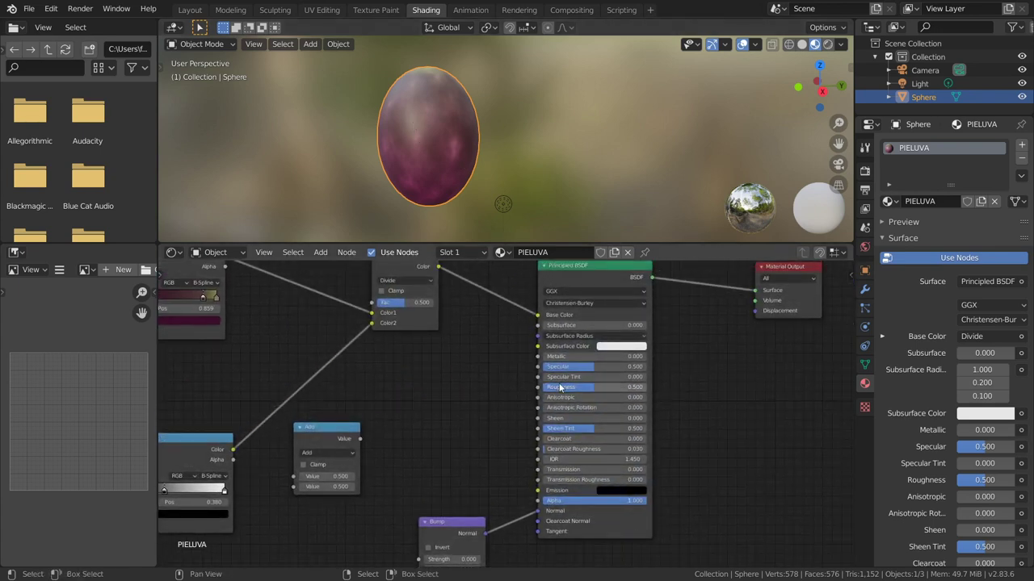
# Set the Principled BSDF Specular to 0.587 and raise the Bump Strength to 0.140
pyautogui.moveTo(557, 366); pyautogui.dragTo(531, 367)
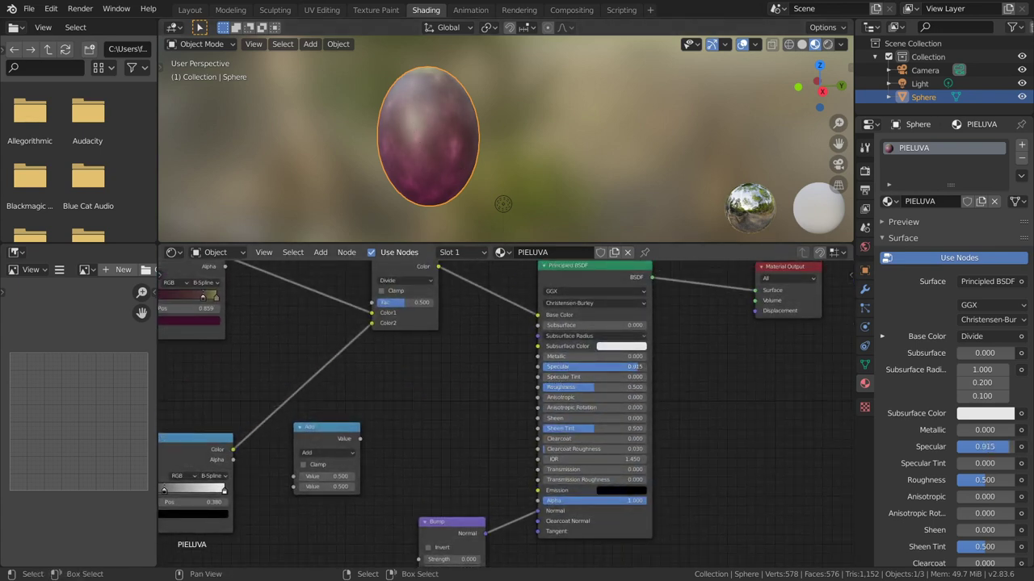
pyautogui.moveTo(557, 366); pyautogui.dragTo(601, 366)
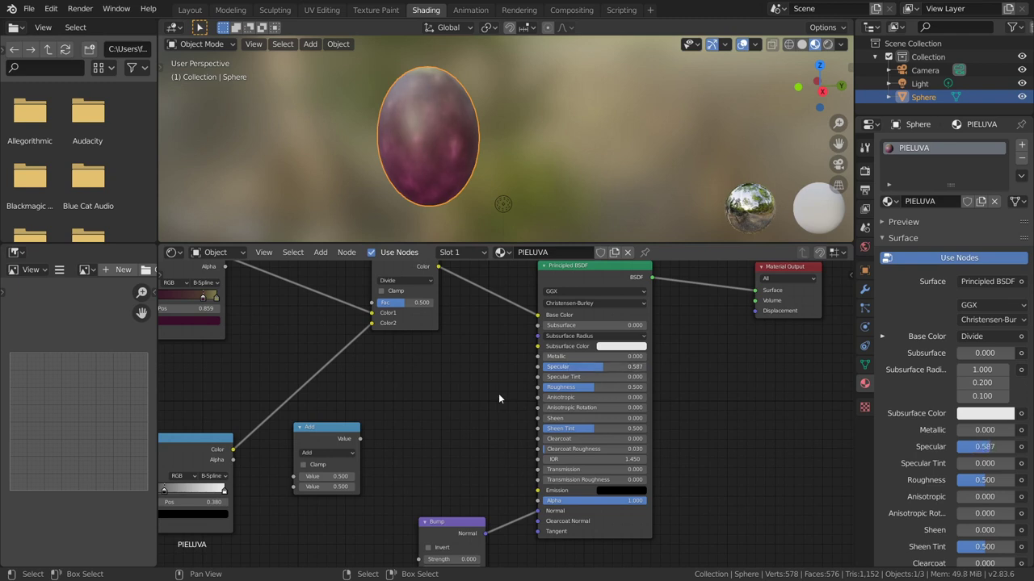
pyautogui.moveTo(498, 393); pyautogui.dragTo(485, 323, button='middle')
pyautogui.scroll(2, 483, 317)
pyautogui.scroll(1, 484, 318)
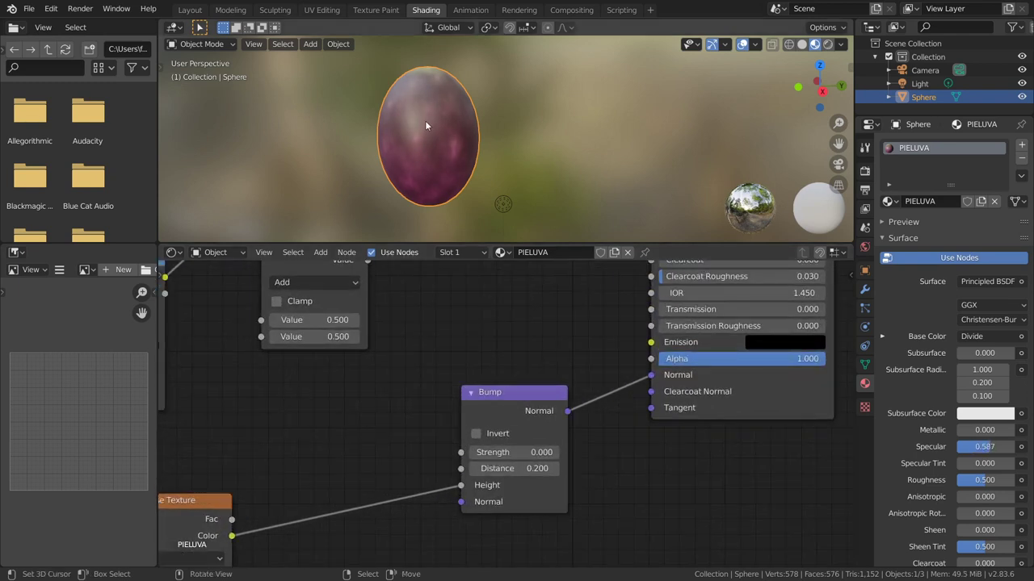
pyautogui.scroll(1, 504, 436)
pyautogui.moveTo(533, 459); pyautogui.dragTo(563, 458)
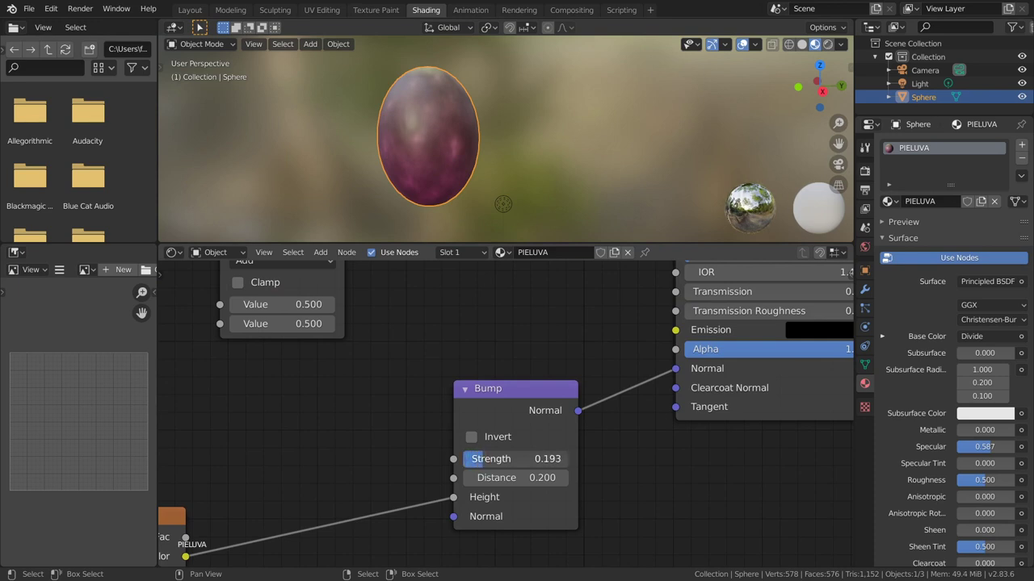
# Recentre the grape in the viewport and zoom out to show the whole node tree
pyautogui.moveTo(493, 158)
pyautogui.mouseDown(button='middle')
pyautogui.moveTo(588, 173)
pyautogui.moveTo(531, 163)
pyautogui.mouseUp(button='middle')
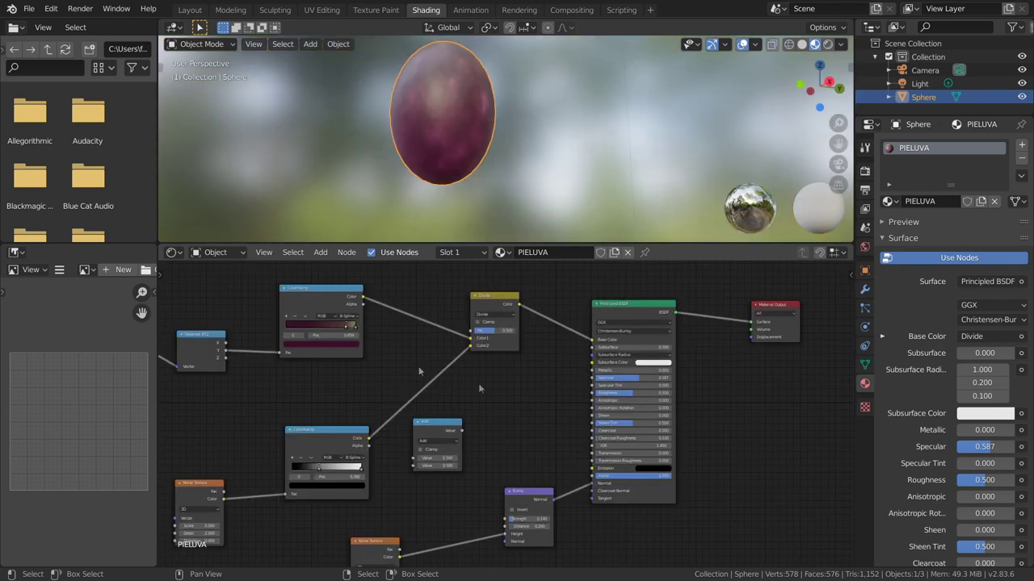
pyautogui.scroll(-1, 484, 424)
pyautogui.moveTo(459, 420); pyautogui.dragTo(618, 384, button='middle')
pyautogui.scroll(-1, 617, 385)
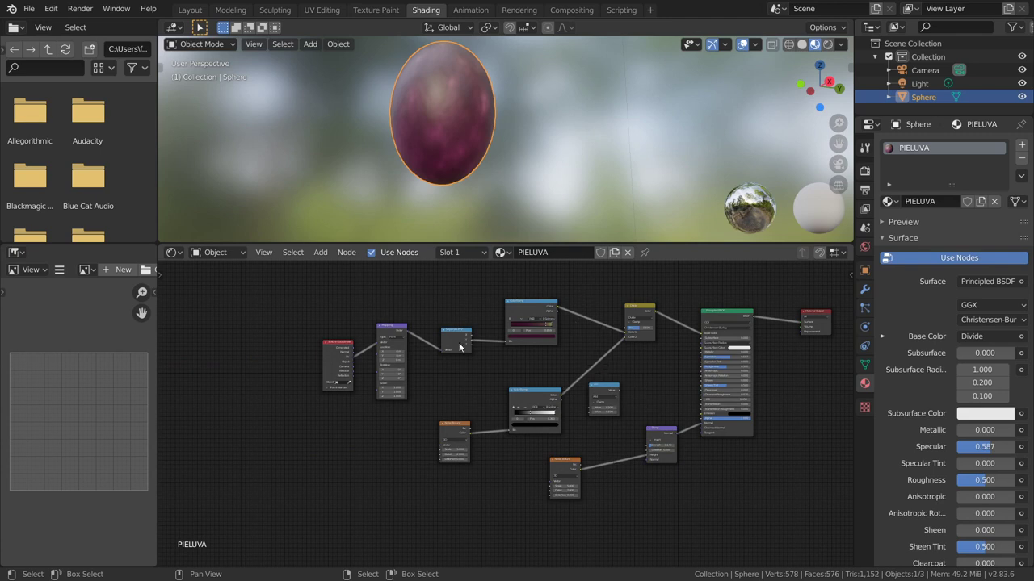
pyautogui.scroll(-1, 460, 347)
pyautogui.scroll(-1, 460, 347)
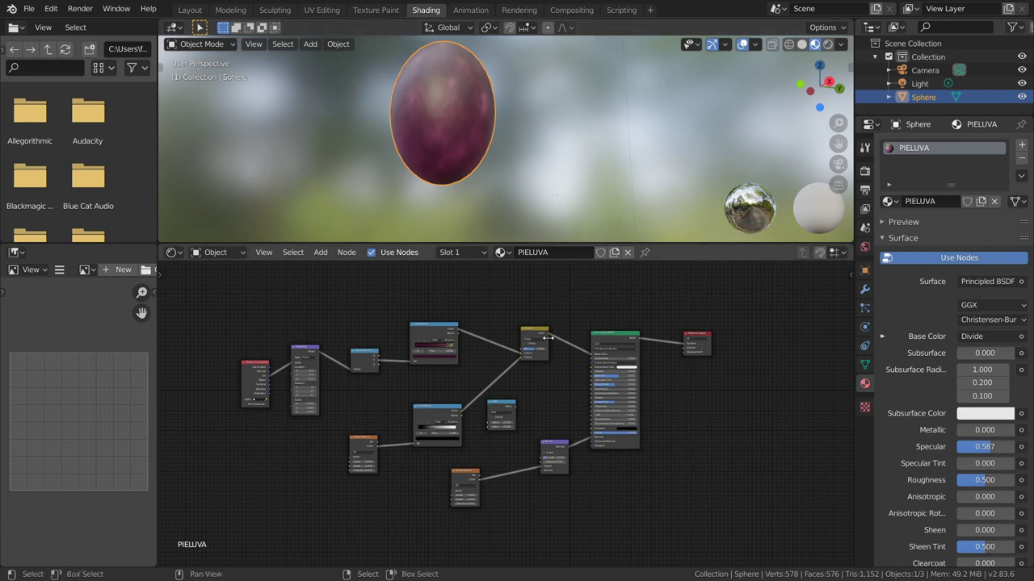
# Connect the Math node's result to Roughness and set its operation to Multiply
pyautogui.scroll(2, 524, 399)
pyautogui.scroll(3, 523, 399)
pyautogui.moveTo(474, 365); pyautogui.dragTo(586, 366)
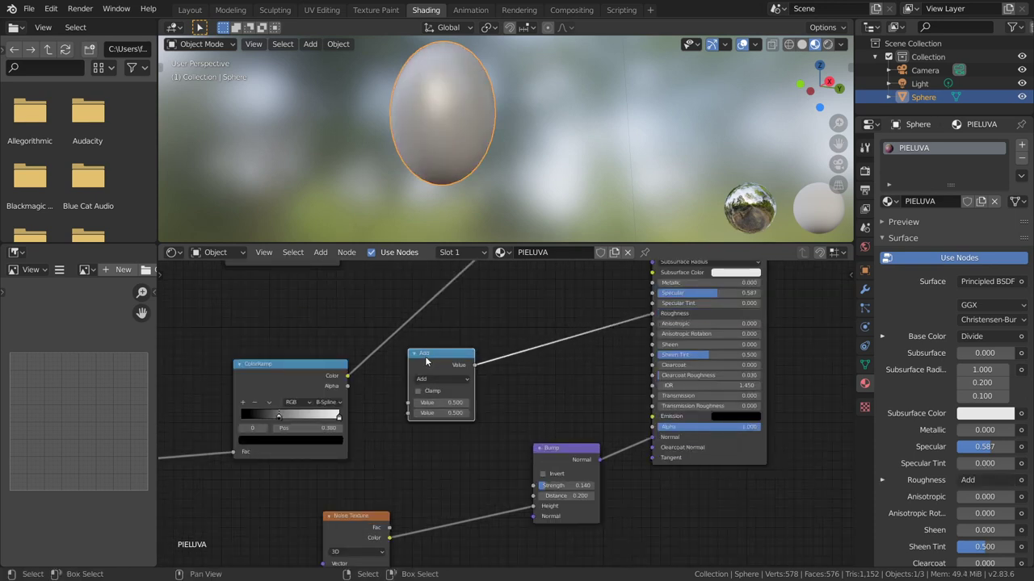
pyautogui.click(435, 383)
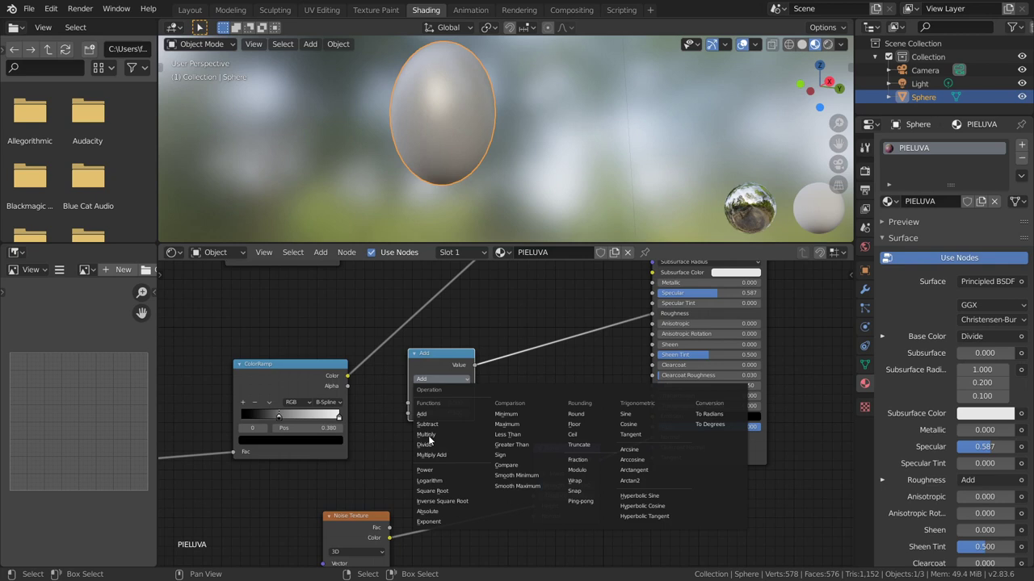
pyautogui.click(428, 436)
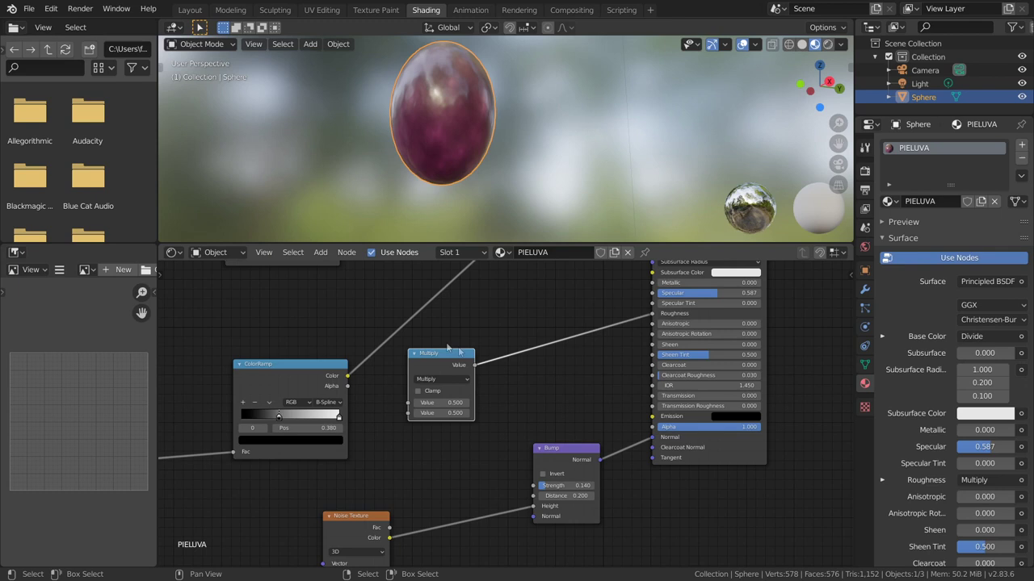
pyautogui.moveTo(444, 358); pyautogui.dragTo(551, 329)
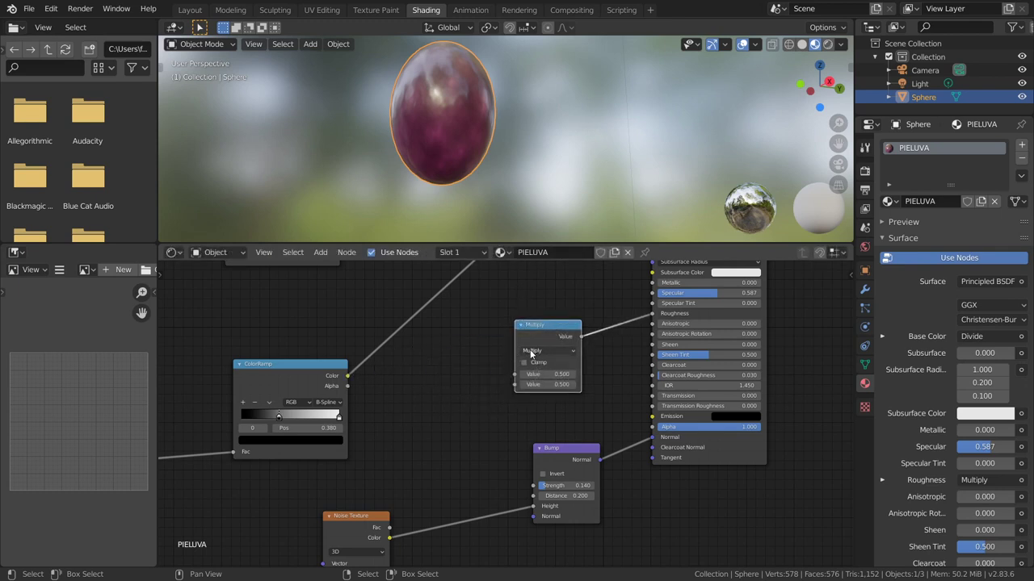
pyautogui.moveTo(549, 384); pyautogui.dragTo(563, 385)
pyautogui.press('Escape')
# Feed the ColorRamp Color into the Multiply node and set its second value to 3.000
pyautogui.moveTo(348, 377); pyautogui.dragTo(515, 374)
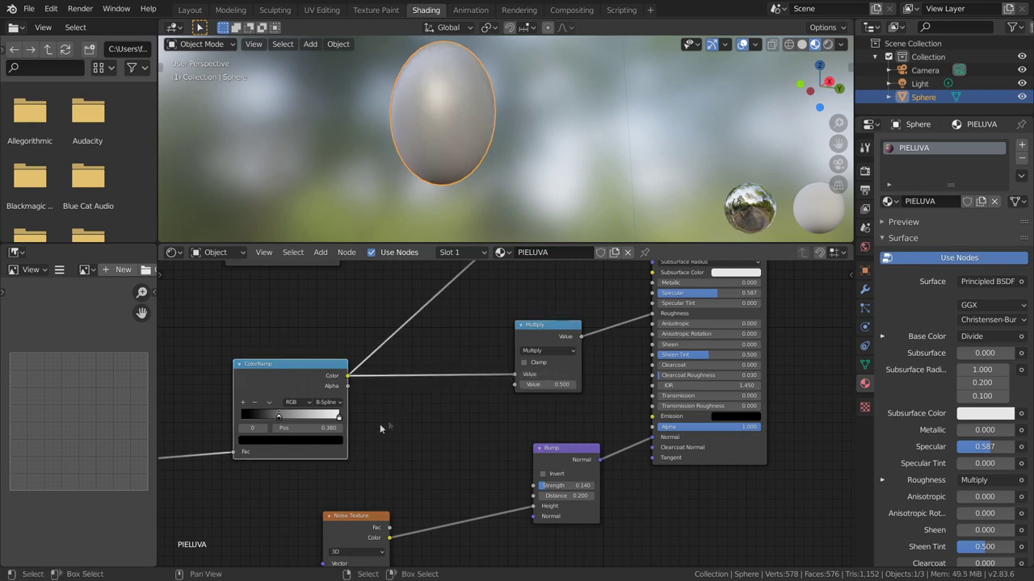
pyautogui.scroll(-2, 274, 393)
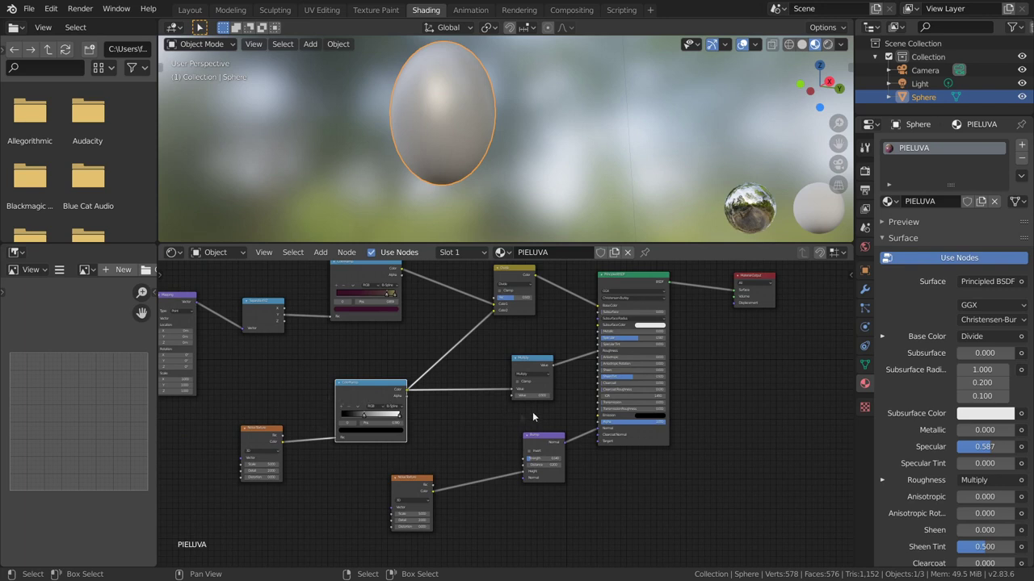
pyautogui.scroll(3, 532, 412)
pyautogui.scroll(1, 546, 409)
pyautogui.scroll(1, 556, 414)
pyautogui.moveTo(574, 373)
pyautogui.mouseDown()
pyautogui.moveTo(533, 373)
pyautogui.moveTo(646, 373)
pyautogui.mouseUp()
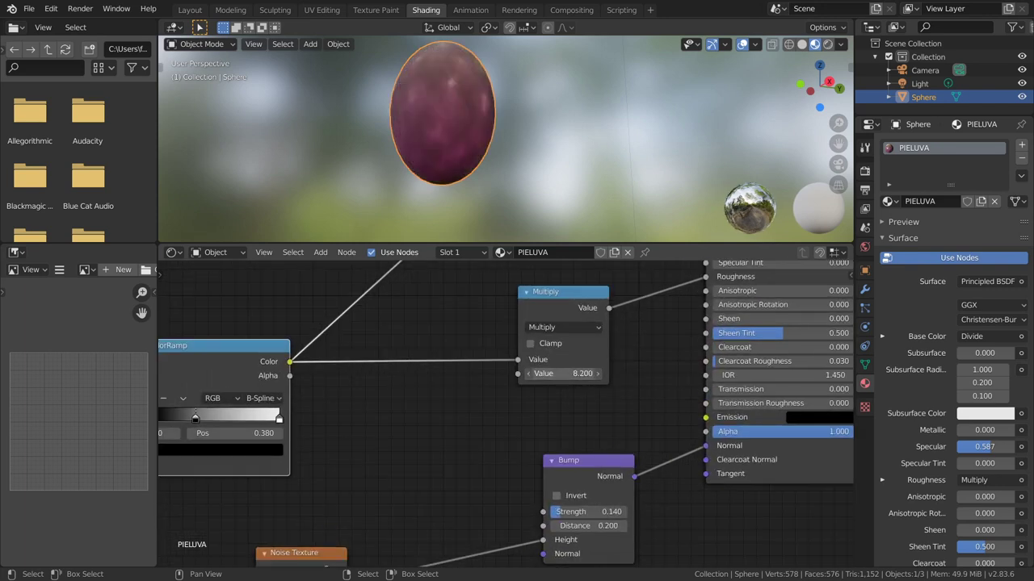
pyautogui.moveTo(563, 373); pyautogui.dragTo(554, 373)
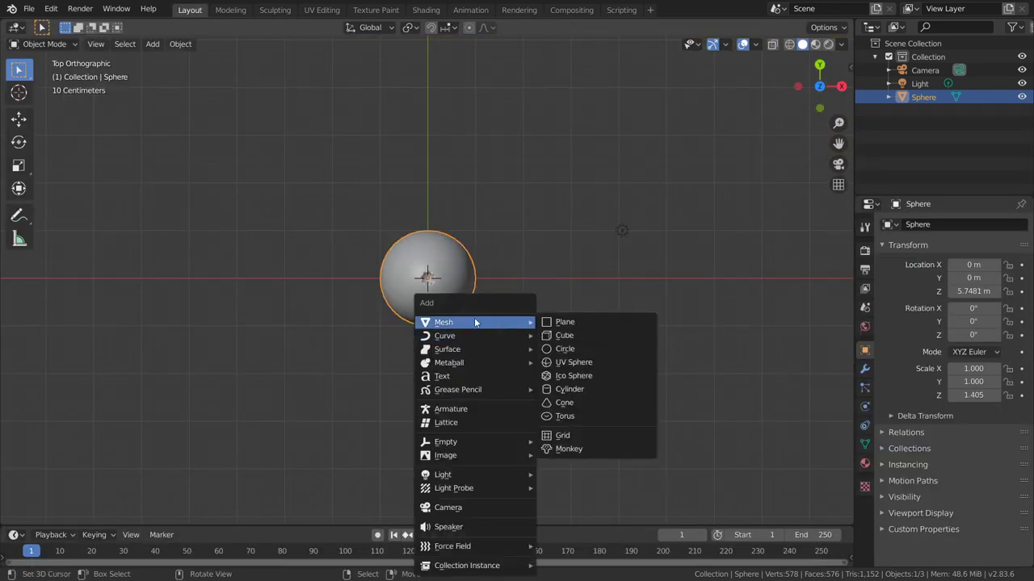
# Add a plane at the origin and scale it up to about 4
pyautogui.click(592, 324)
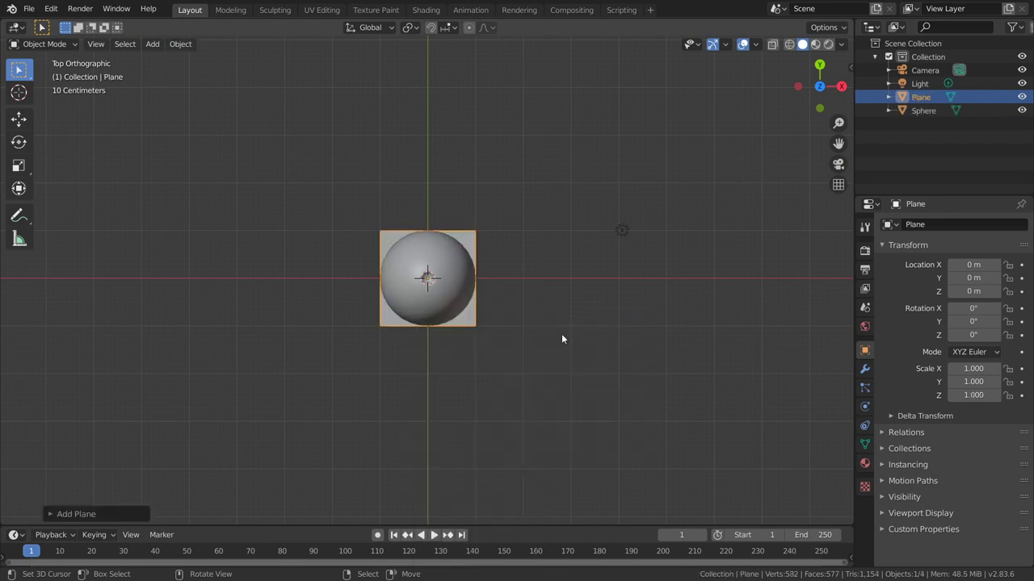
pyautogui.press('s')
pyautogui.click(618, 228)
# Add a circle mesh with 8 vertices and enter Edit Mode on it
pyautogui.hotkey('shift', 'a')
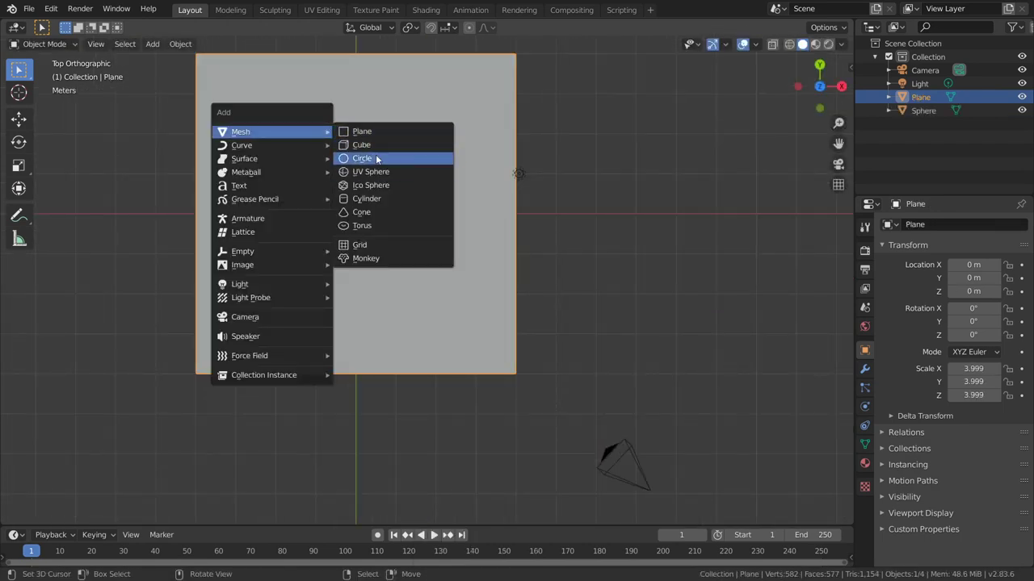
pyautogui.click(375, 158)
pyautogui.click(92, 513)
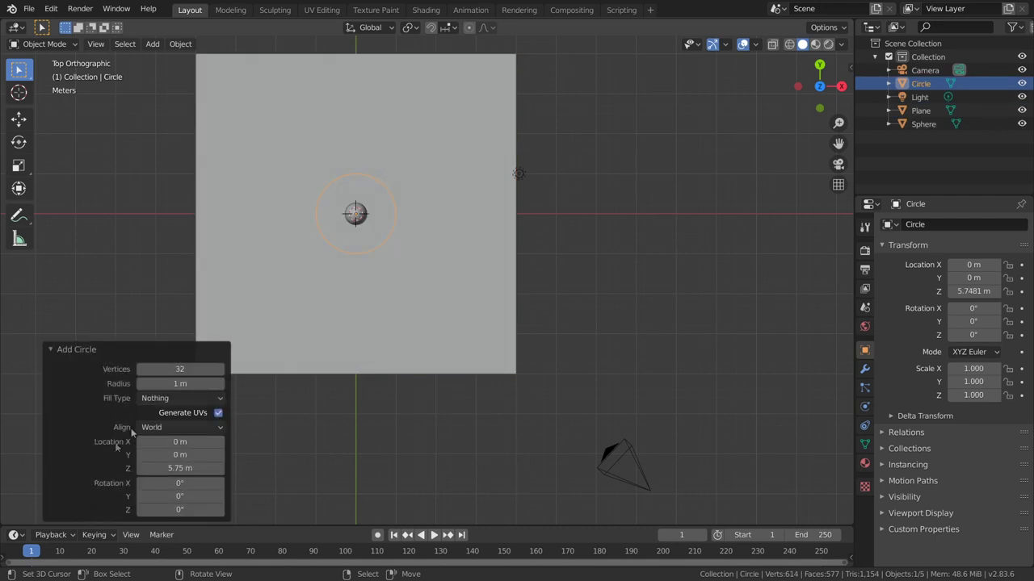
pyautogui.click(181, 369)
pyautogui.write('8')
pyautogui.press('Return')
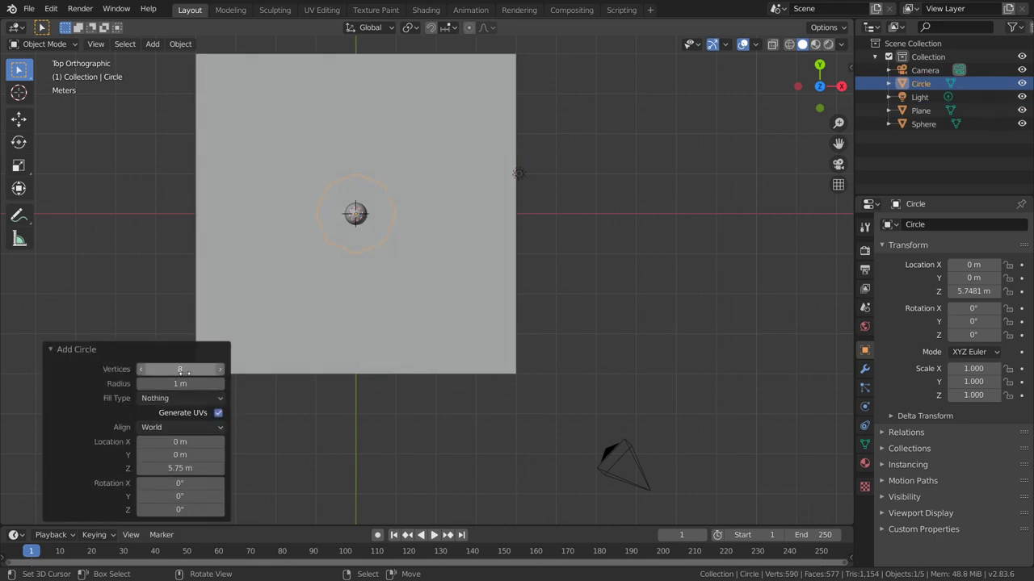
pyautogui.moveTo(314, 298)
pyautogui.mouseDown(button='middle')
pyautogui.moveTo(397, 267)
pyautogui.moveTo(367, 226)
pyautogui.moveTo(377, 163)
pyautogui.mouseUp(button='middle')
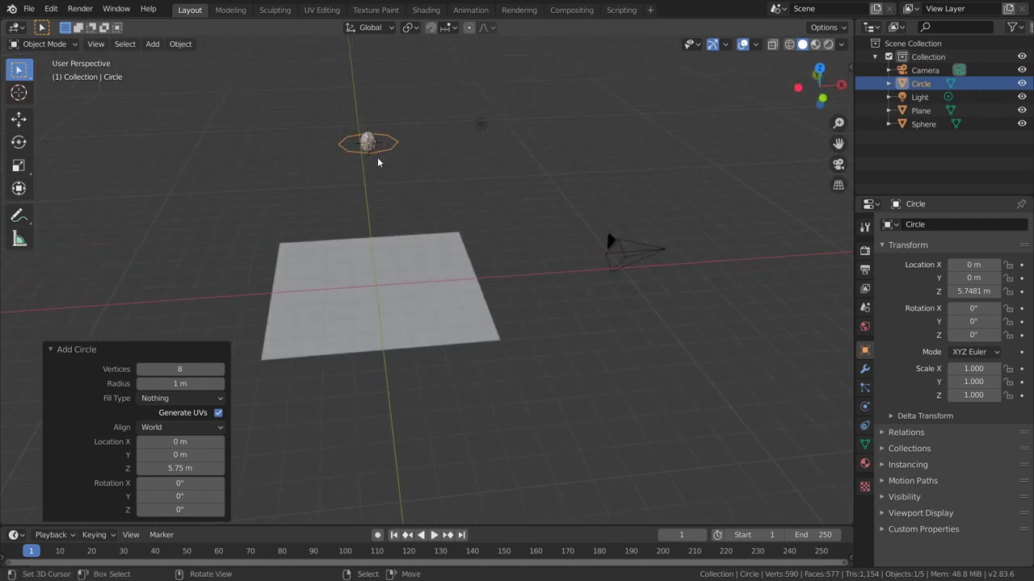
pyautogui.press('Tab')
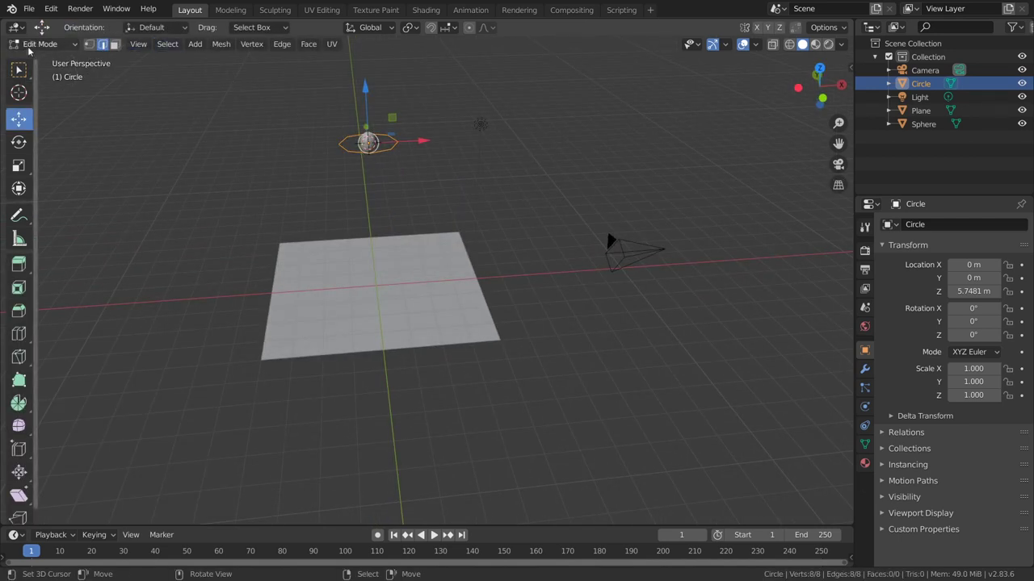
# Fill the octagon, drop it onto the plane, then extrude and inset its face
pyautogui.press('f')
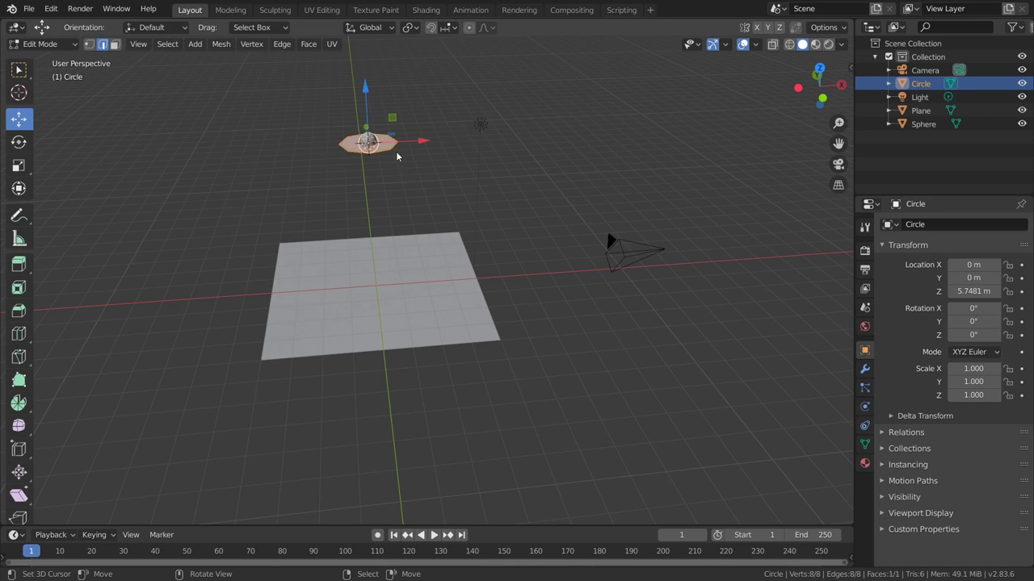
pyautogui.moveTo(365, 102); pyautogui.dragTo(374, 229)
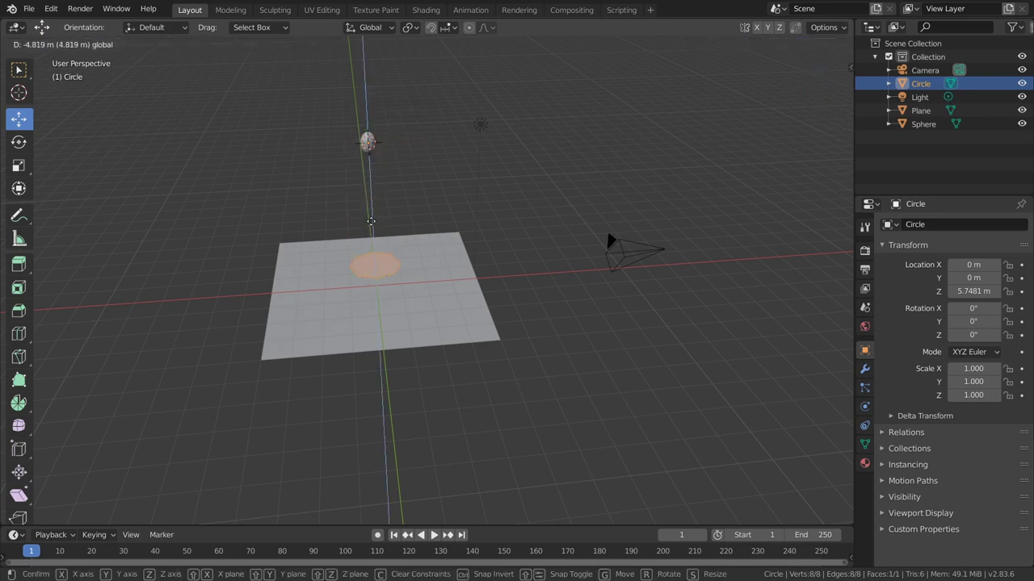
pyautogui.press('e')
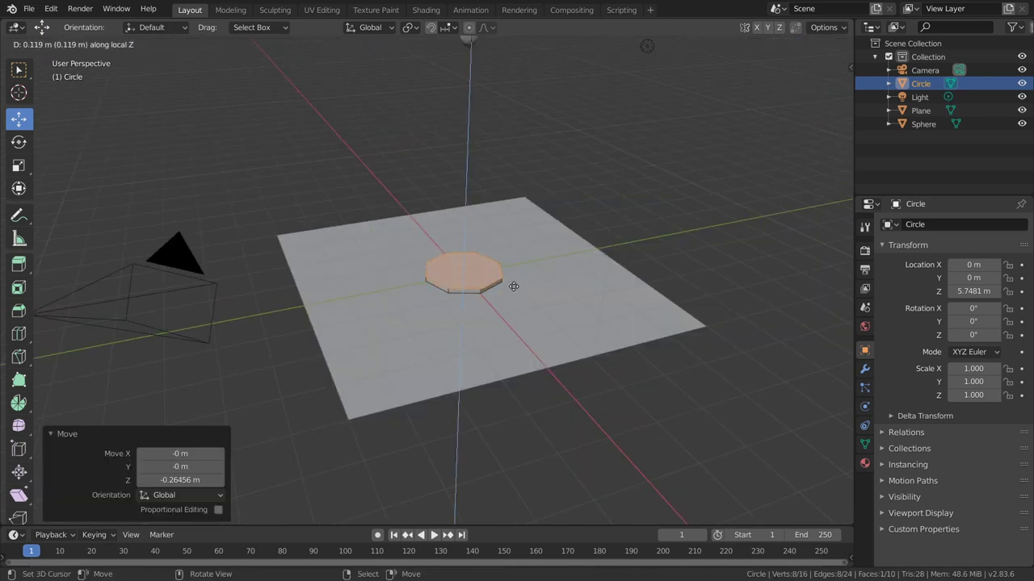
pyautogui.click(558, 334)
pyautogui.scroll(3, 557, 335)
pyautogui.press('i')
pyautogui.click(552, 324)
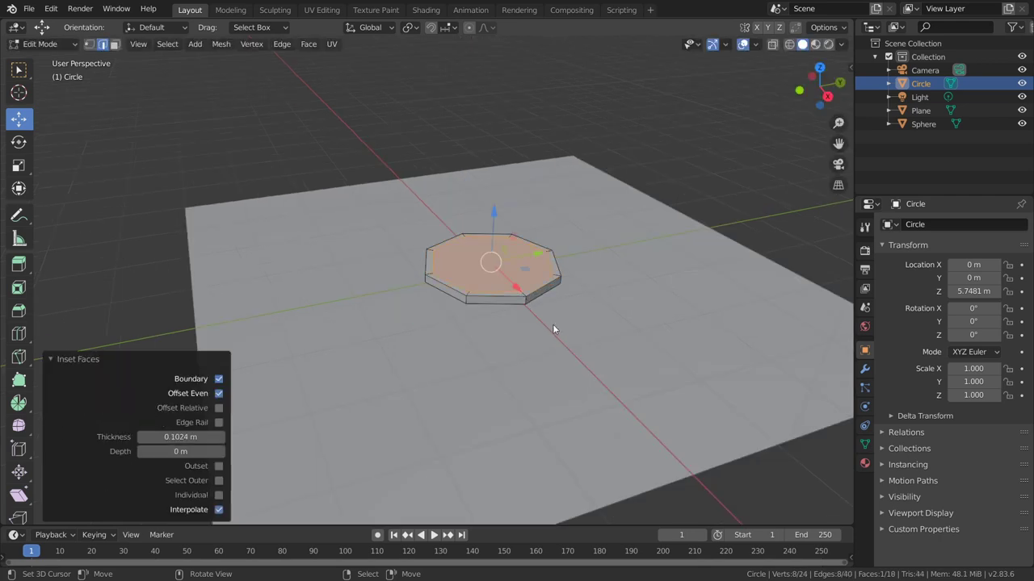
# Extrude the ring of rim faces upward and scale them out into a flared rim
pyautogui.click(115, 44)
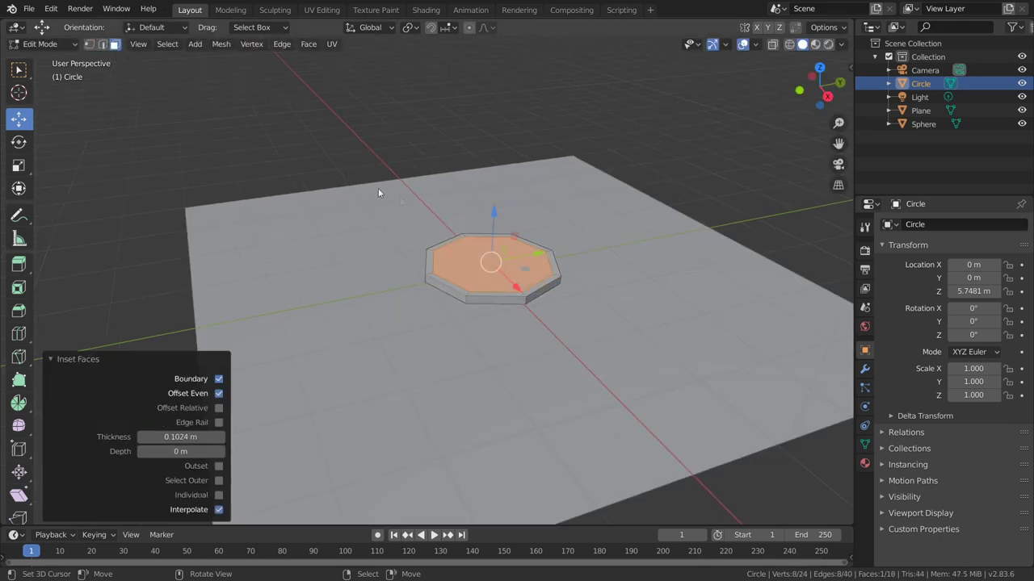
pyautogui.click(557, 279)
pyautogui.keyDown('alt'); pyautogui.click(552, 266); pyautogui.keyUp('alt')
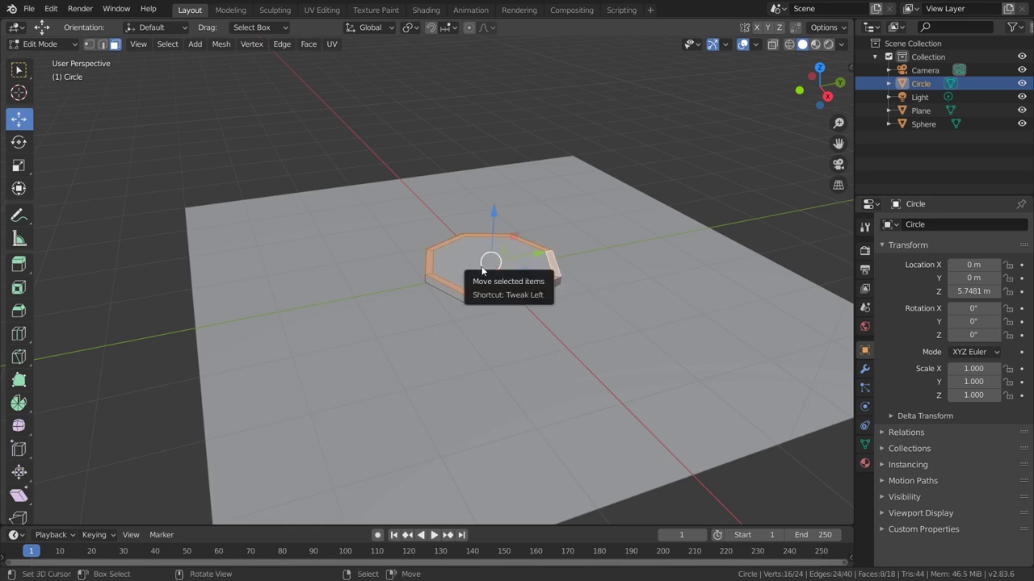
pyautogui.press('e')
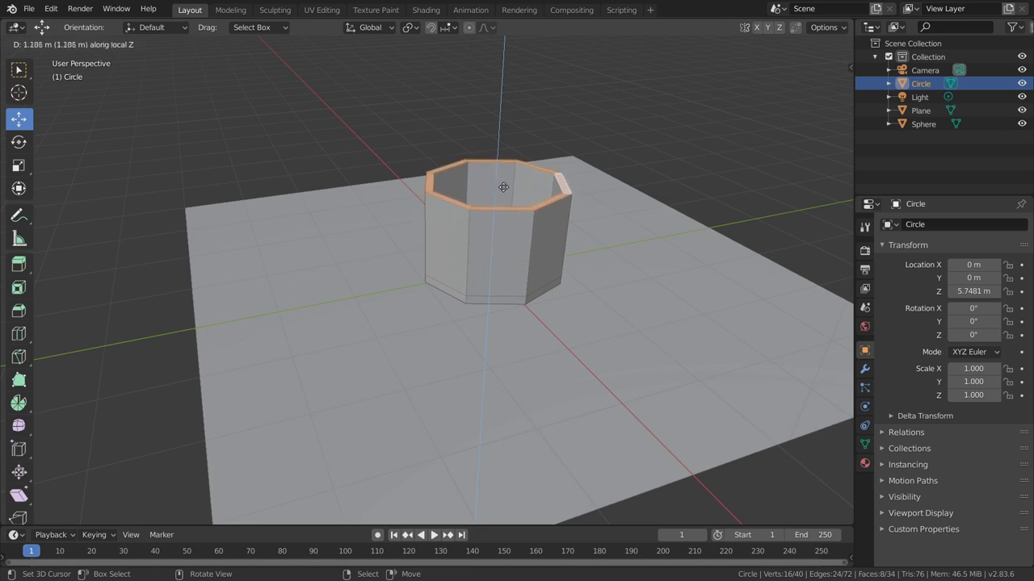
pyautogui.press('s')
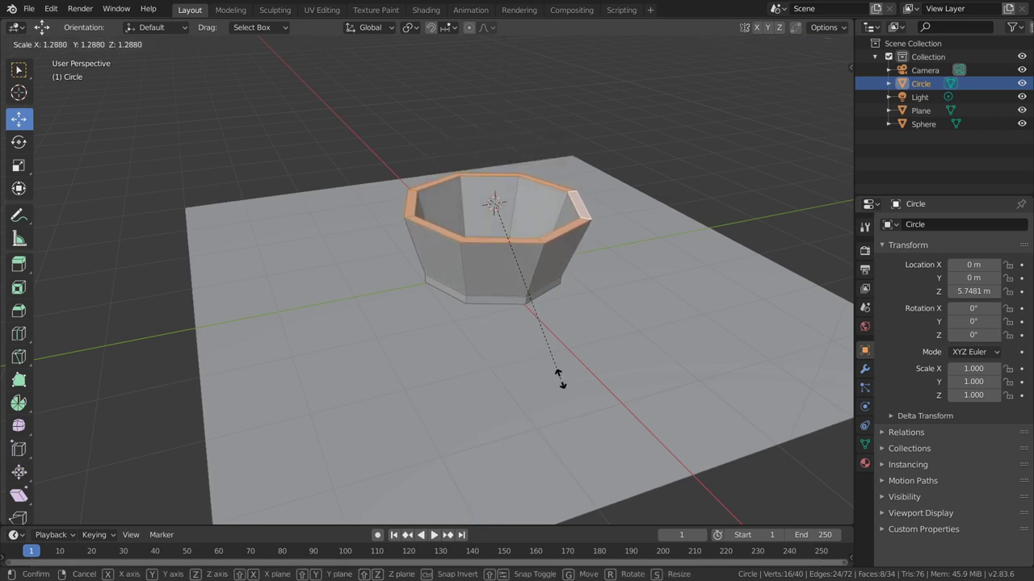
pyautogui.click(559, 379)
# Add centred loop cuts around the bowl's outer wall and inner wall
pyautogui.moveTo(563, 382); pyautogui.dragTo(500, 260, button='middle')
pyautogui.scroll(-2, 501, 260)
pyautogui.hotkey('ctrl', 'r')
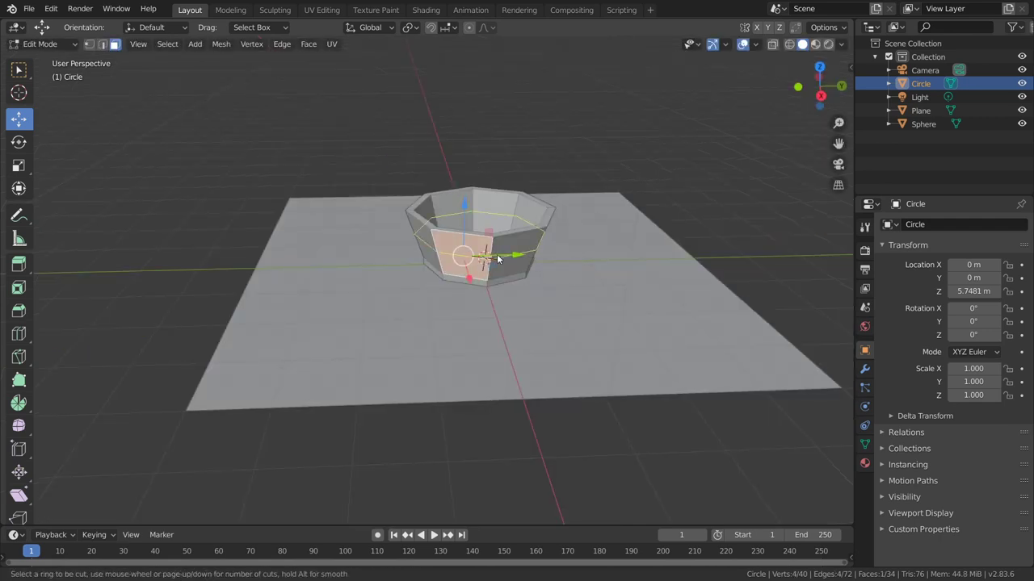
pyautogui.click(497, 258)
pyautogui.rightClick(499, 260)
pyautogui.moveTo(501, 263); pyautogui.dragTo(507, 278, button='middle')
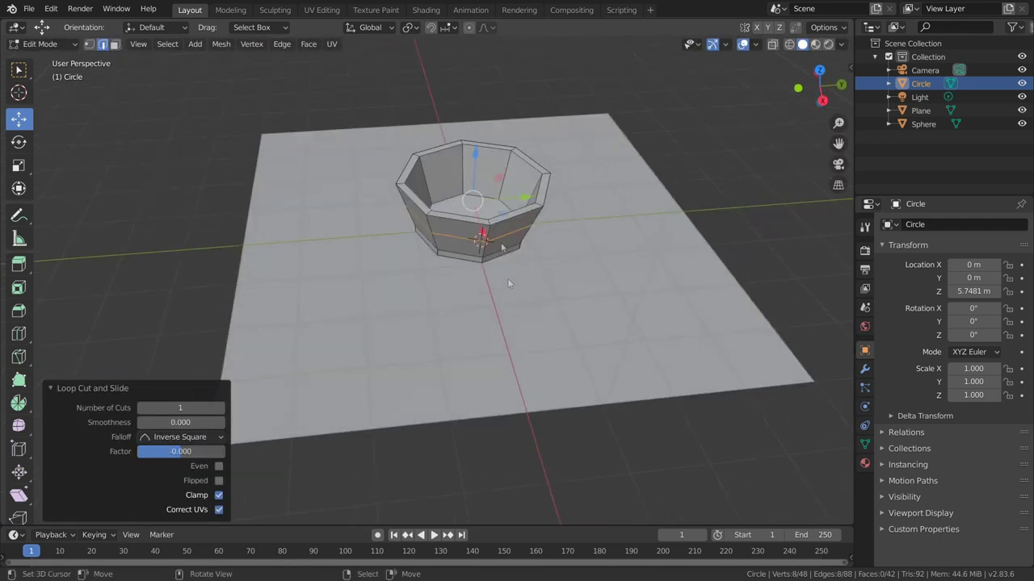
pyautogui.hotkey('ctrl', 'r')
pyautogui.click(480, 180)
pyautogui.rightClick(480, 179)
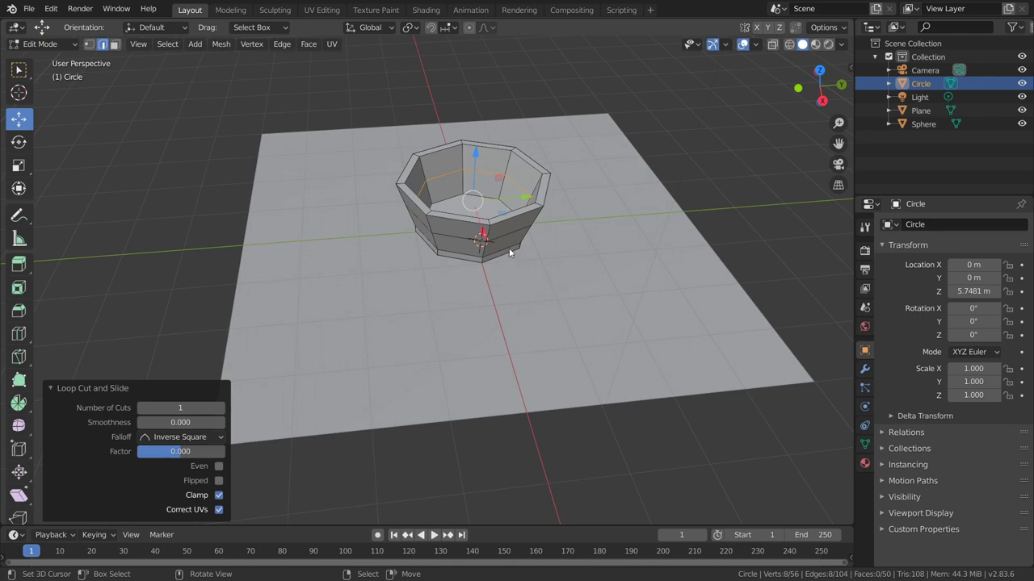
# Scale the outer wall's edge loop outward to 1.122 about its centre
pyautogui.keyDown('alt'); pyautogui.keyDown('shift'); pyautogui.click(464, 240); pyautogui.keyUp('shift'); pyautogui.keyUp('alt')
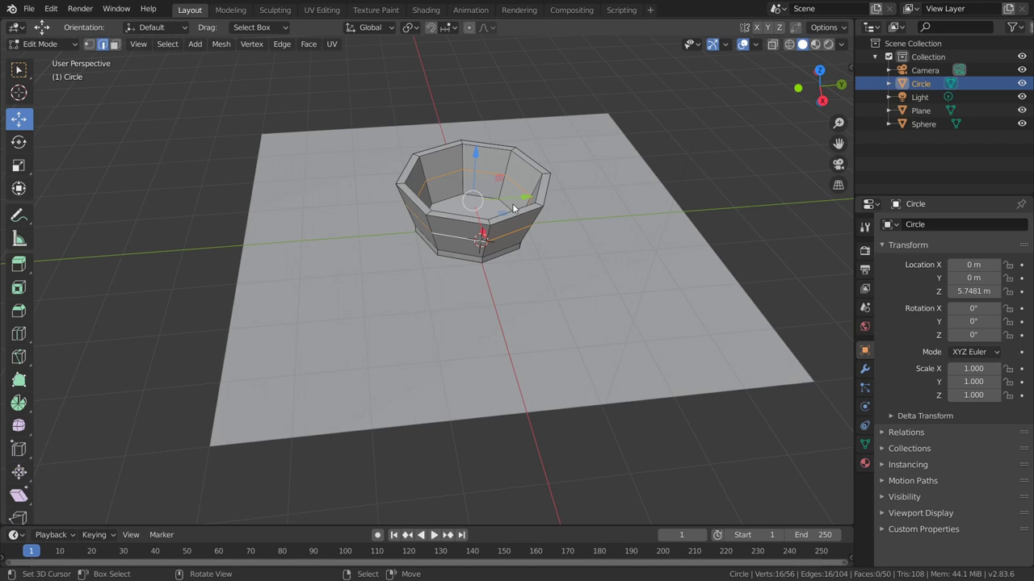
pyautogui.hotkey('shift', 's')
pyautogui.click(512, 285)
pyautogui.press('s')
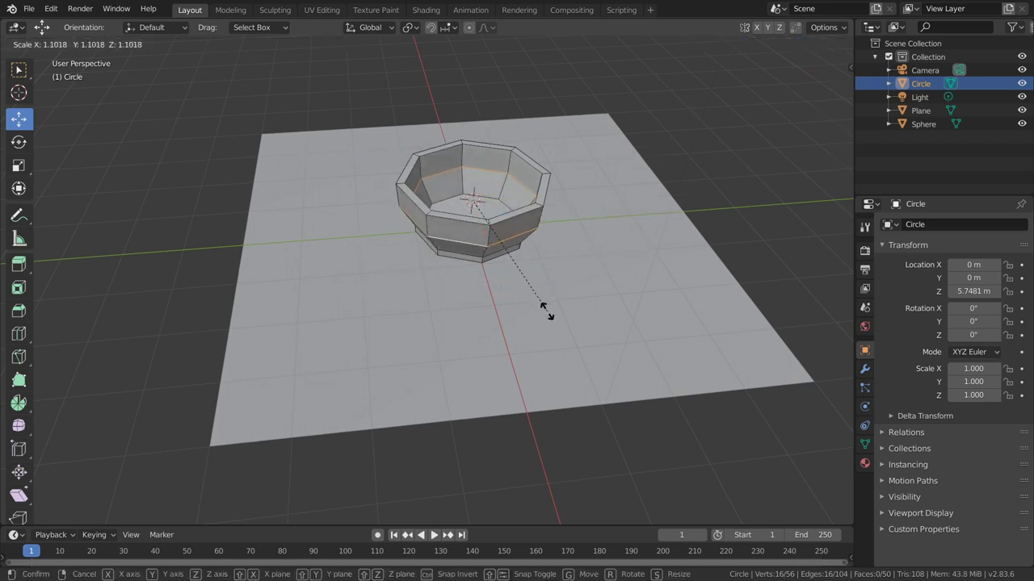
pyautogui.click(548, 312)
# Open the Add Modifier list in the bowl's modifier properties
pyautogui.moveTo(547, 311)
pyautogui.mouseDown(button='middle')
pyautogui.moveTo(614, 263)
pyautogui.moveTo(662, 274)
pyautogui.mouseUp(button='middle')
pyautogui.click(864, 368)
pyautogui.click(914, 224)
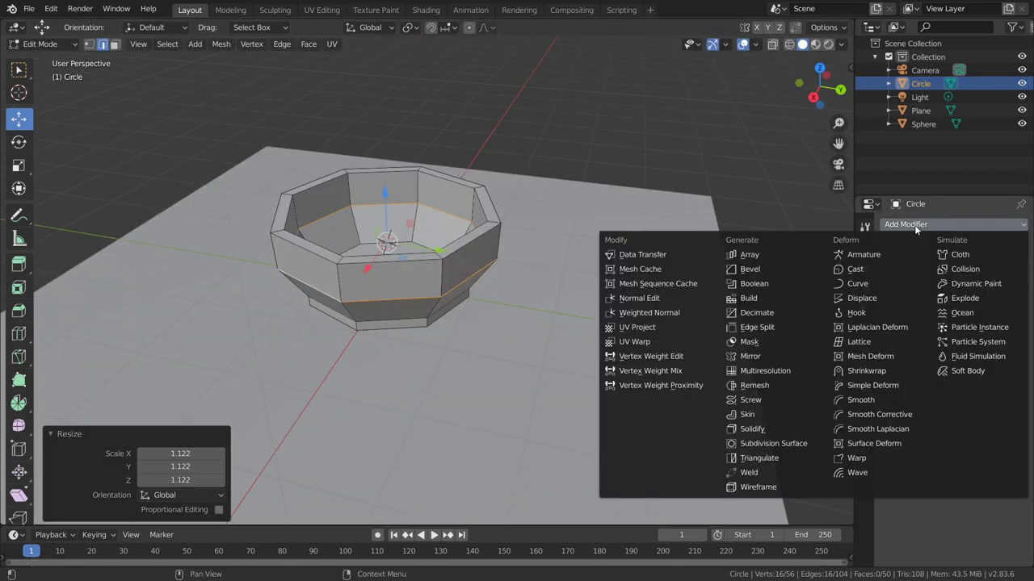
# Add a Subdivision Surface modifier to the bowl with viewport levels 2
pyautogui.click(785, 446)
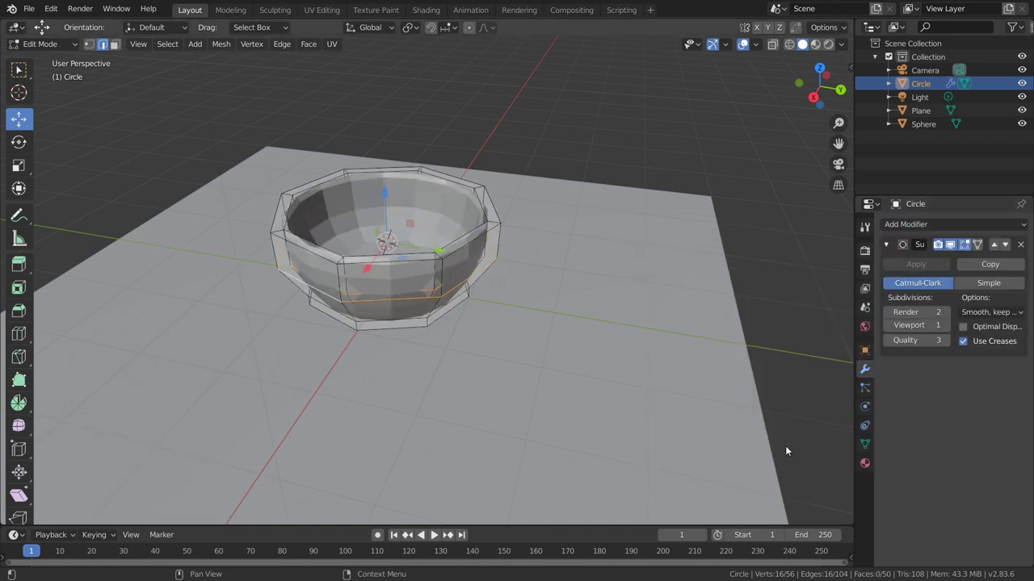
pyautogui.click(945, 324)
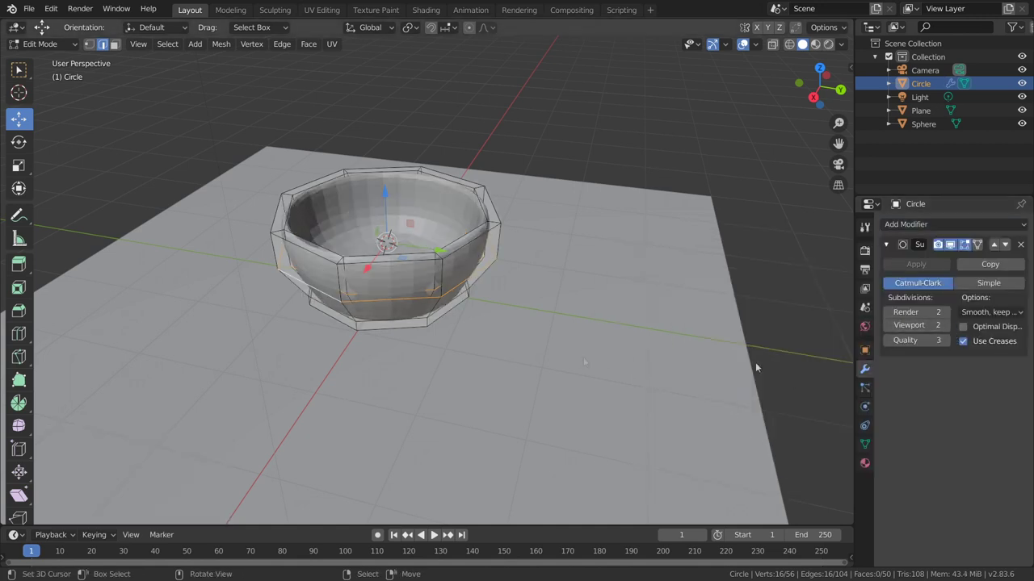
pyautogui.scroll(1, 433, 328)
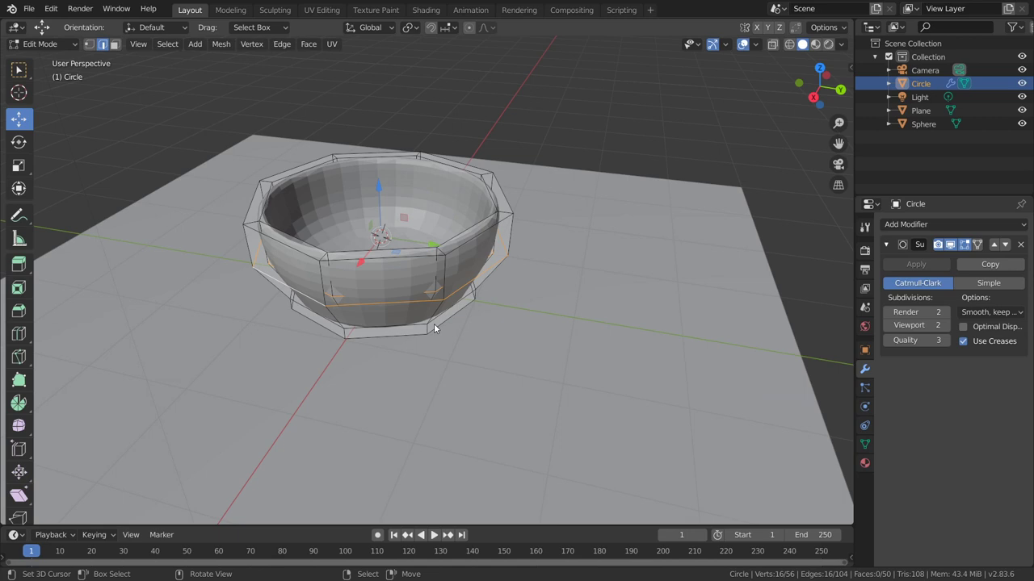
pyautogui.moveTo(434, 327)
pyautogui.mouseDown(button='middle')
pyautogui.moveTo(428, 295)
pyautogui.moveTo(462, 296)
pyautogui.mouseUp(button='middle')
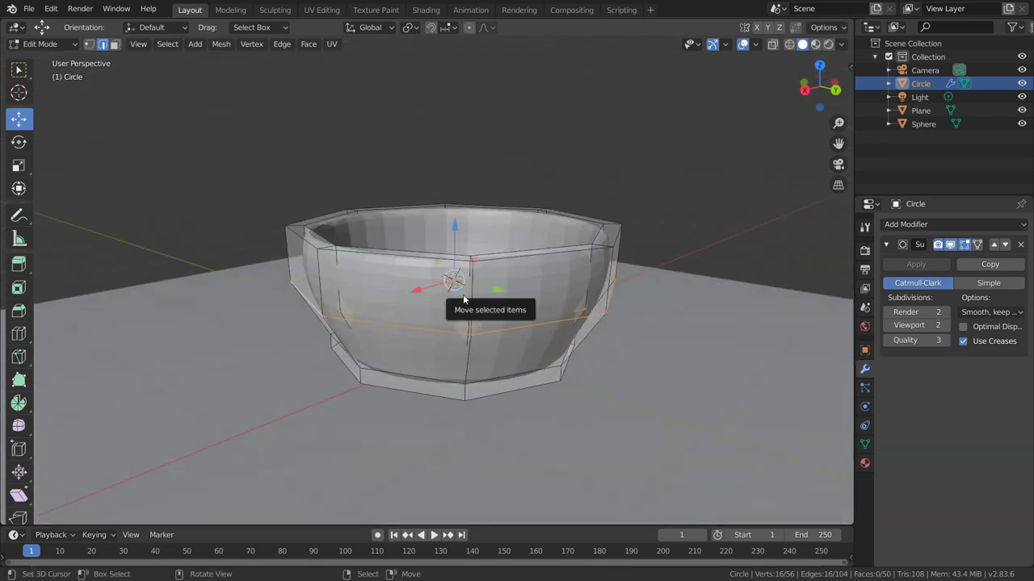
# Slide a new edge loop near the rim, then Shade Smooth the bowl in Object Mode
pyautogui.press('g')
pyautogui.press('g')
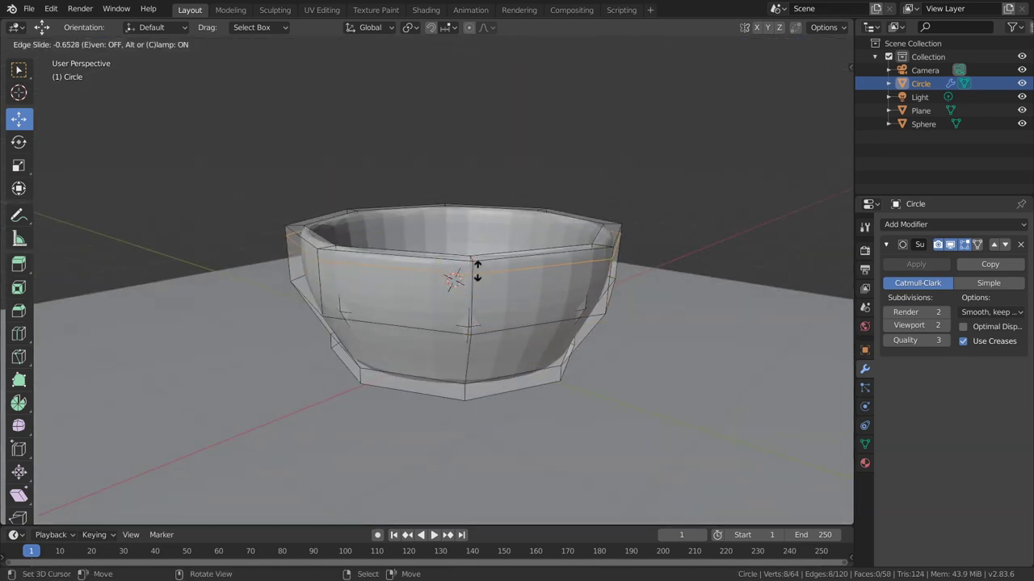
pyautogui.click(480, 316)
pyautogui.moveTo(479, 315)
pyautogui.mouseDown(button='middle')
pyautogui.moveTo(495, 275)
pyautogui.moveTo(493, 304)
pyautogui.moveTo(475, 322)
pyautogui.mouseUp(button='middle')
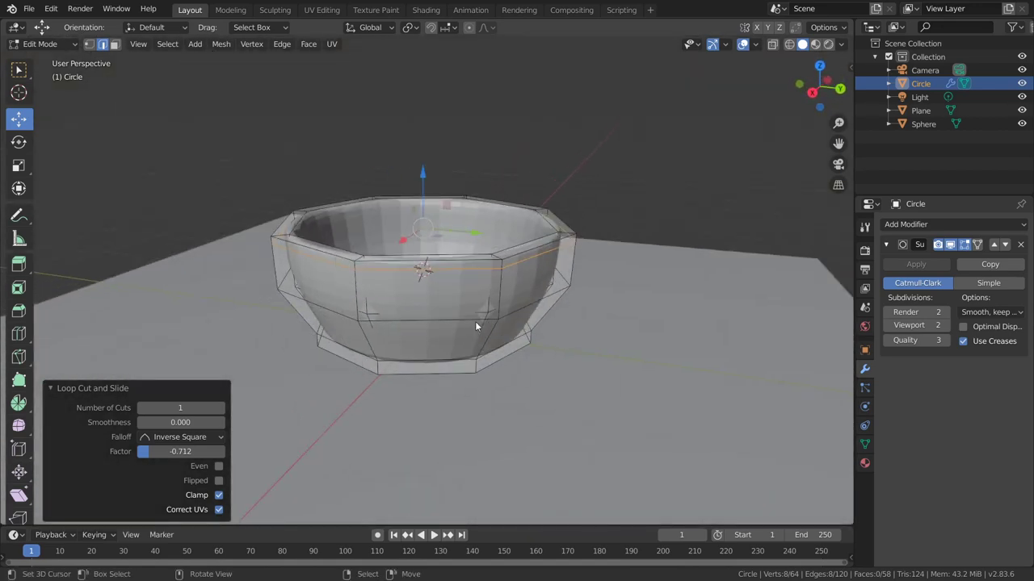
pyautogui.press('Tab')
pyautogui.rightClick(464, 308)
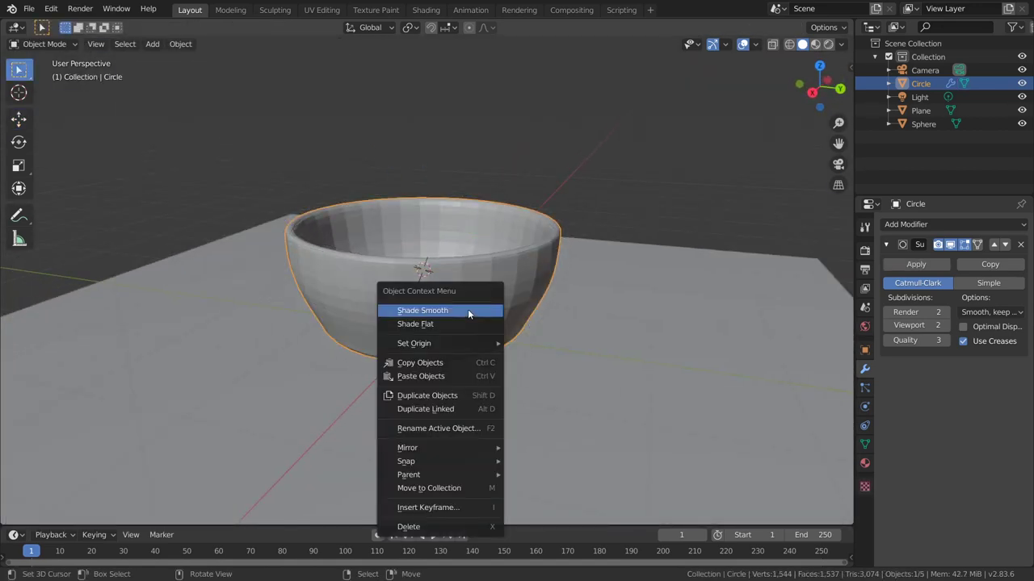
pyautogui.click(468, 308)
pyautogui.moveTo(467, 308)
pyautogui.mouseDown(button='middle')
pyautogui.moveTo(473, 341)
pyautogui.moveTo(462, 325)
pyautogui.moveTo(473, 289)
pyautogui.mouseUp(button='middle')
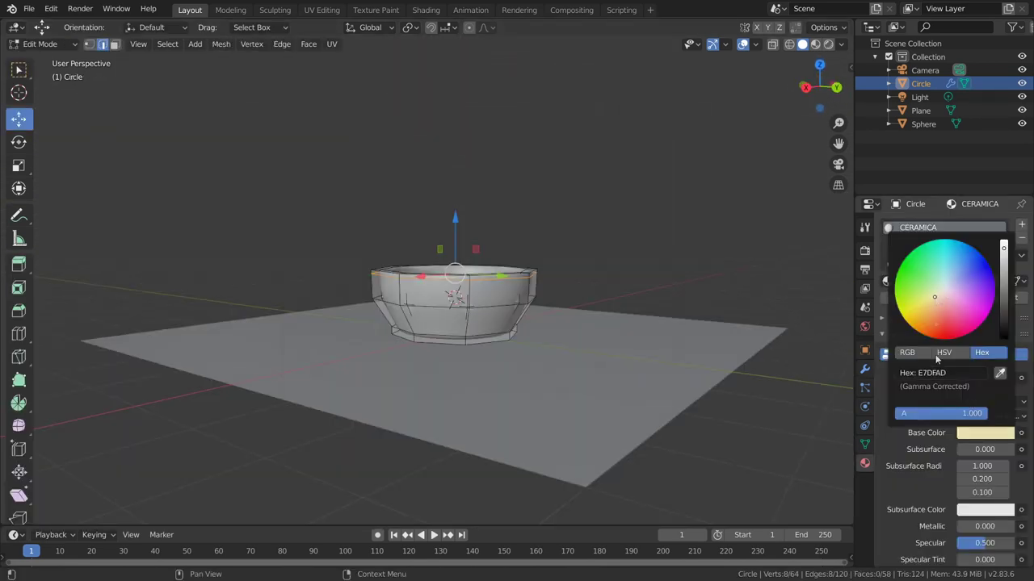
# Lower the CERAMICA material's Roughness to 0.087
pyautogui.scroll(-1, 963, 465)
pyautogui.scroll(-2, 963, 465)
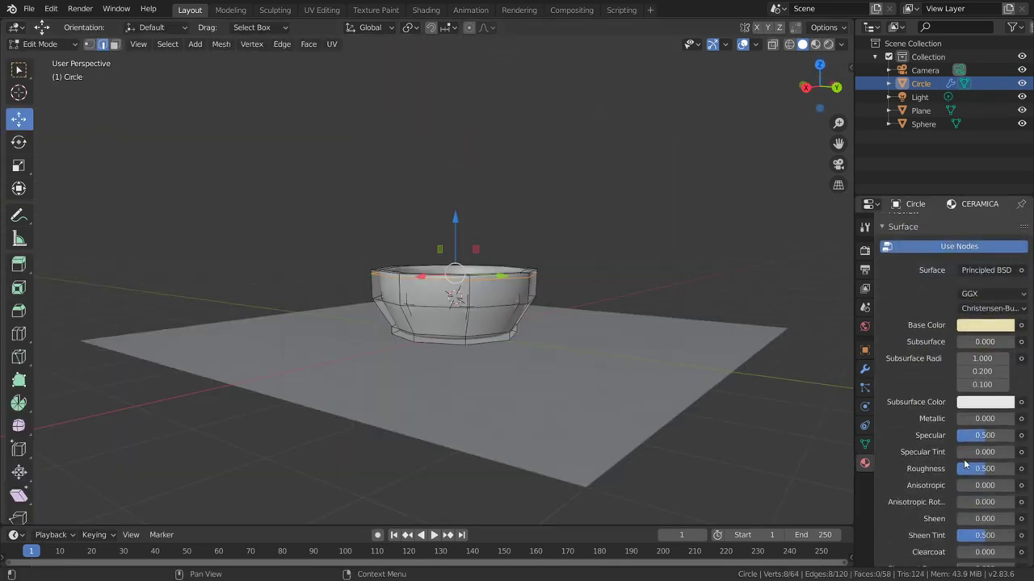
pyautogui.scroll(-3, 942, 392)
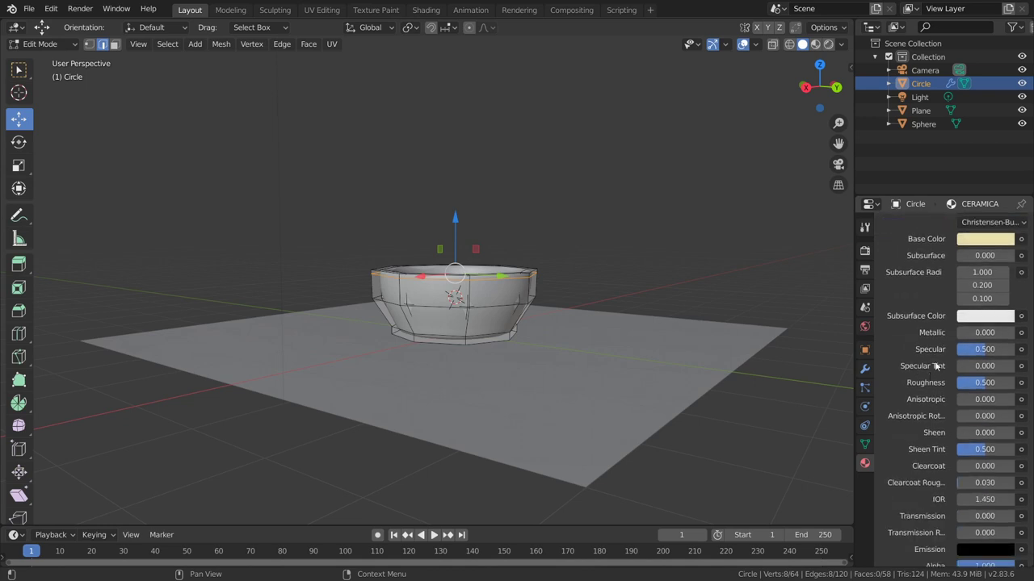
pyautogui.scroll(1, 926, 313)
pyautogui.scroll(1, 925, 323)
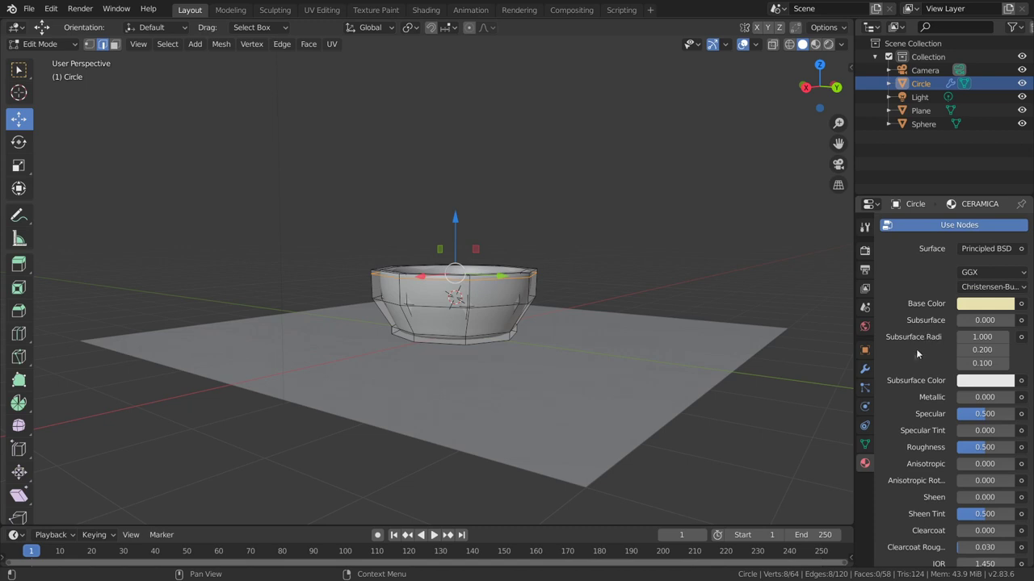
pyautogui.moveTo(965, 447); pyautogui.dragTo(428, 181)
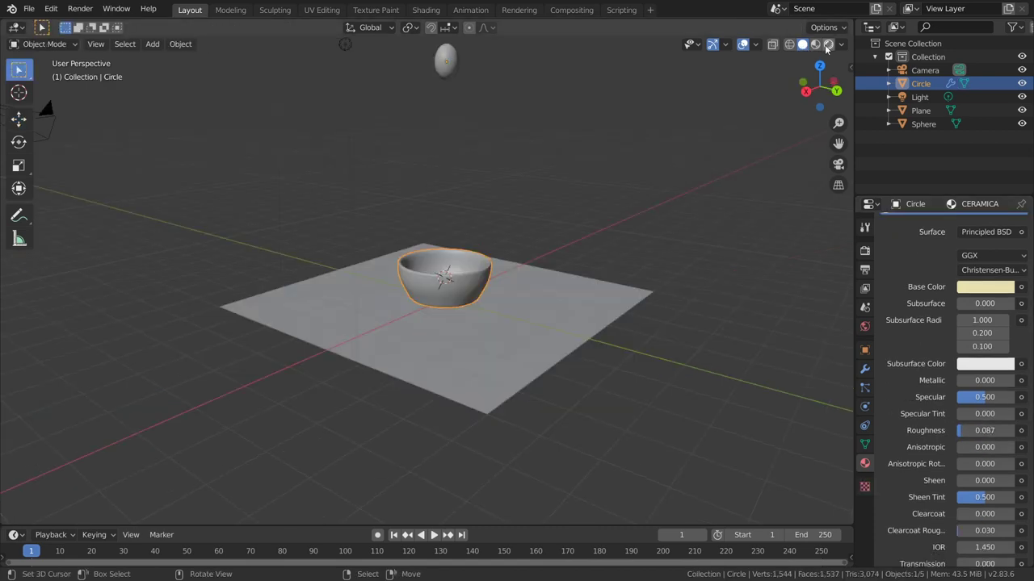
# Switch the viewport to Rendered shading and select the plane
pyautogui.click(828, 45)
pyautogui.scroll(3, 509, 356)
pyautogui.moveTo(513, 351)
pyautogui.mouseDown(button='middle')
pyautogui.moveTo(626, 358)
pyautogui.moveTo(591, 355)
pyautogui.moveTo(521, 315)
pyautogui.moveTo(536, 364)
pyautogui.moveTo(558, 328)
pyautogui.mouseUp(button='middle')
pyautogui.scroll(-3, 535, 365)
pyautogui.click(559, 327)
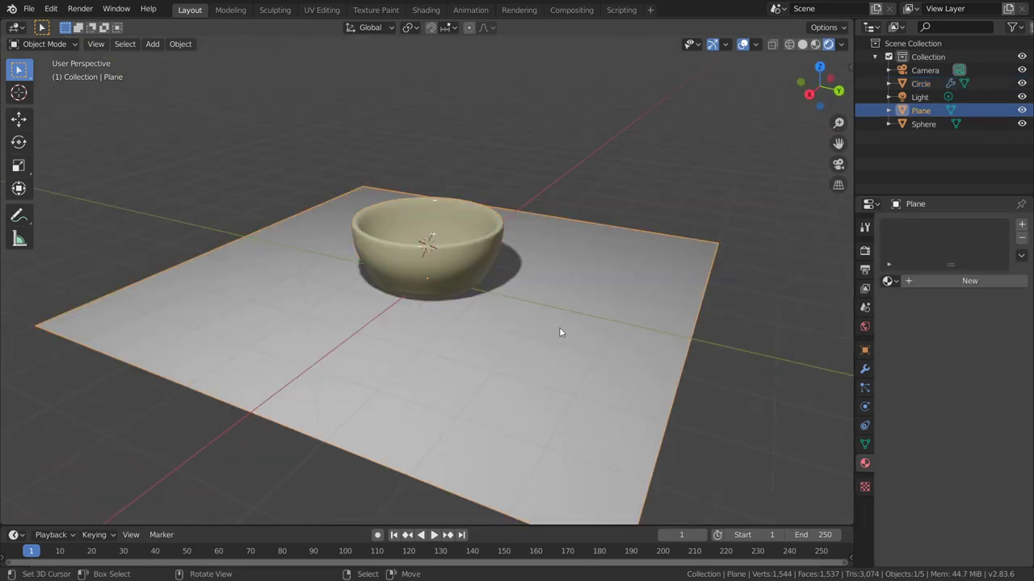
# Give the plane a new material with a red base colour
pyautogui.click(922, 284)
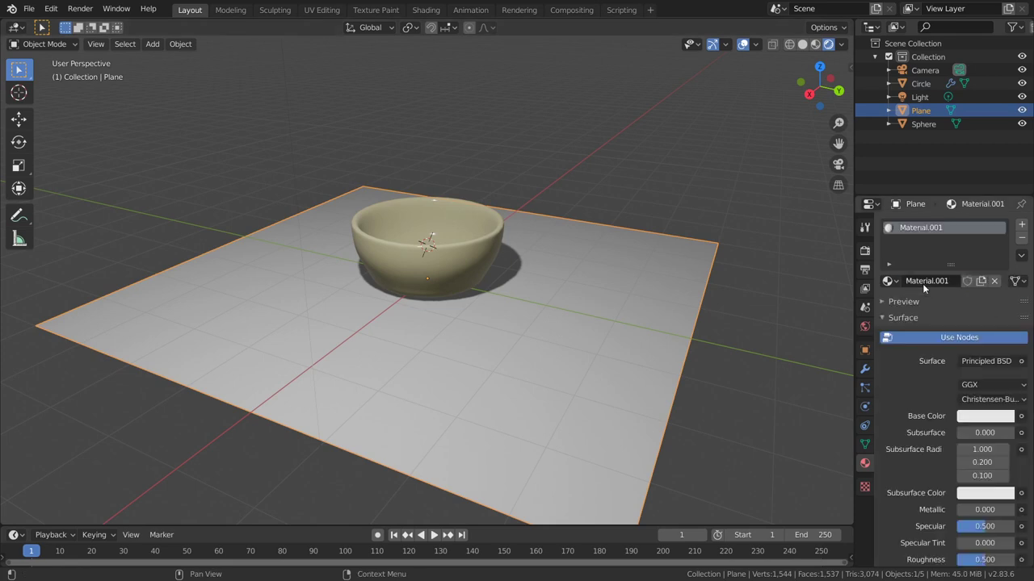
pyautogui.click(966, 416)
pyautogui.moveTo(958, 293)
pyautogui.mouseDown()
pyautogui.moveTo(947, 316)
pyautogui.moveTo(961, 308)
pyautogui.moveTo(941, 314)
pyautogui.mouseUp()
pyautogui.scroll(-3, 558, 348)
pyautogui.moveTo(510, 333); pyautogui.dragTo(477, 106, button='middle')
# Move the sphere 1.6647 m down along Z, then reselect the plane
pyautogui.click(453, 78)
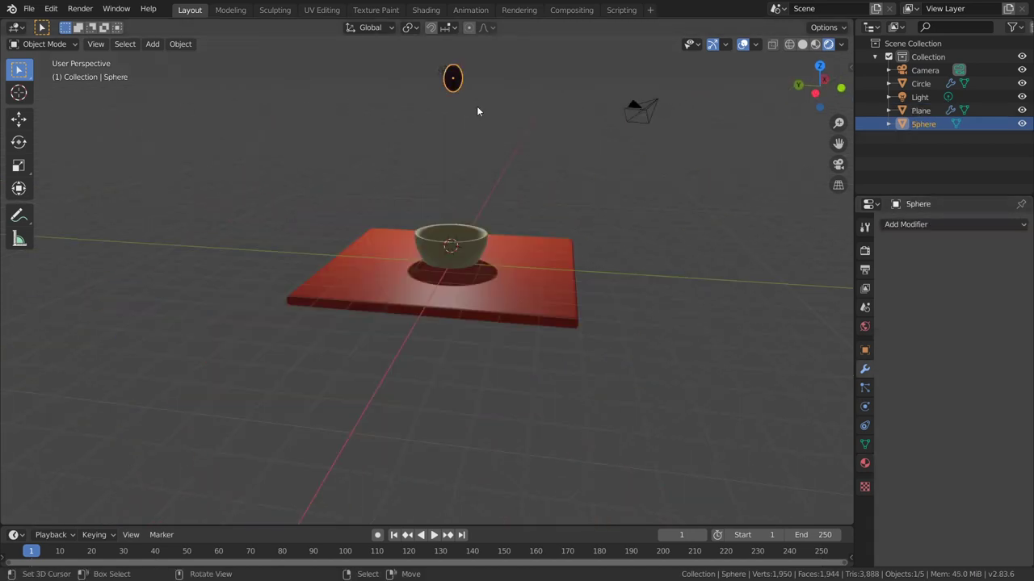
pyautogui.scroll(-2, 456, 249)
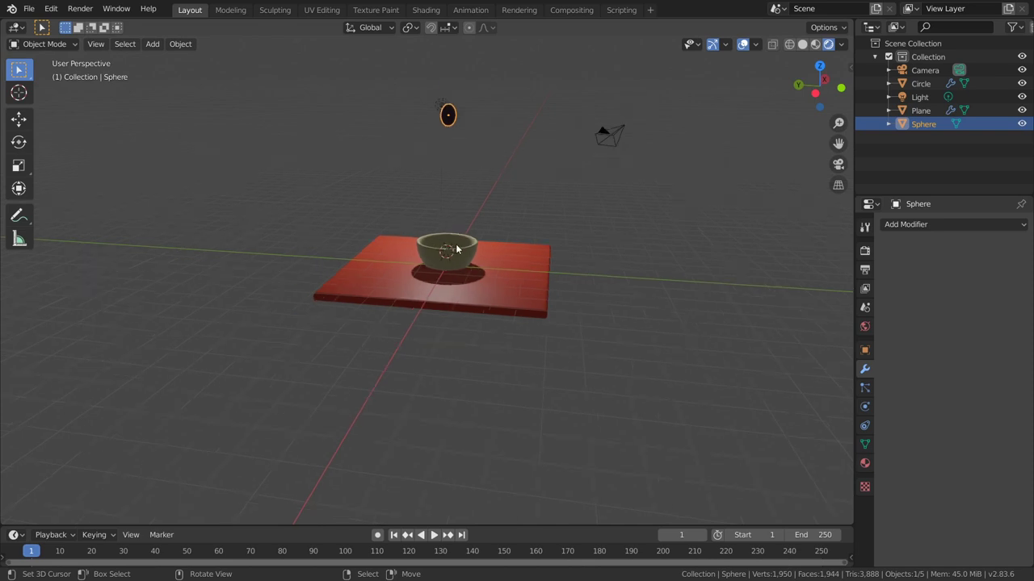
pyautogui.scroll(2, 458, 194)
pyautogui.scroll(-2, 457, 191)
pyautogui.press('g')
pyautogui.press('z')
pyautogui.click(454, 242)
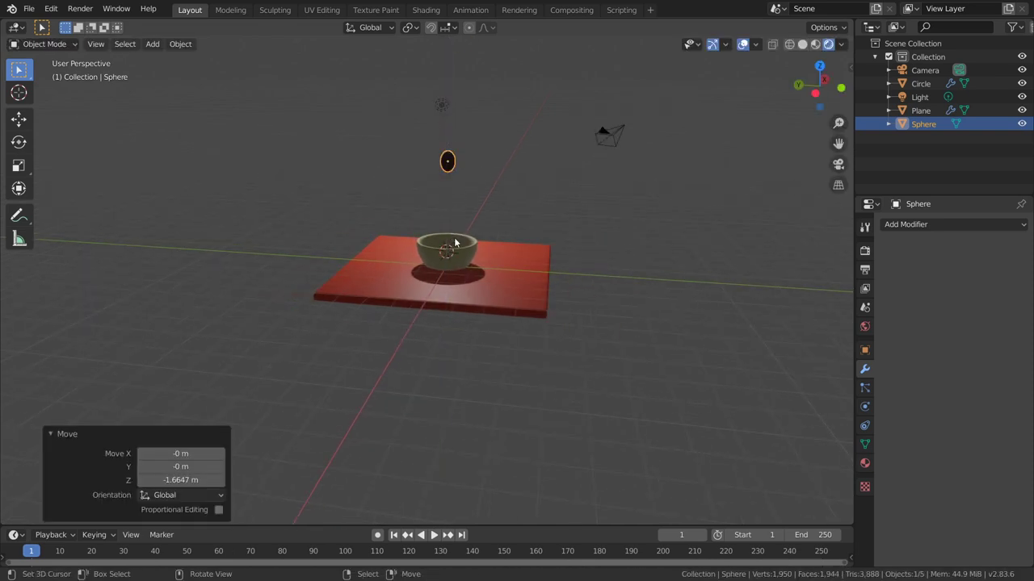
pyautogui.click(480, 300)
pyautogui.moveTo(482, 293); pyautogui.dragTo(490, 314, button='middle')
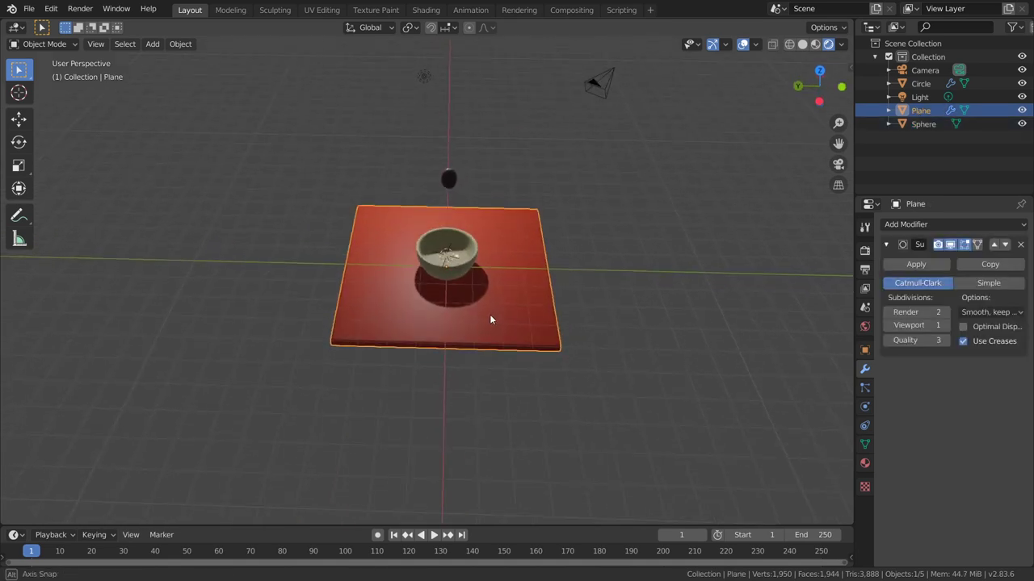
# Make the plane and the bowl passive rigid bodies
pyautogui.press('q')
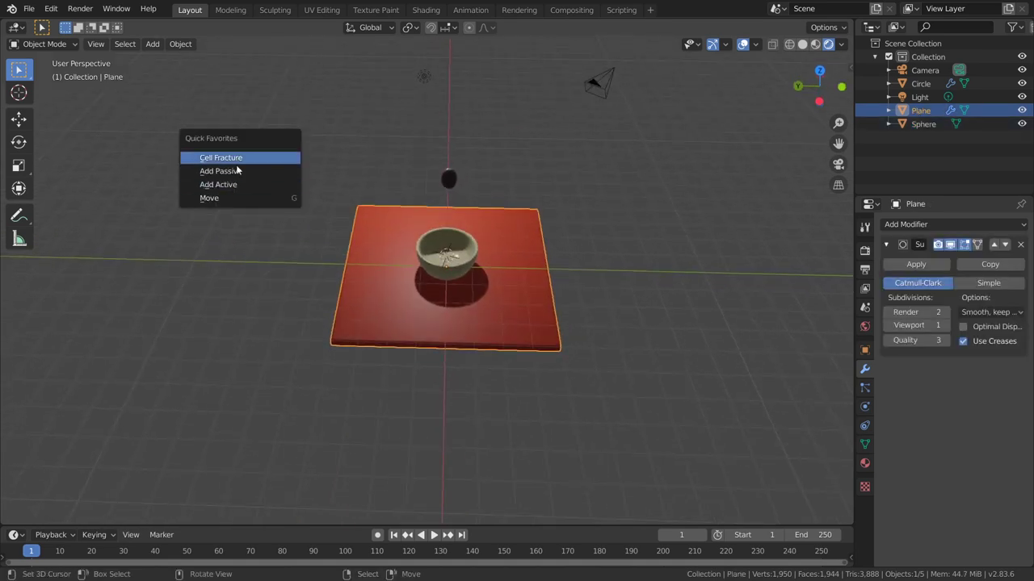
pyautogui.click(180, 44)
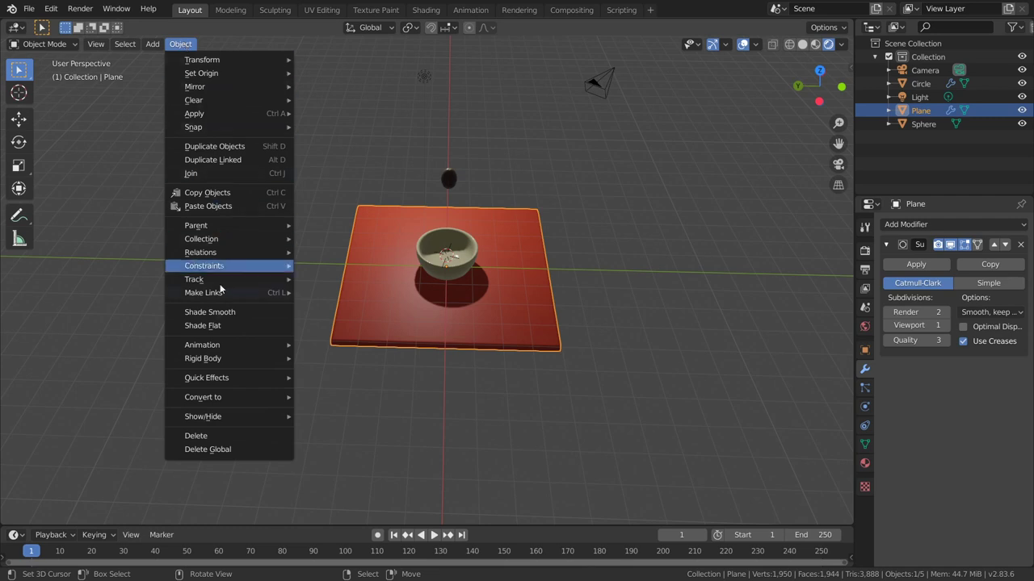
pyautogui.moveTo(203, 359)
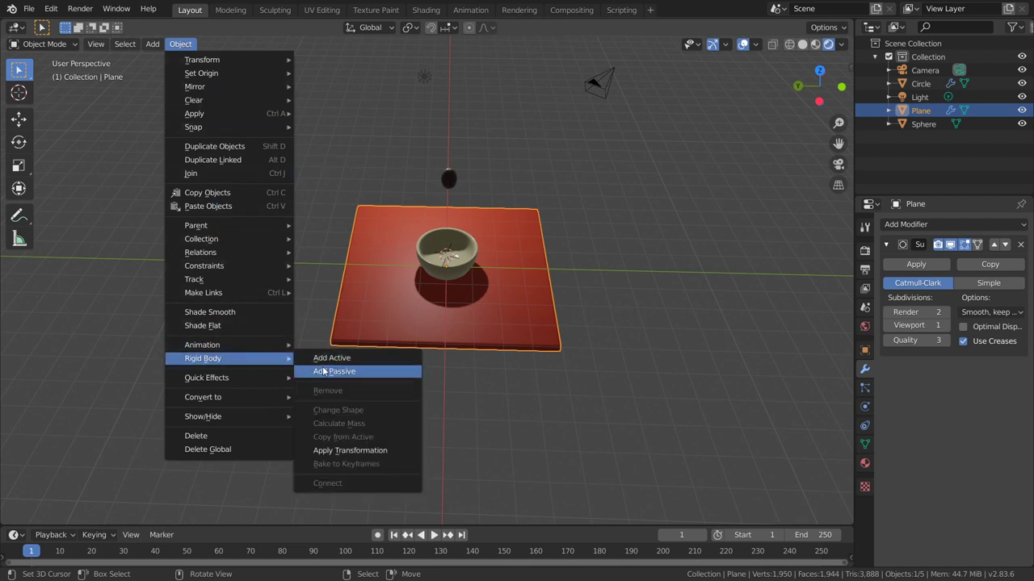
pyautogui.click(325, 372)
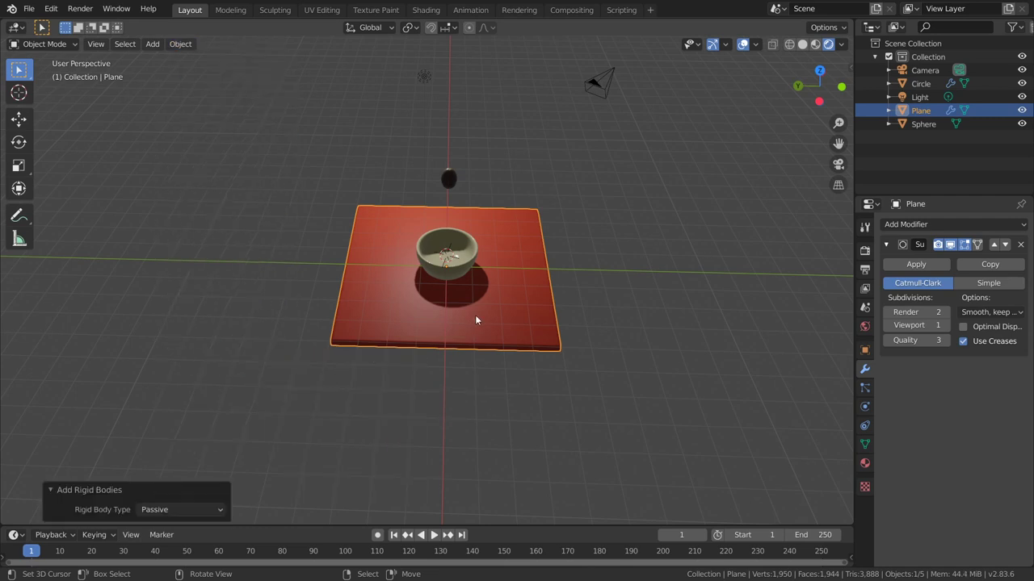
pyautogui.click(428, 249)
pyautogui.click(180, 44)
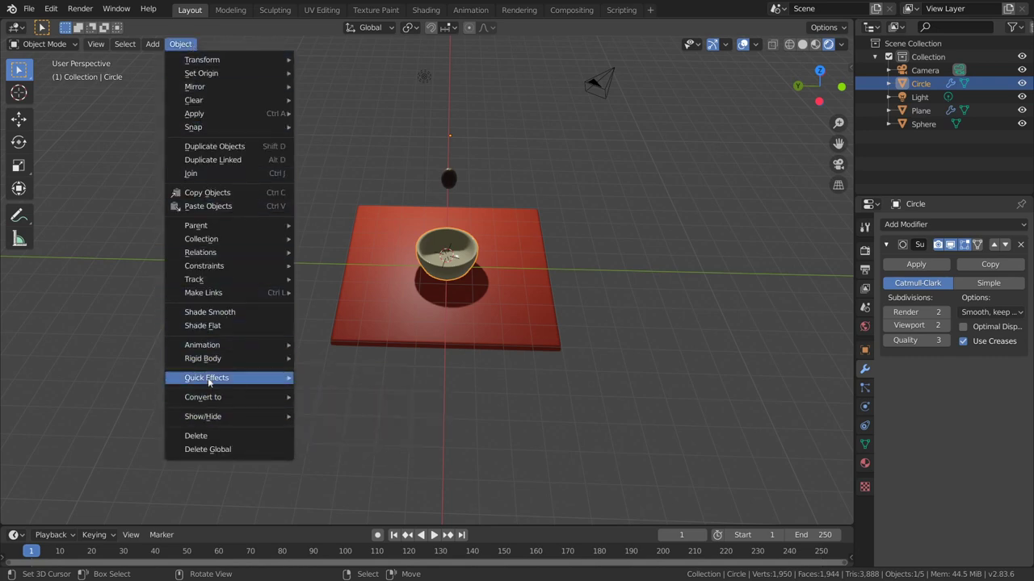
pyautogui.moveTo(203, 358)
pyautogui.click(319, 373)
# Make the grape sphere an active rigid body with Sphere collision shape
pyautogui.click(454, 179)
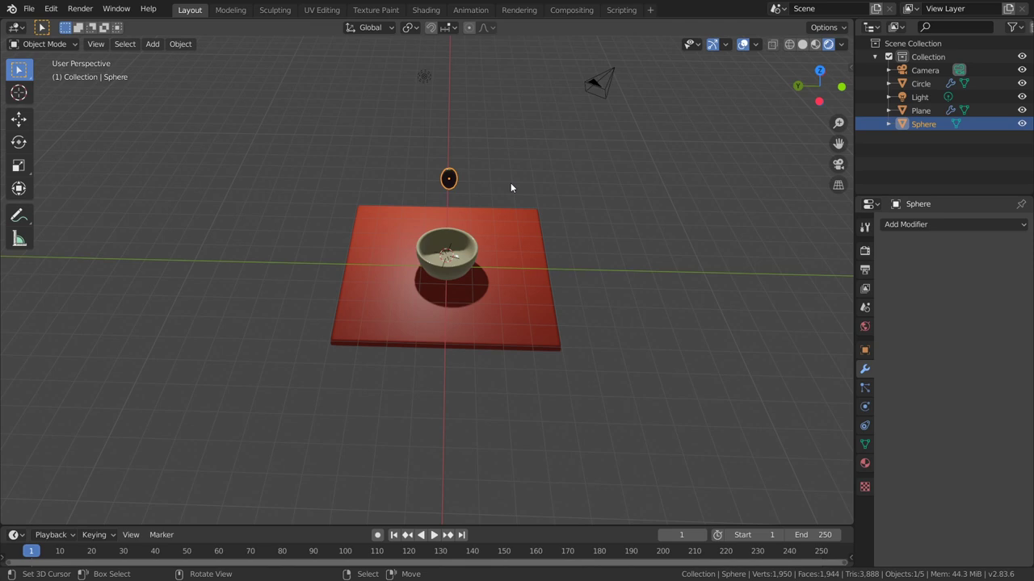
pyautogui.click(180, 43)
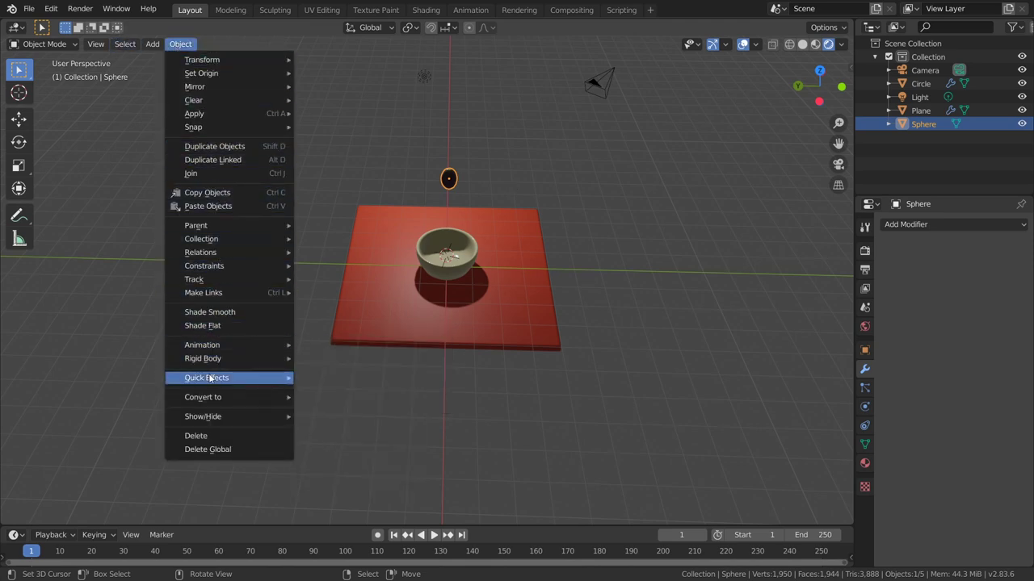
pyautogui.moveTo(202, 358)
pyautogui.click(327, 358)
pyautogui.moveTo(335, 353)
pyautogui.mouseDown(button='middle')
pyautogui.moveTo(548, 294)
pyautogui.moveTo(462, 120)
pyautogui.mouseUp(button='middle')
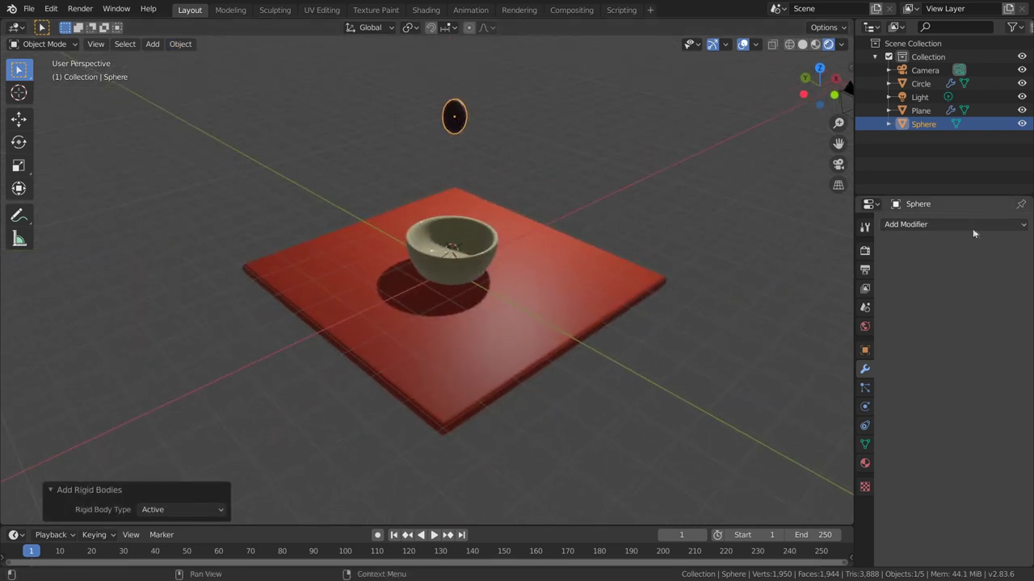
pyautogui.click(864, 406)
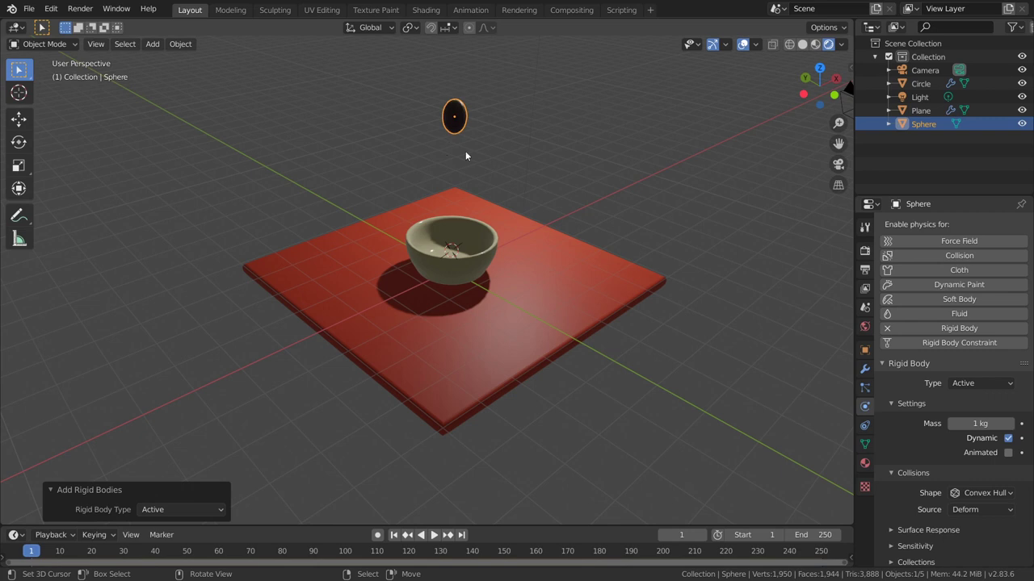
pyautogui.scroll(-1, 914, 391)
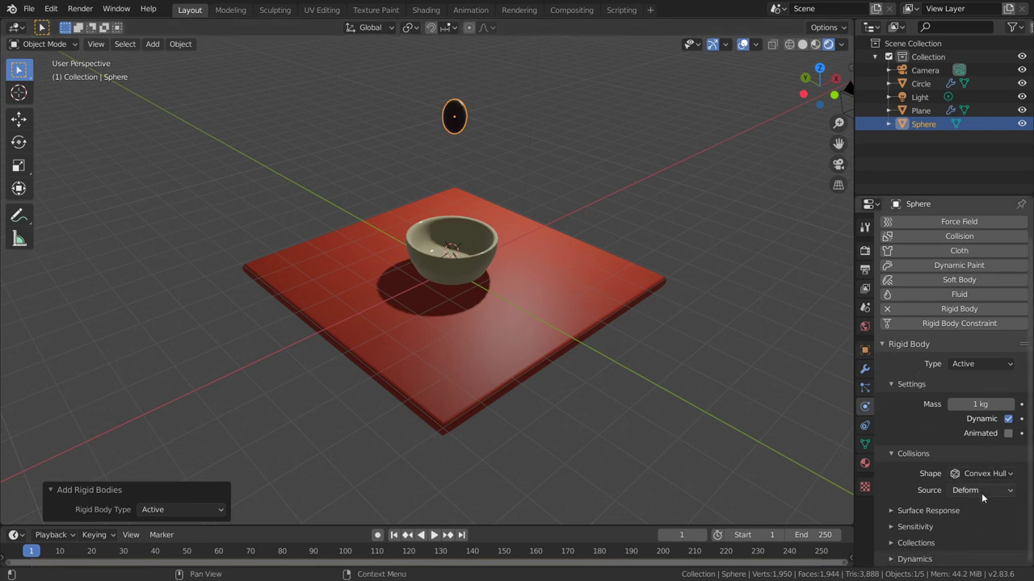
pyautogui.click(966, 475)
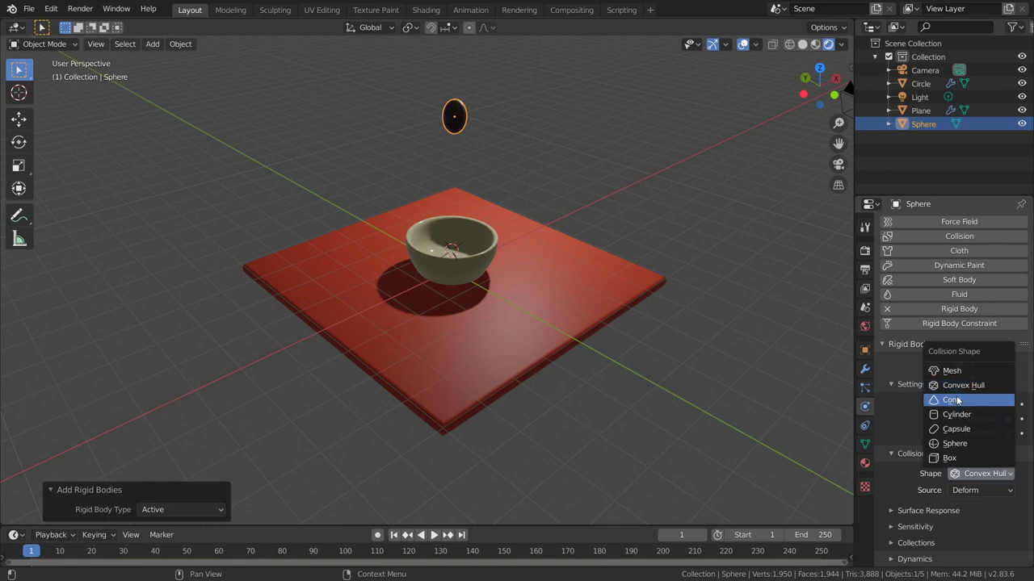
pyautogui.click(954, 443)
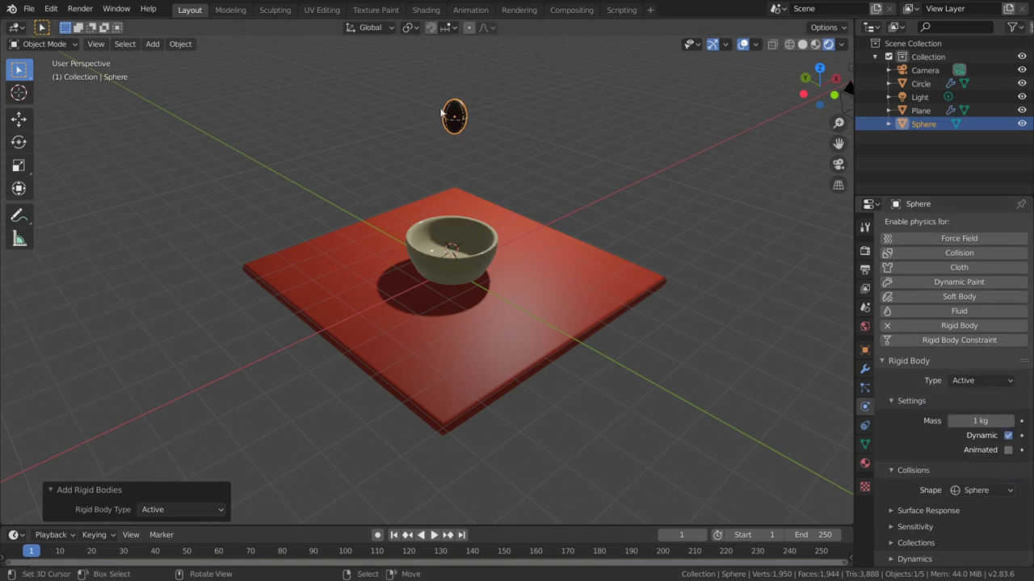
# Try Box collision on the grape, revert to Sphere, and duplicate it above the bowl
pyautogui.scroll(-1, 478, 139)
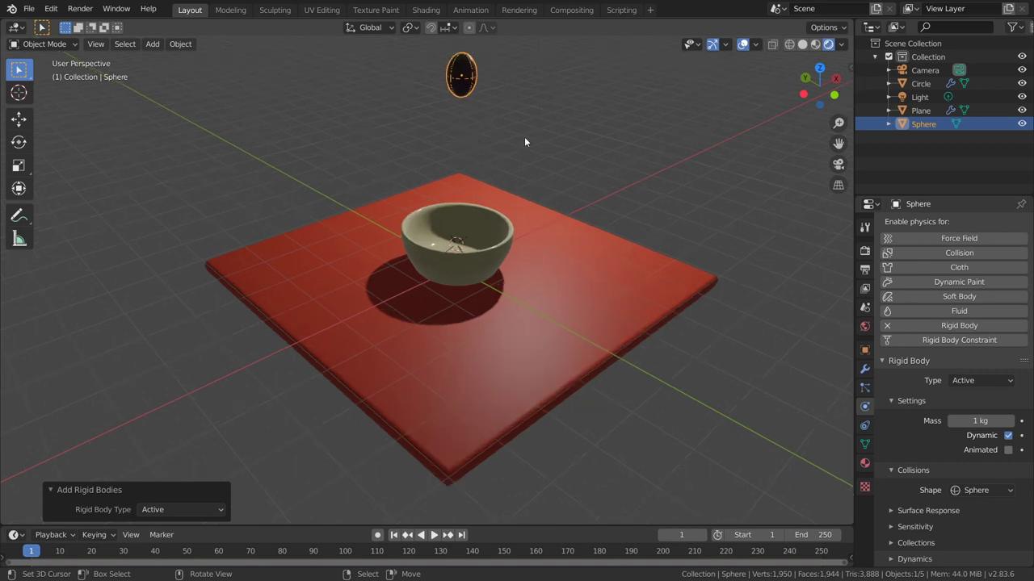
pyautogui.moveTo(536, 140); pyautogui.dragTo(489, 212, button='middle')
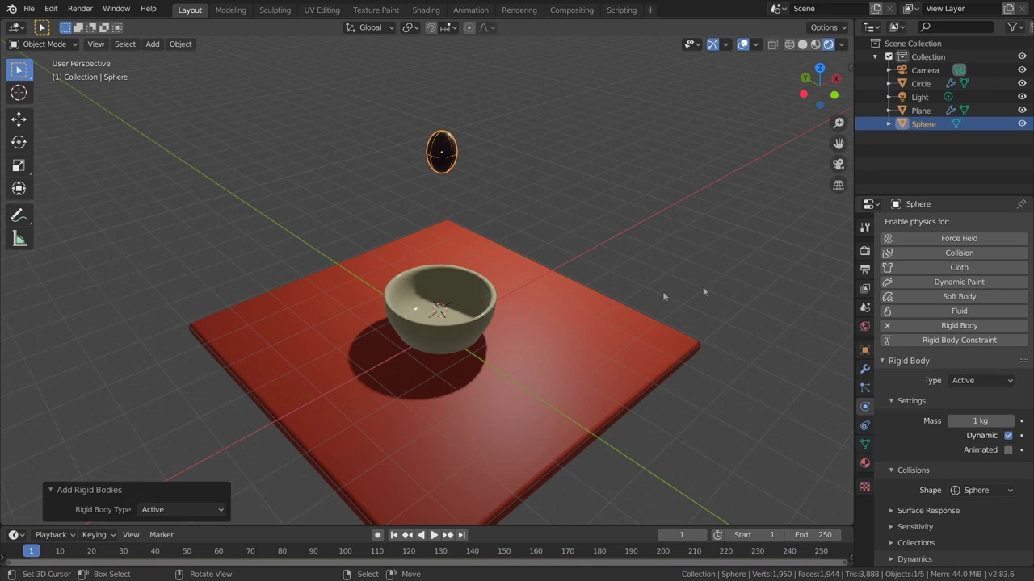
pyautogui.click(981, 381)
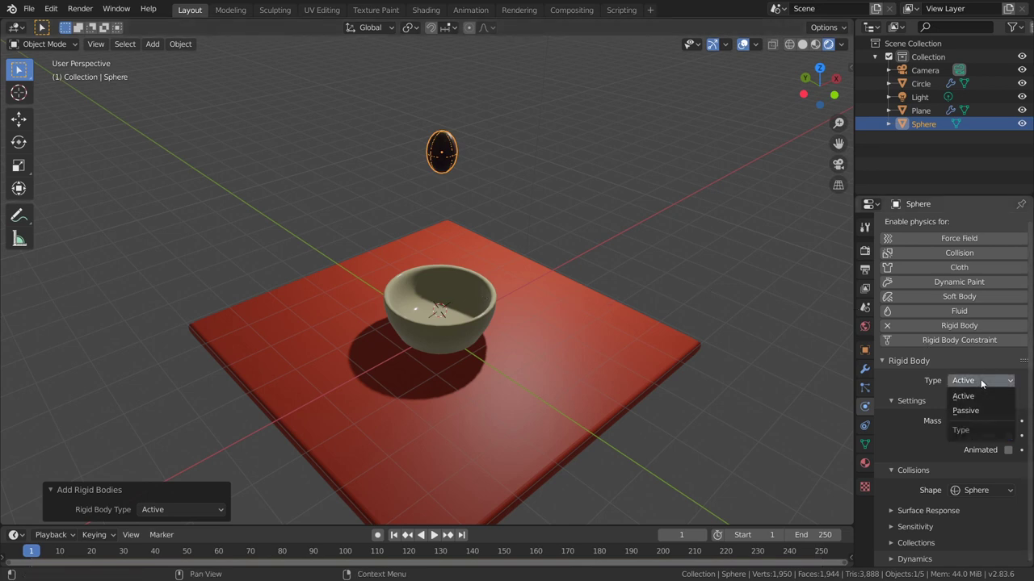
pyautogui.click(980, 490)
pyautogui.click(969, 475)
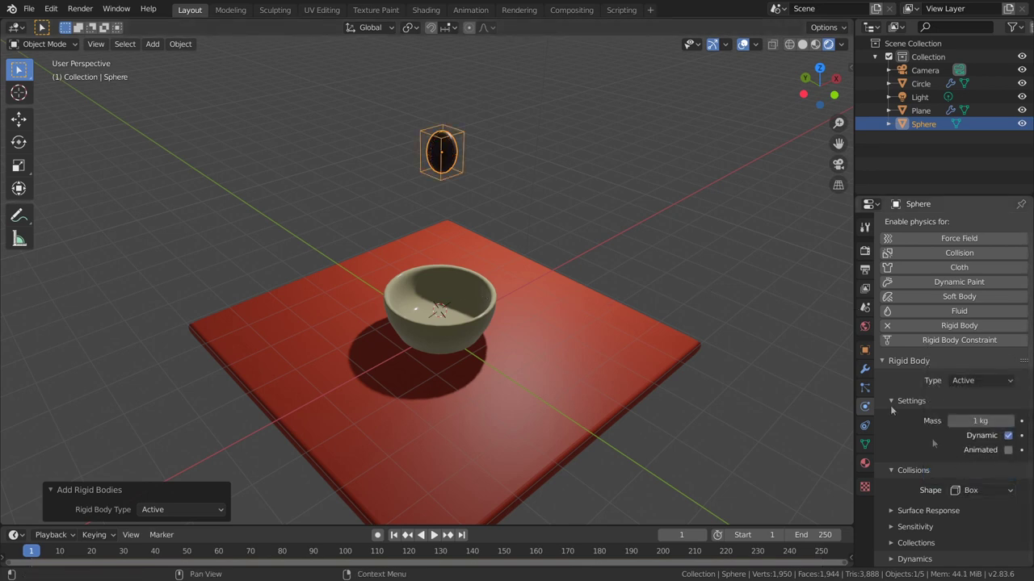
pyautogui.scroll(5, 452, 152)
pyautogui.moveTo(452, 152)
pyautogui.mouseDown(button='middle')
pyautogui.moveTo(482, 298)
pyautogui.moveTo(441, 346)
pyautogui.mouseUp(button='middle')
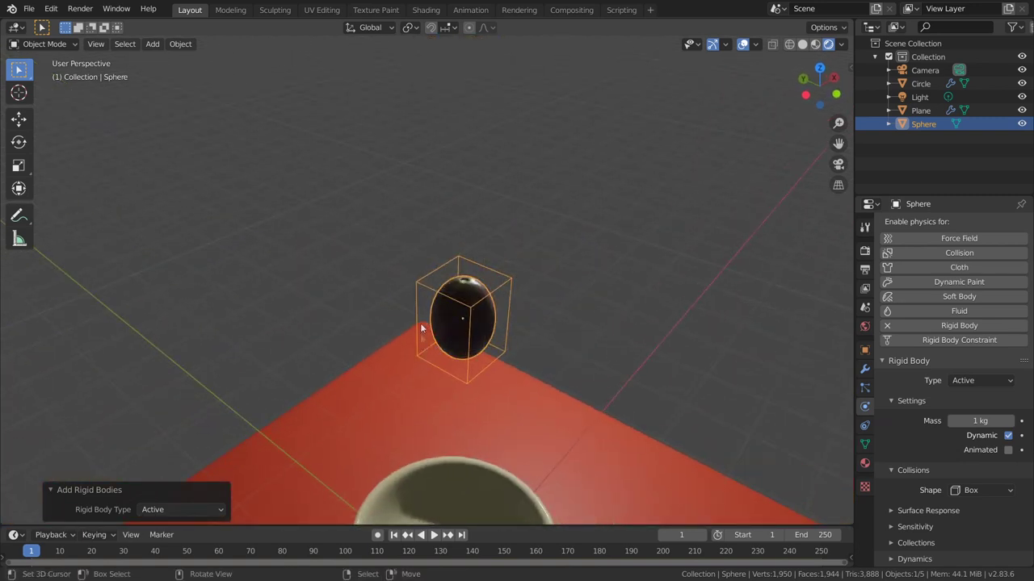
pyautogui.click(980, 490)
pyautogui.click(961, 461)
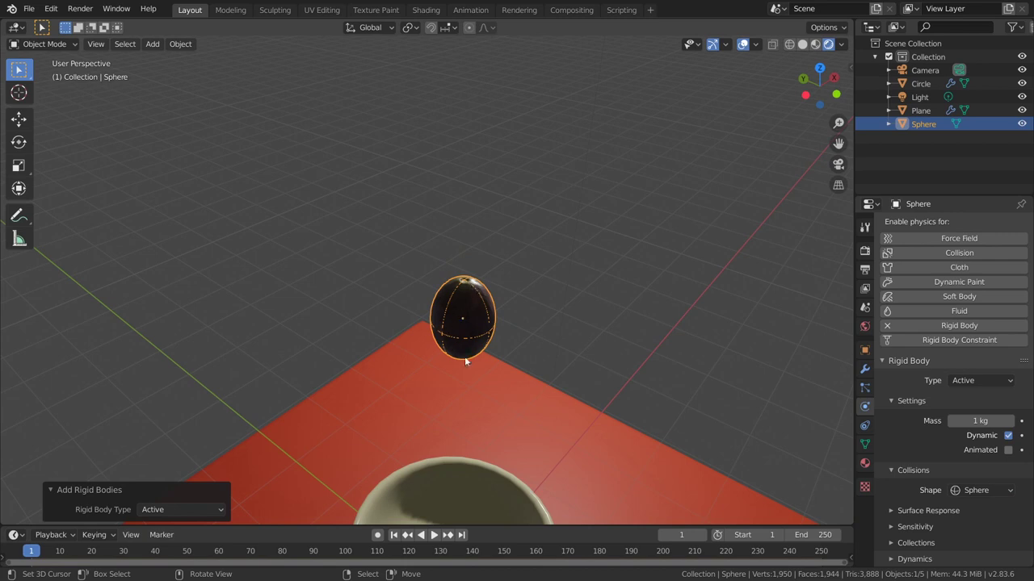
pyautogui.hotkey('shift', 'd')
pyautogui.click(477, 220)
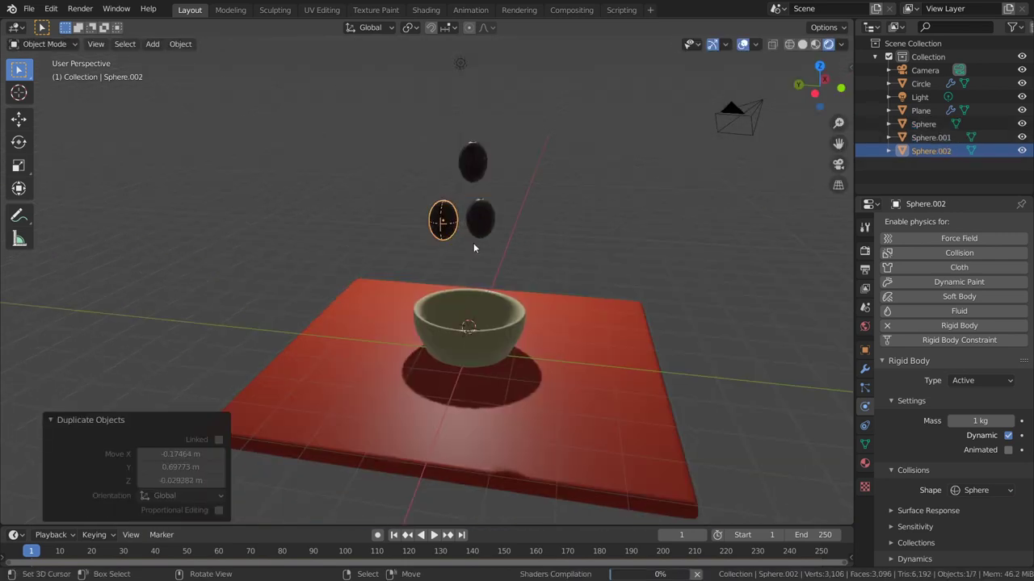
# Duplicate another grape and run the simulation, stopping once grapes fill the bowl
pyautogui.hotkey('shift', 'd')
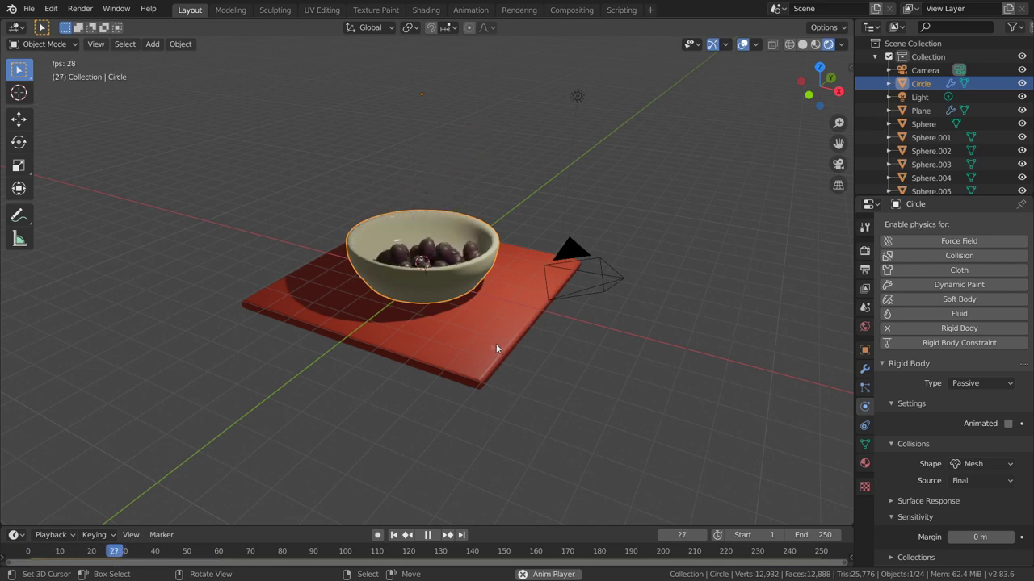
pyautogui.moveTo(474, 327); pyautogui.dragTo(486, 374, button='middle')
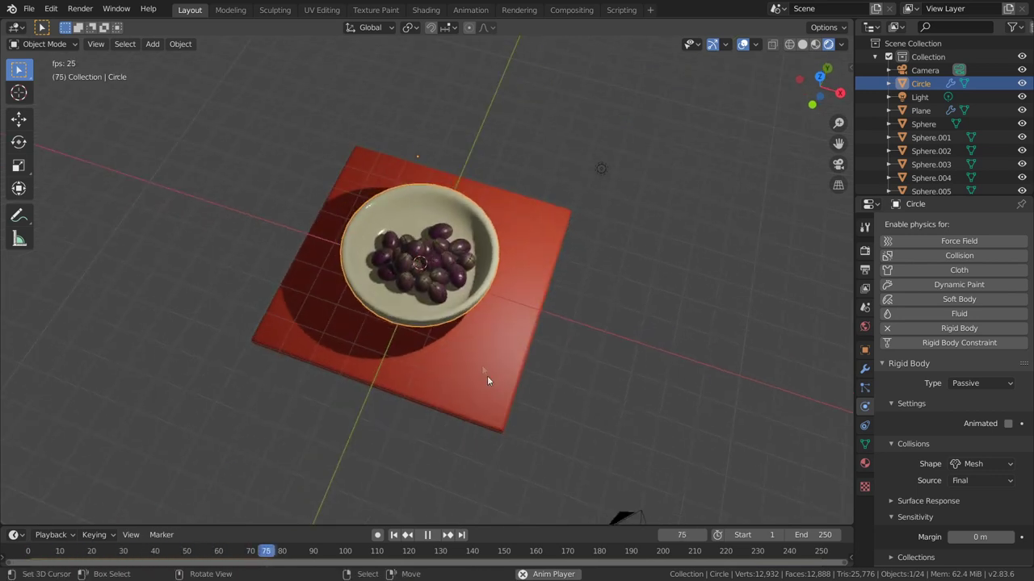
pyautogui.press('space')
pyautogui.scroll(2, 455, 300)
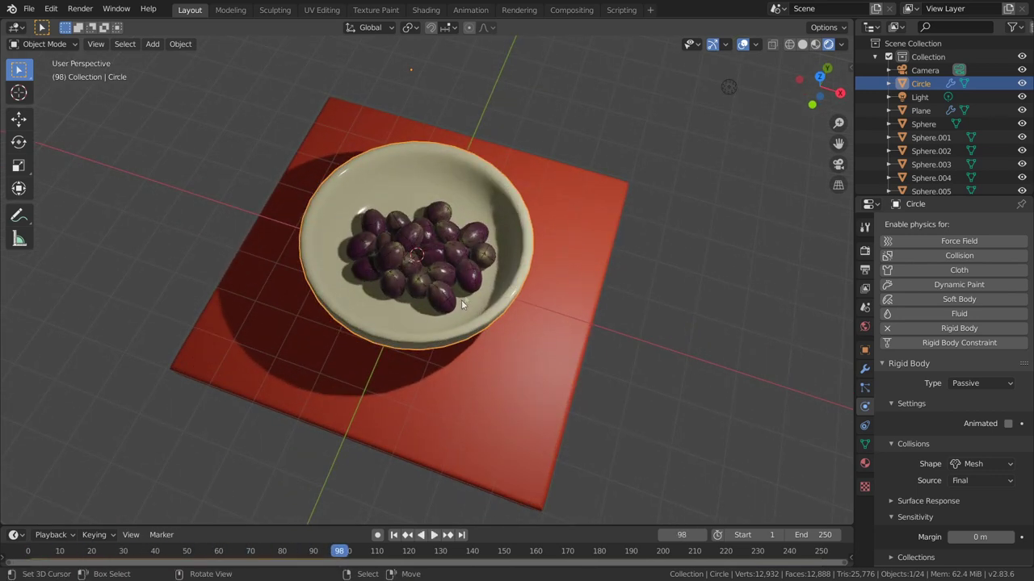
pyautogui.moveTo(455, 295); pyautogui.dragTo(441, 243, button='middle')
pyautogui.scroll(-2, 440, 243)
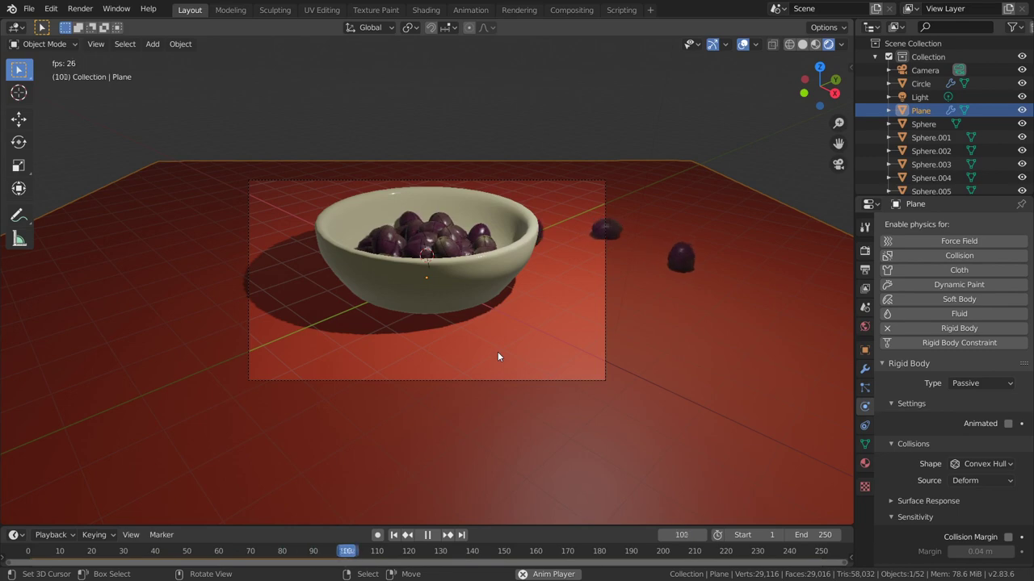
pyautogui.press('space')
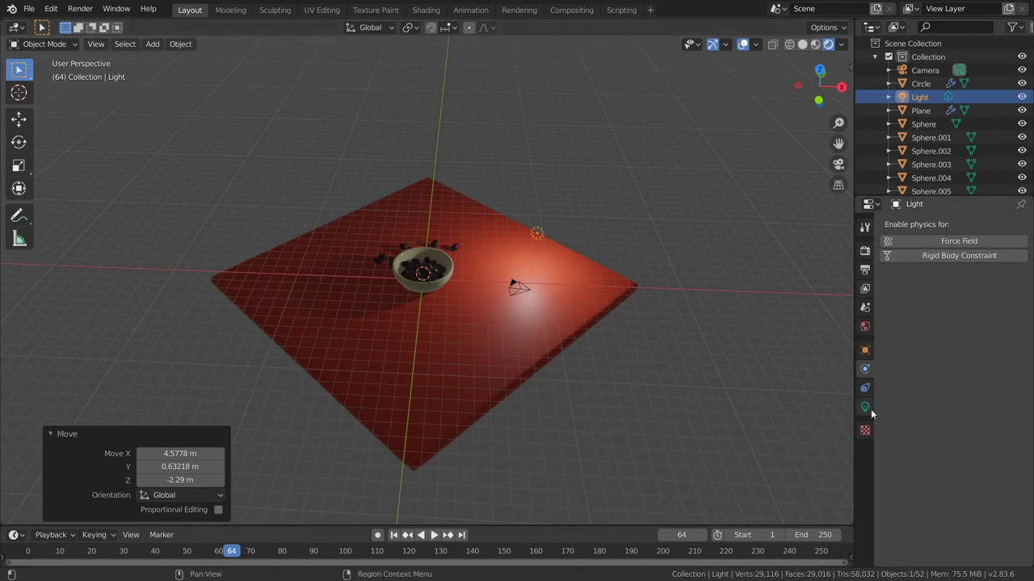
# Change the light to a Sun lamp, trying strengths of 2 and then 20
pyautogui.click(864, 407)
pyautogui.click(934, 280)
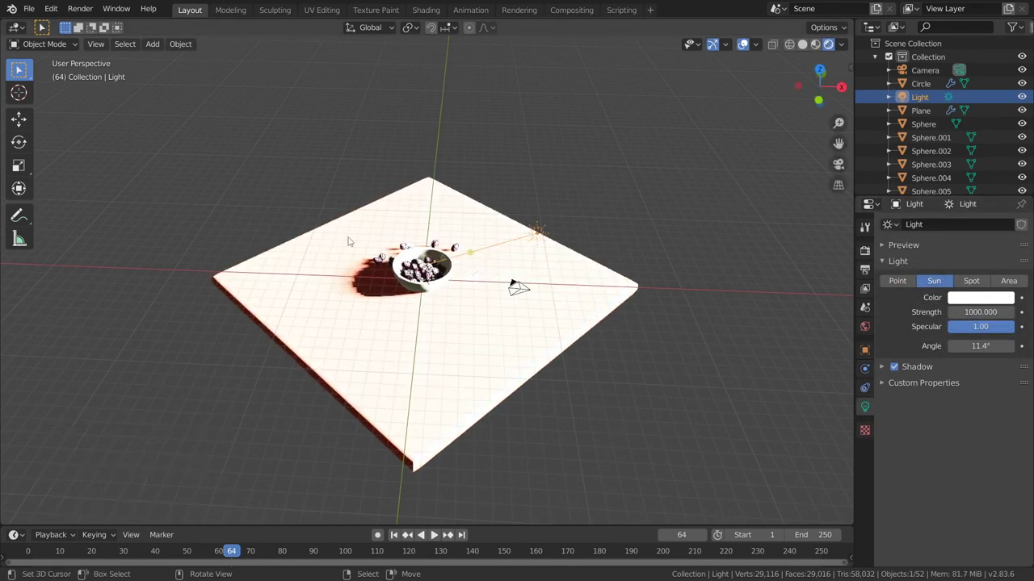
pyautogui.click(993, 312)
pyautogui.write('2')
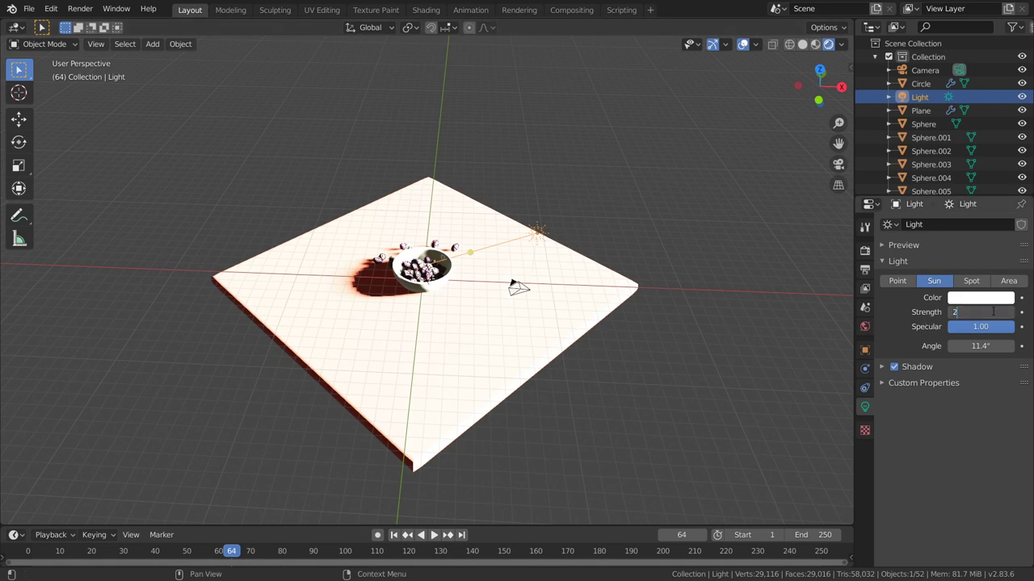
pyautogui.press('Return')
pyautogui.click(993, 312)
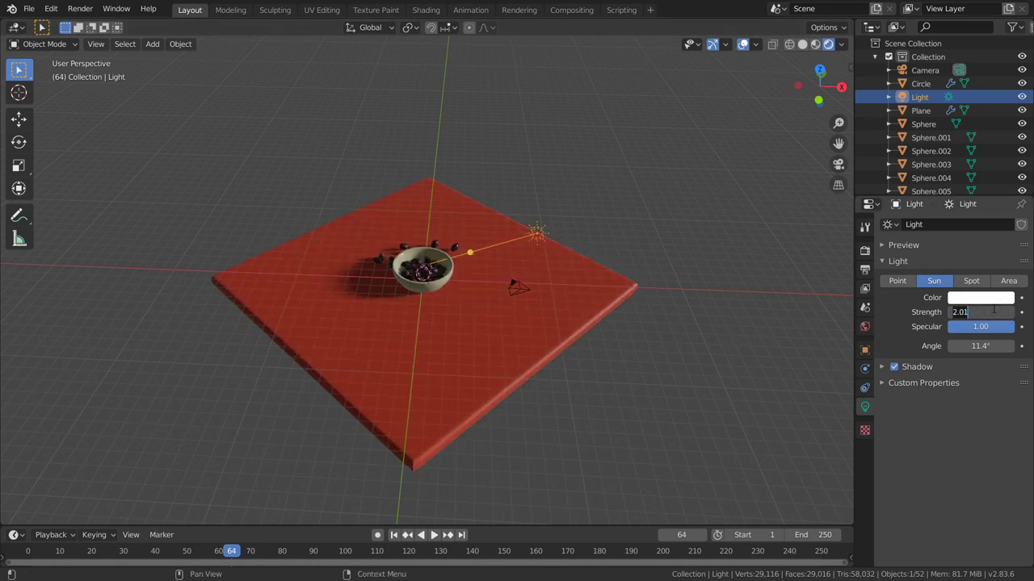
pyautogui.write('20')
pyautogui.press('Return')
# Tint the sun a warm peach (FFC6B5) and settle its strength at 15
pyautogui.press('KP_0')
pyautogui.click(980, 298)
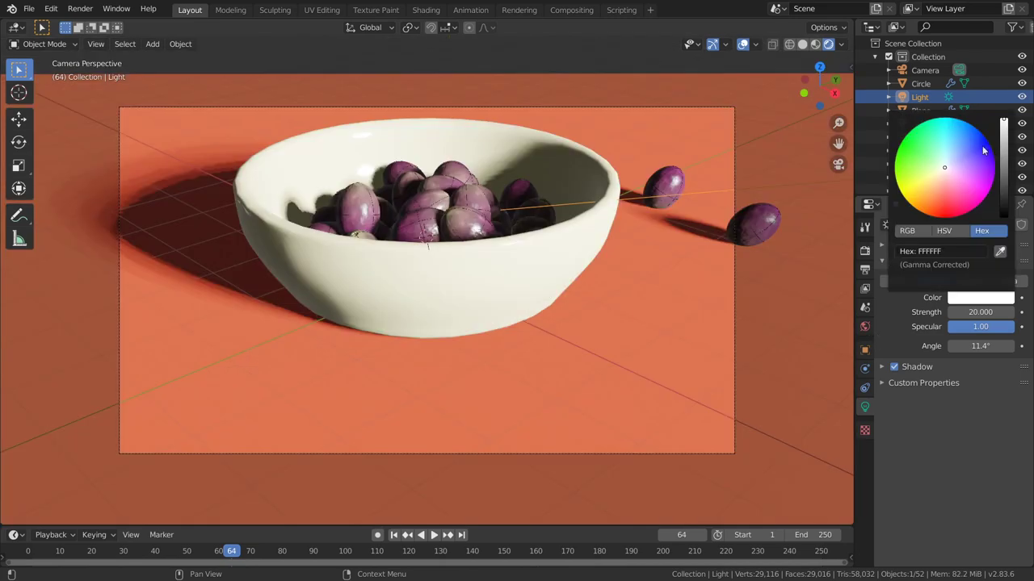
pyautogui.moveTo(941, 177); pyautogui.dragTo(937, 182)
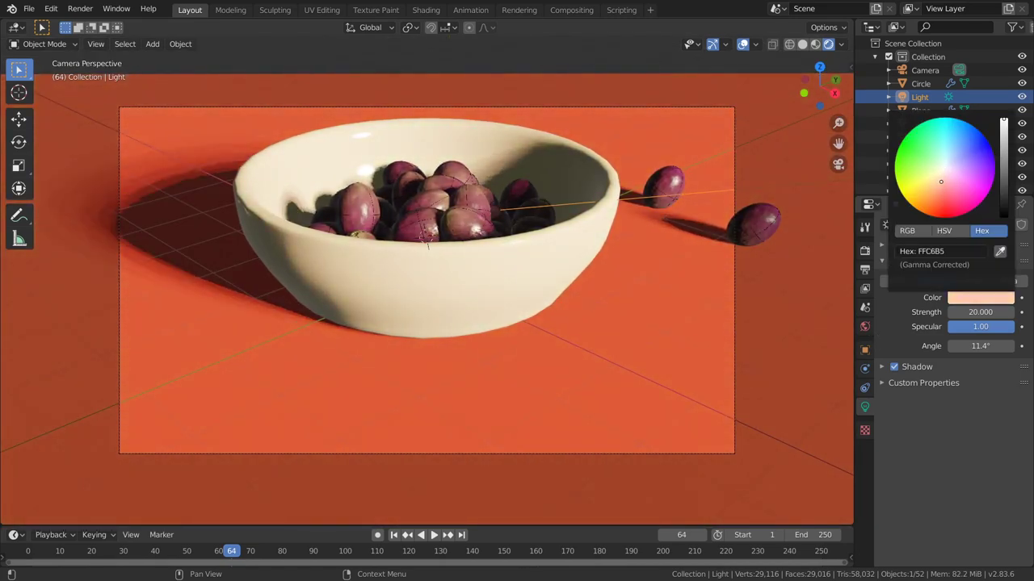
pyautogui.moveTo(980, 312); pyautogui.dragTo(969, 312)
pyautogui.click(969, 312)
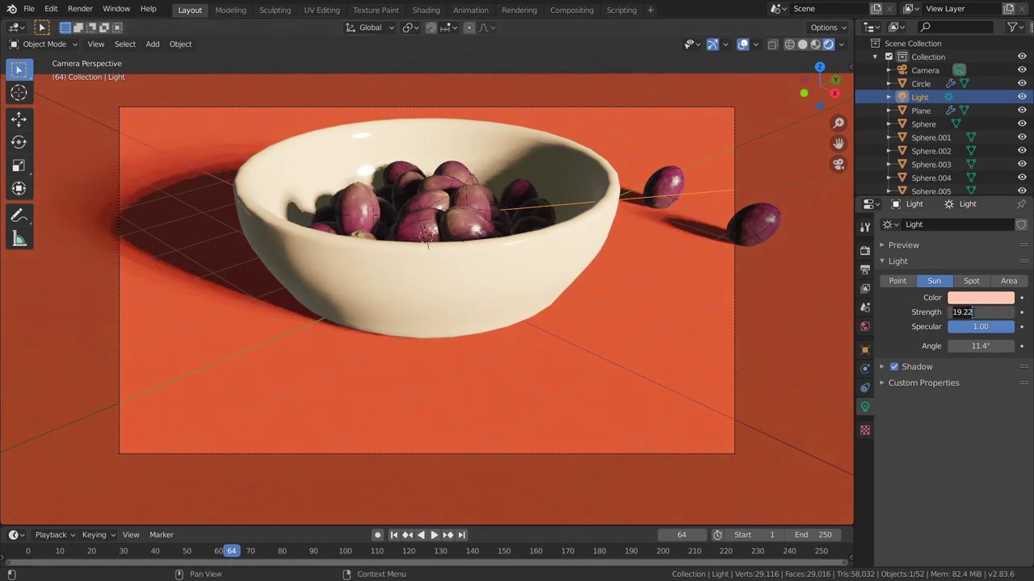
pyautogui.write('15')
pyautogui.press('Return')
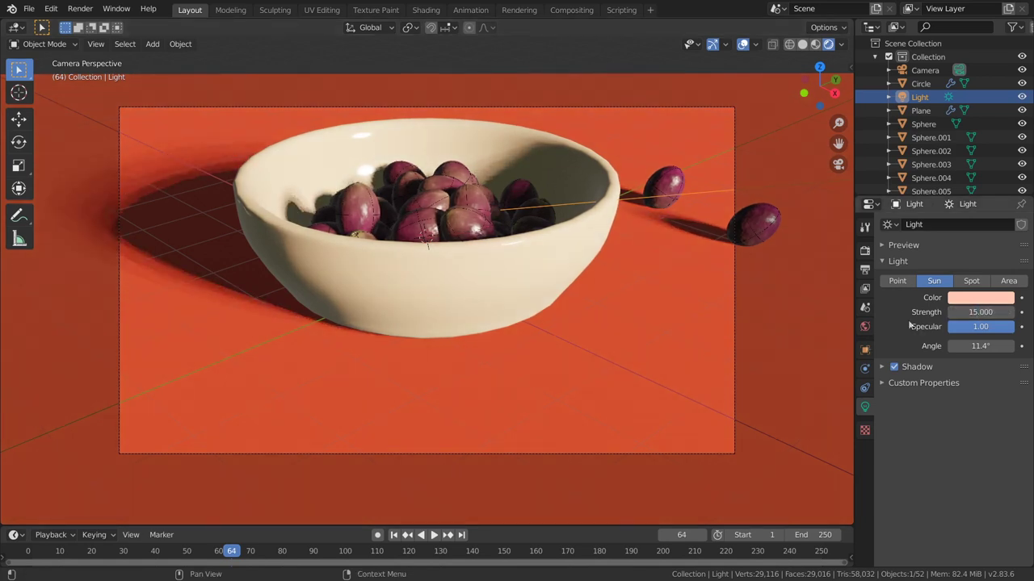
pyautogui.scroll(-1, 433, 324)
pyautogui.press('KP_0')
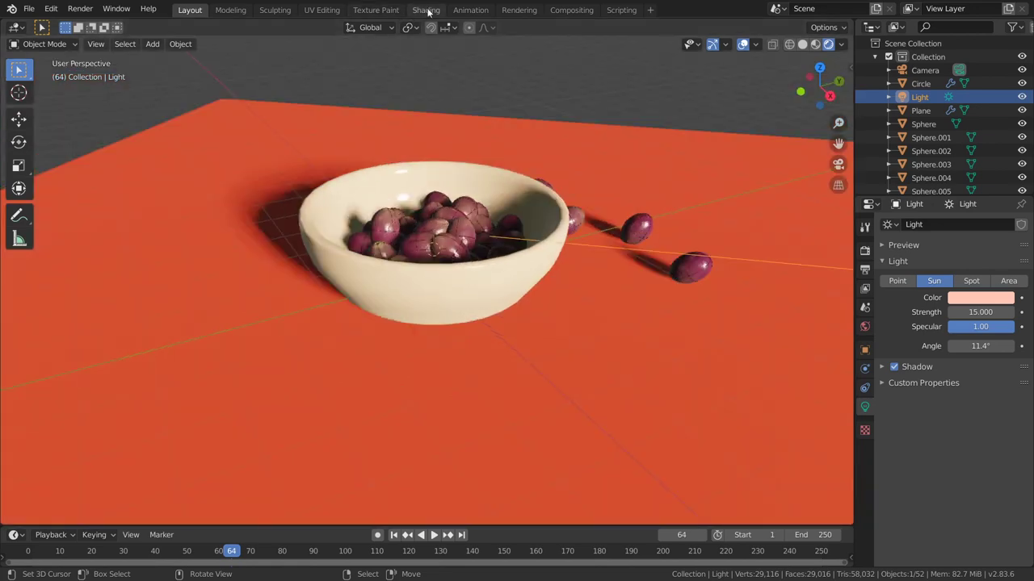
# In the Shading workspace, set the node editor to show World shader nodes
pyautogui.click(425, 10)
pyautogui.click(216, 252)
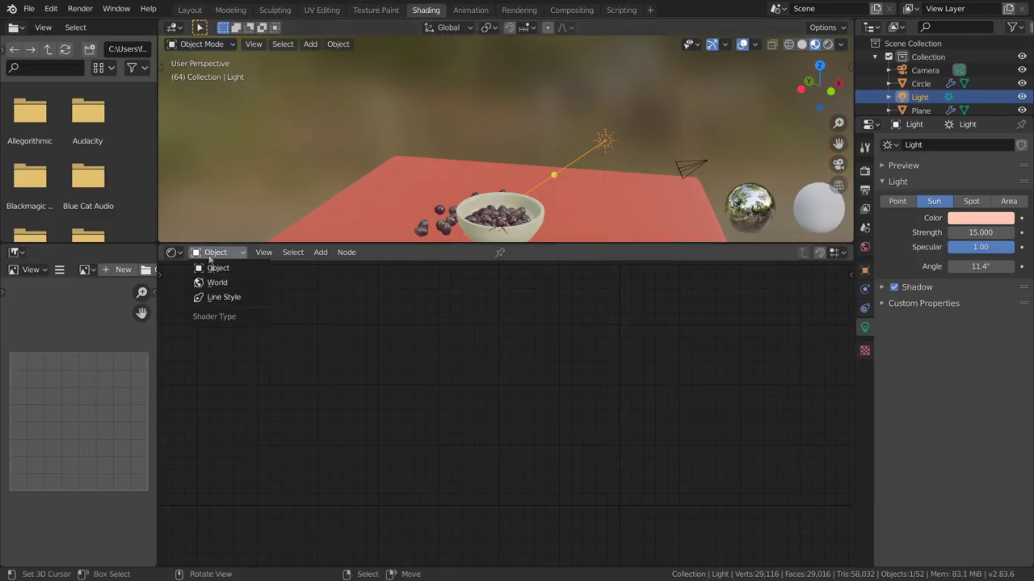
pyautogui.click(211, 284)
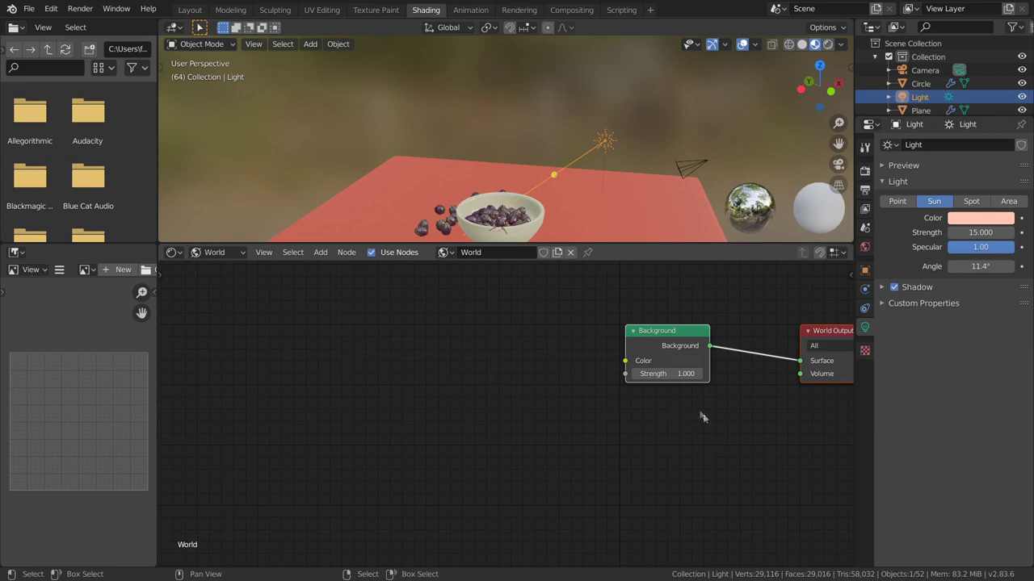
pyautogui.hotkey('shift', 'a')
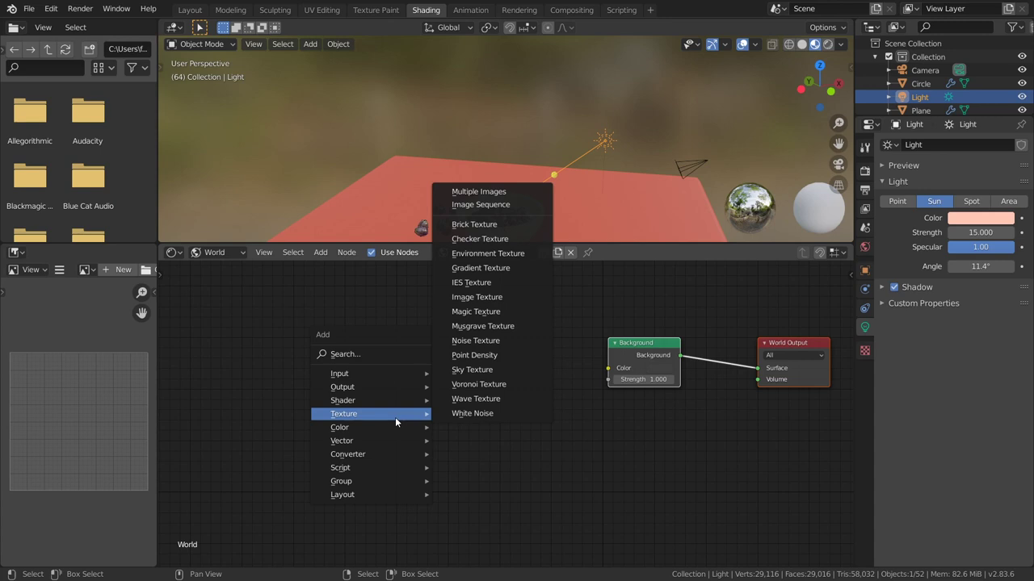
pyautogui.click(215, 253)
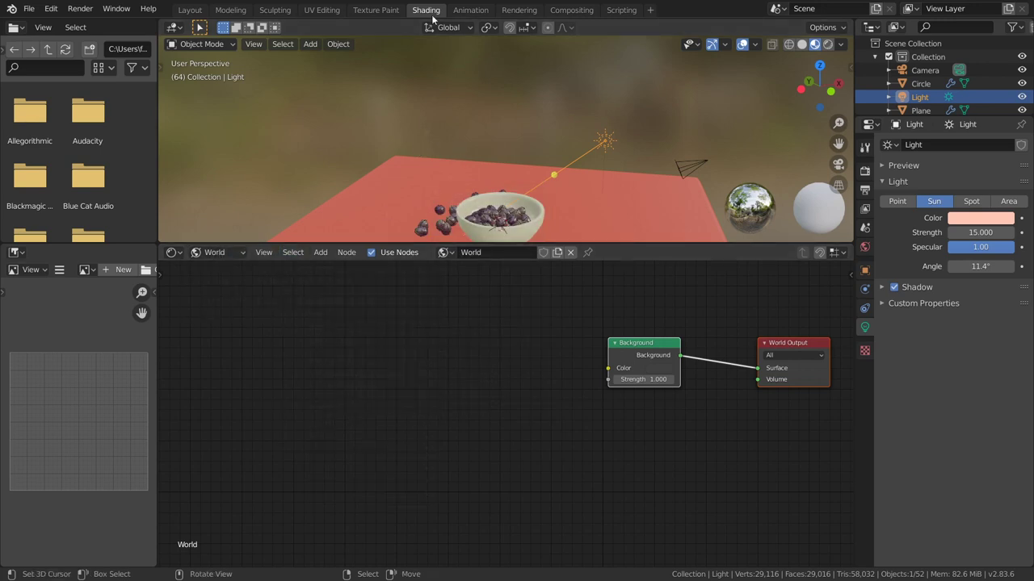
pyautogui.click(216, 252)
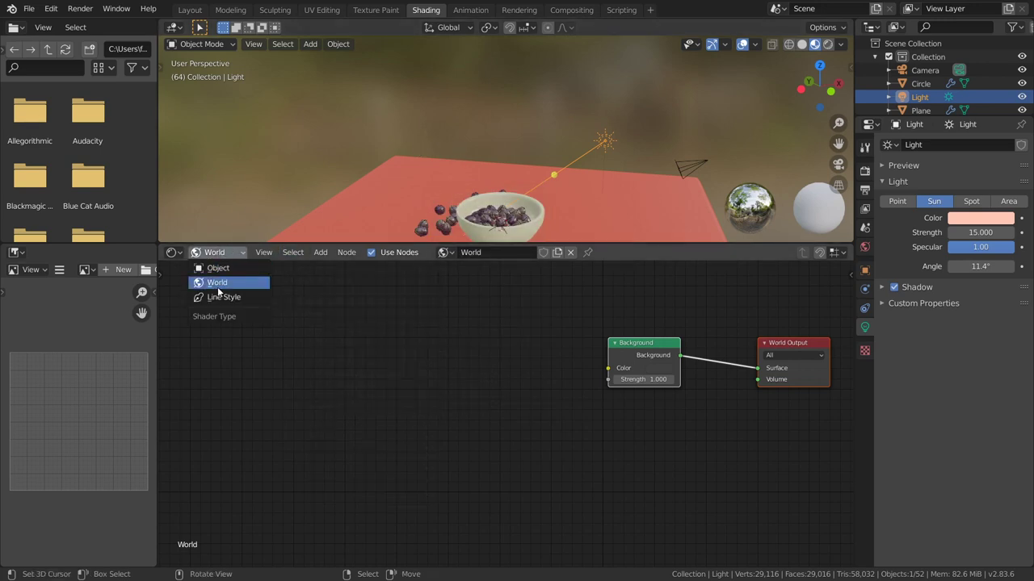
pyautogui.click(229, 281)
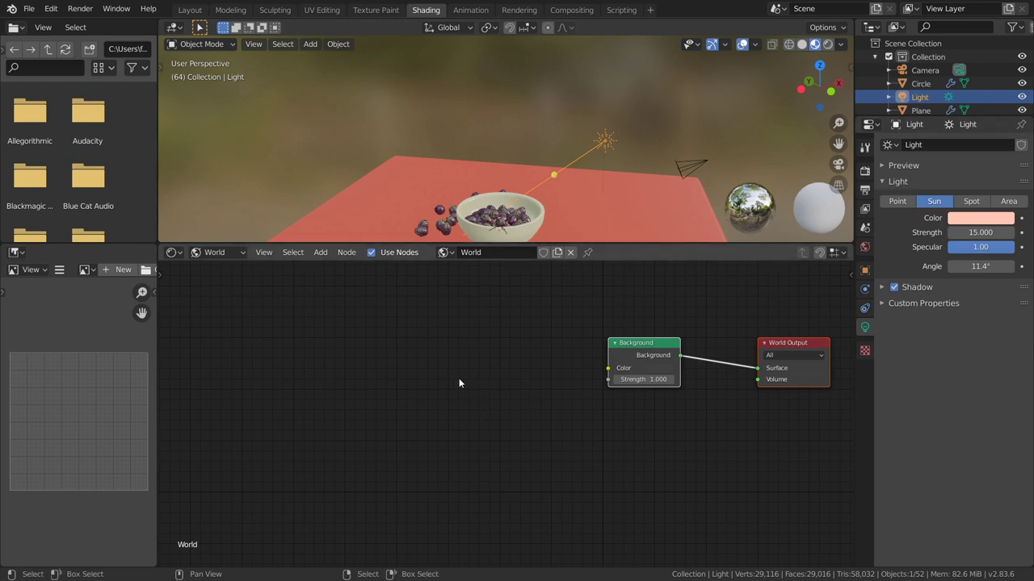
# Add an Environment Texture wired into Background and load an HDRI image
pyautogui.hotkey('shift', 'a')
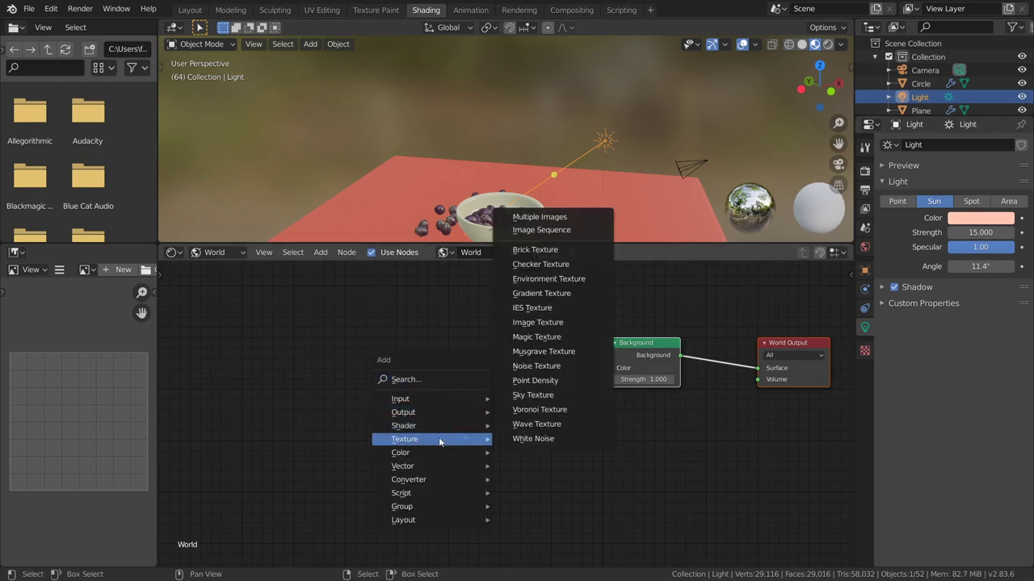
pyautogui.click(561, 279)
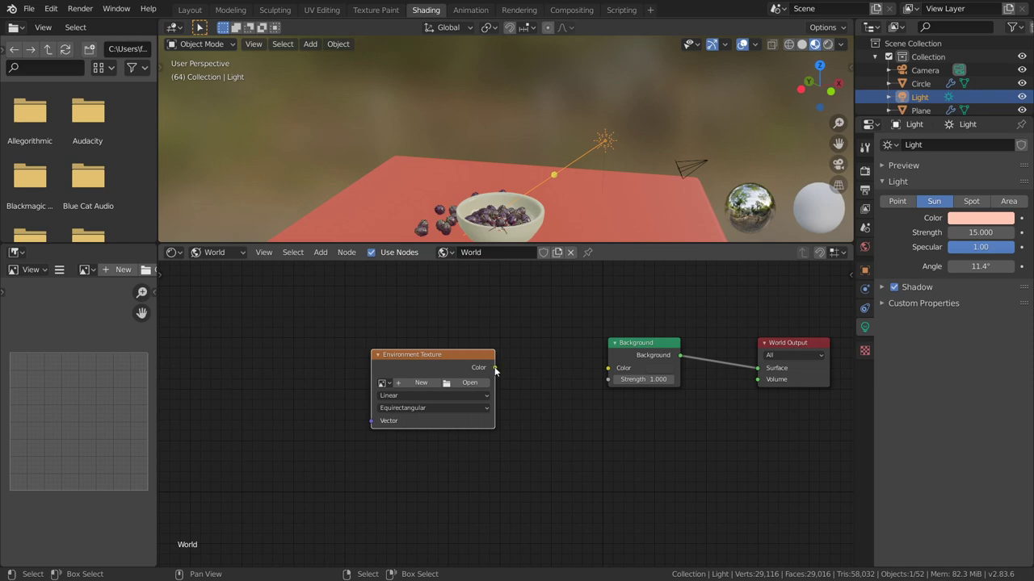
pyautogui.moveTo(495, 369); pyautogui.dragTo(608, 368)
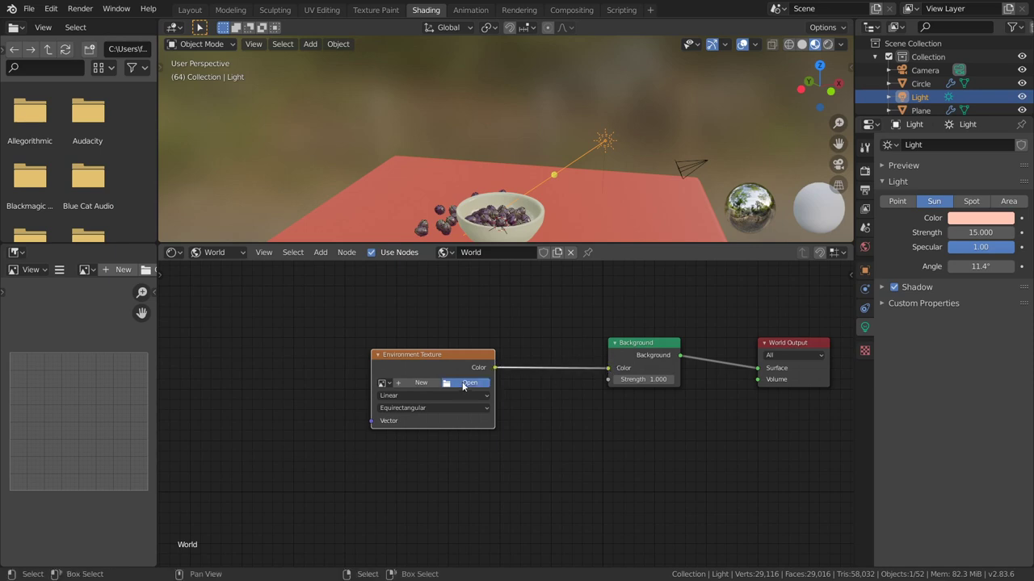
pyautogui.click(469, 383)
pyautogui.scroll(4, 439, 269)
pyautogui.scroll(2, 437, 270)
pyautogui.scroll(-5, 438, 270)
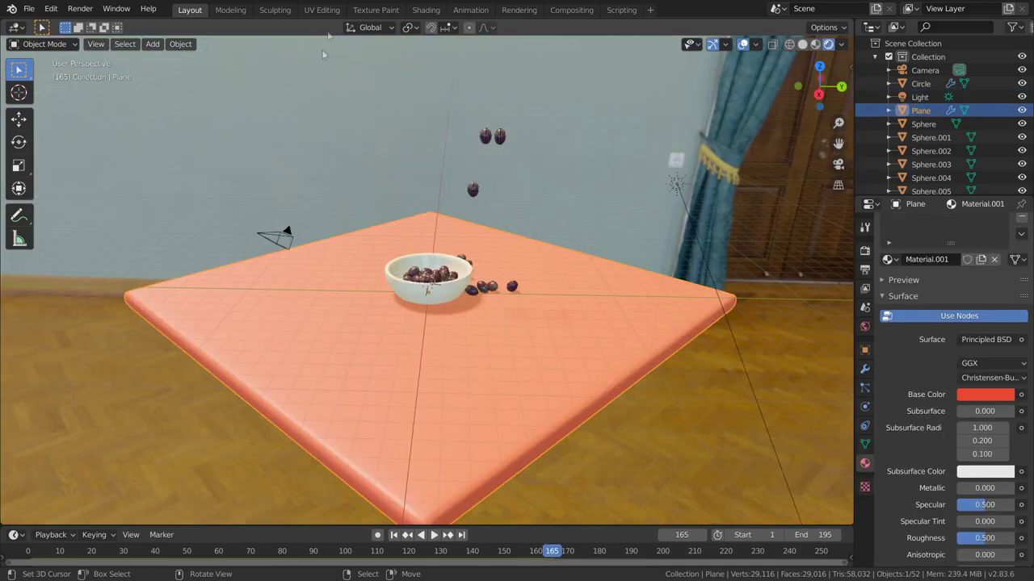
# Add a Bump node to the board material and connect its Normal to the shader's Normal
pyautogui.click(426, 10)
pyautogui.scroll(3, 516, 412)
pyautogui.scroll(2, 565, 376)
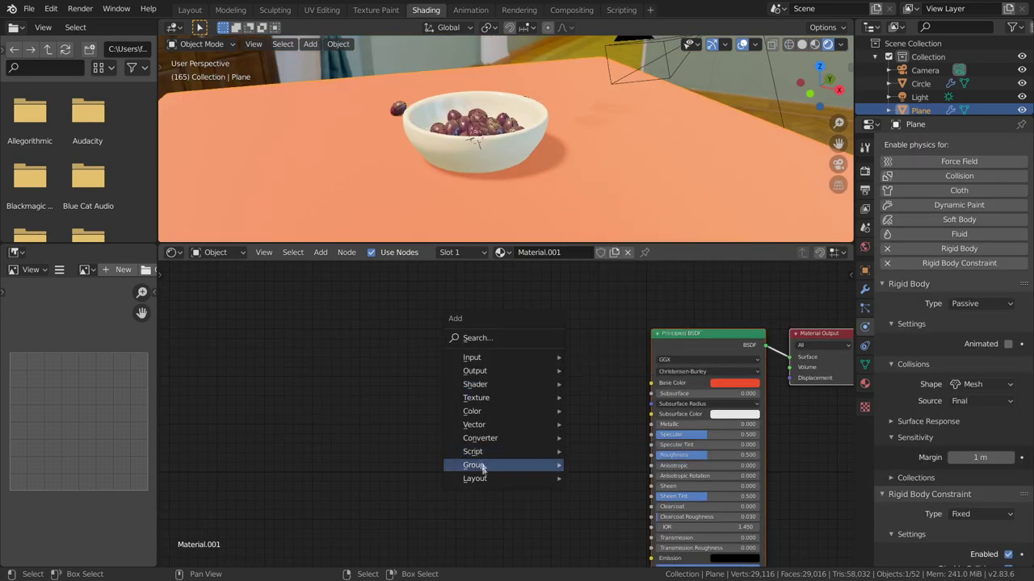
pyautogui.moveTo(479, 438)
pyautogui.click(601, 425)
pyautogui.click(495, 477)
pyautogui.moveTo(532, 472); pyautogui.dragTo(633, 490)
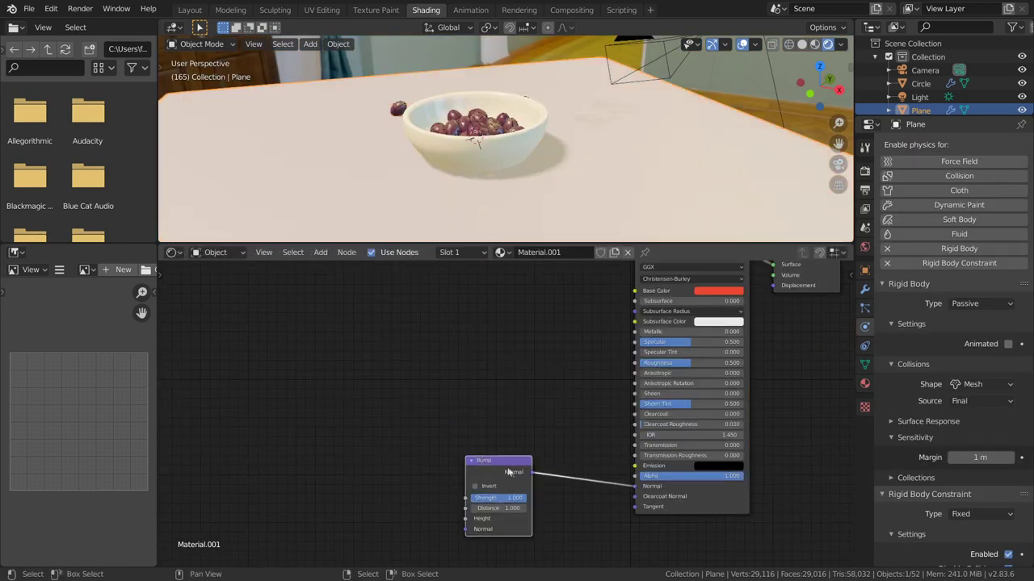
pyautogui.moveTo(502, 463); pyautogui.dragTo(543, 466)
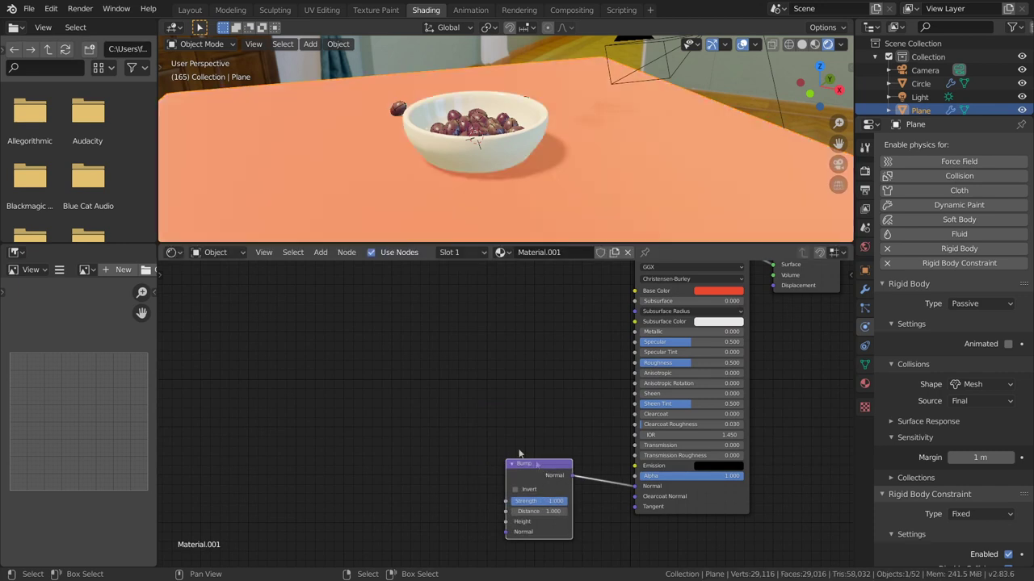
# Feed a Noise Texture (Scale 360.1) into Bump Height and set Bump Strength to 0.067
pyautogui.hotkey('shift', 'a')
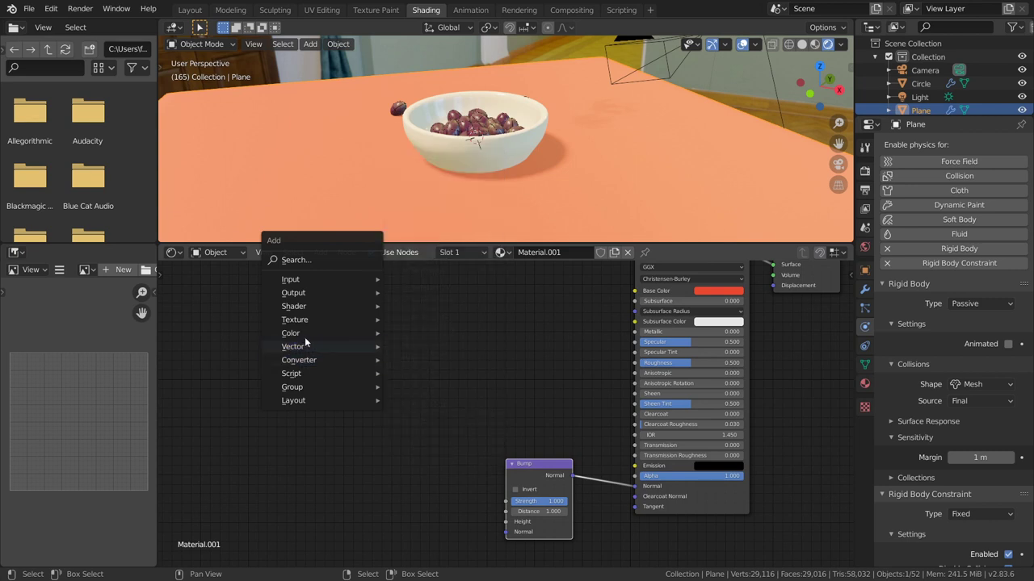
pyautogui.moveTo(295, 320)
pyautogui.click(426, 468)
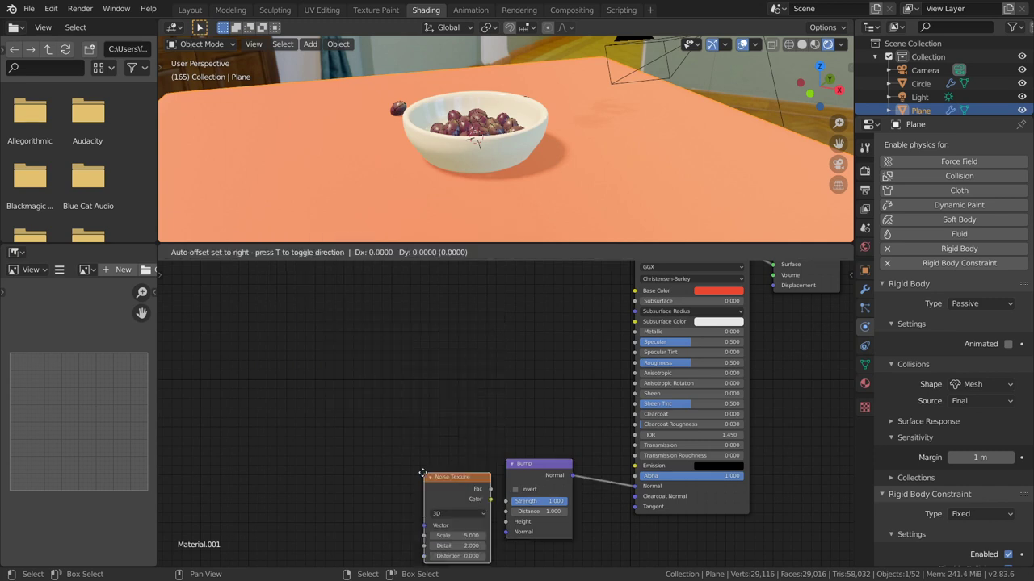
pyautogui.moveTo(369, 474); pyautogui.dragTo(506, 522)
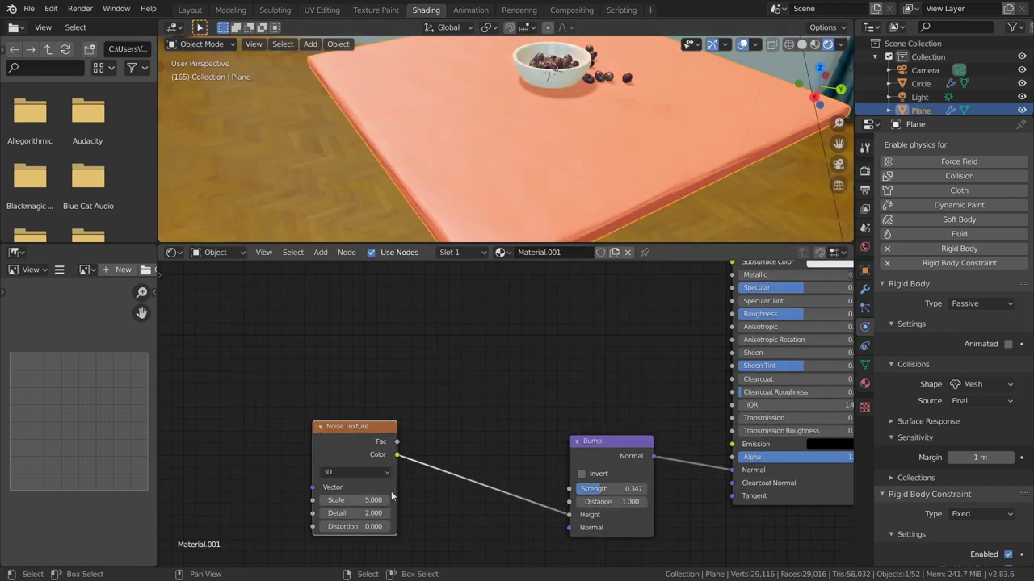
pyautogui.moveTo(355, 500); pyautogui.dragTo(429, 499)
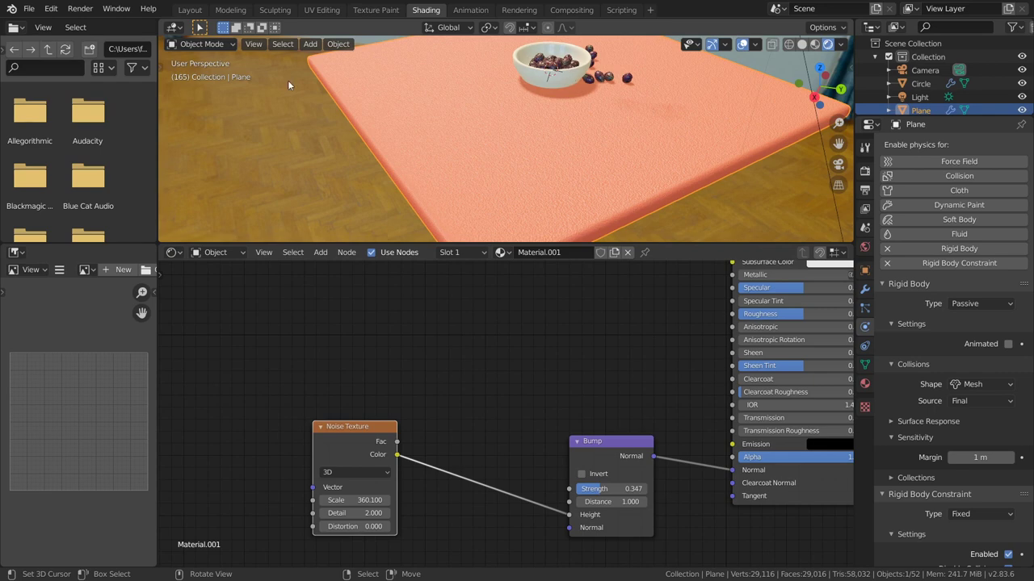
pyautogui.scroll(5, 399, 169)
pyautogui.scroll(3, 448, 184)
pyautogui.moveTo(448, 184); pyautogui.dragTo(500, 184, button='middle')
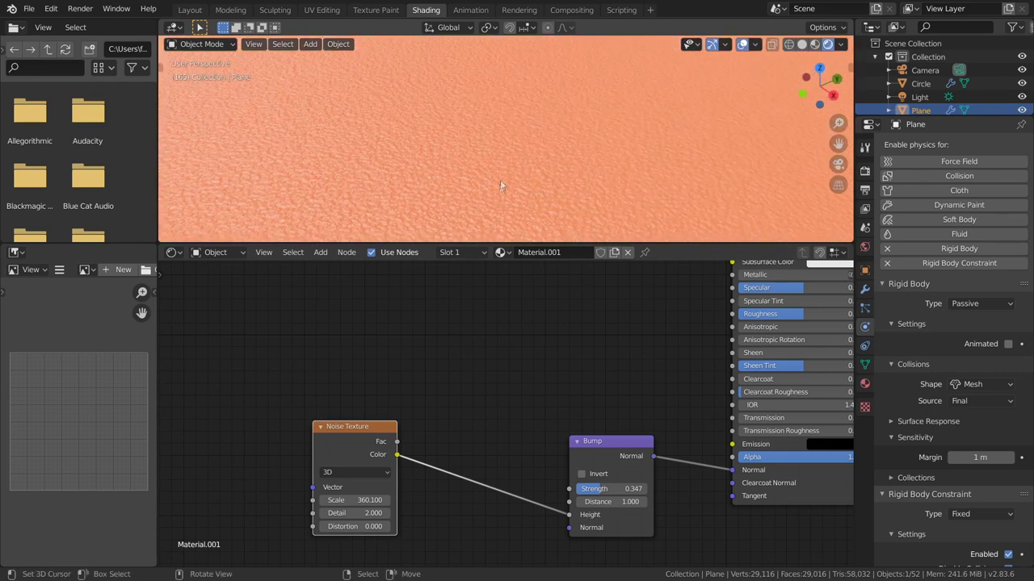
pyautogui.moveTo(614, 488); pyautogui.dragTo(581, 489)
# Check the grainy board surface through the camera view
pyautogui.press('KP_0')
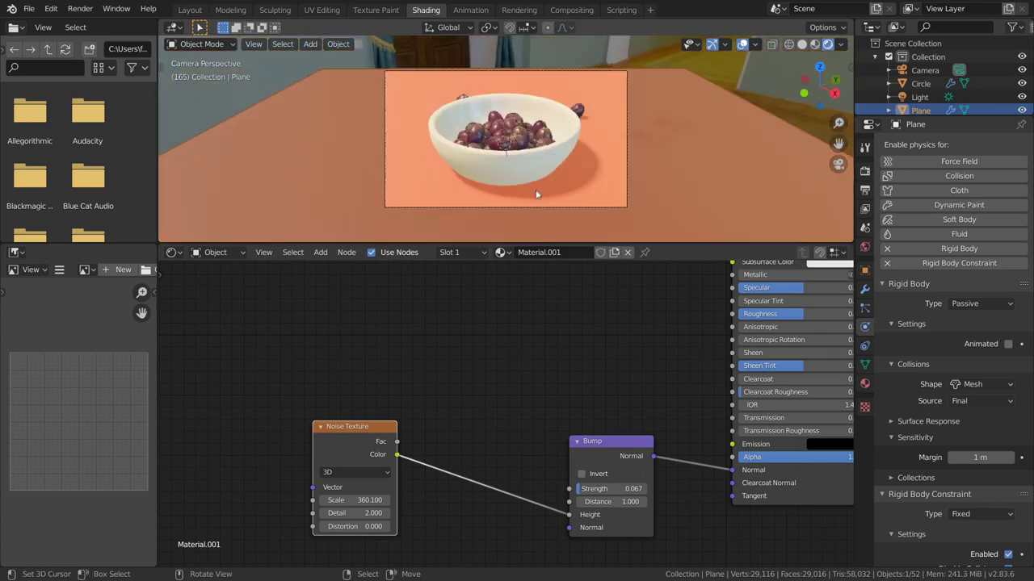
pyautogui.moveTo(534, 194); pyautogui.dragTo(537, 191, button='middle')
pyautogui.scroll(2, 537, 190)
pyautogui.scroll(-2, 538, 190)
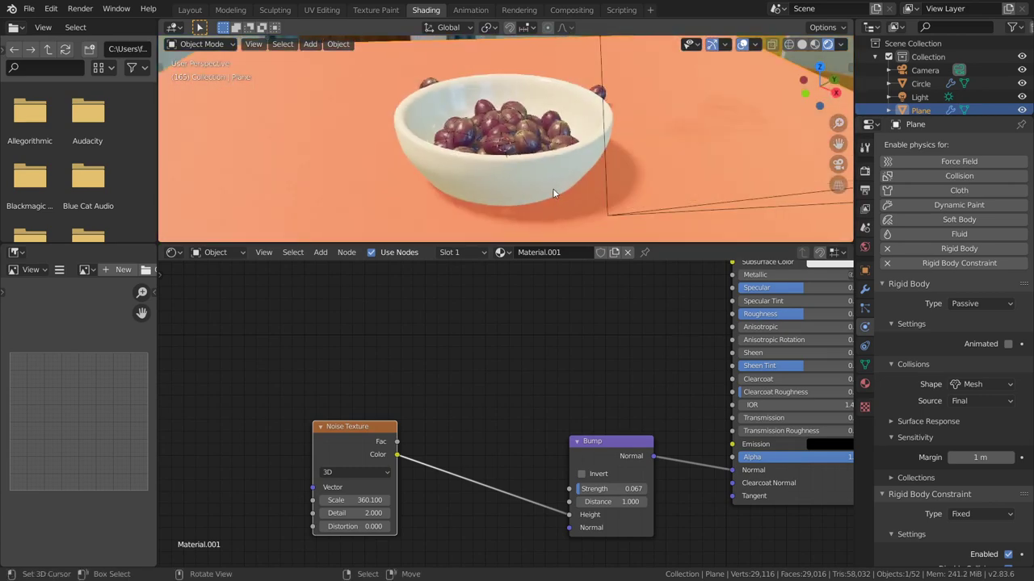
pyautogui.scroll(-2, 547, 185)
pyautogui.scroll(2, 548, 185)
pyautogui.press('KP_0')
pyautogui.click(865, 171)
# Tick Ambient Occlusion and Screen Space Reflections in Eevee render settings, then deselect everything
pyautogui.click(893, 236)
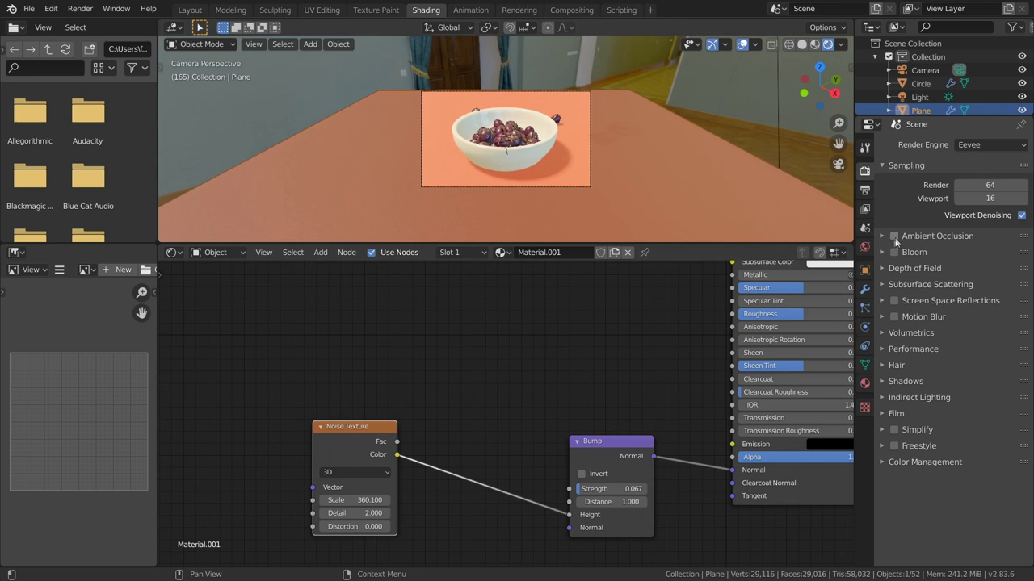
pyautogui.click(893, 300)
pyautogui.scroll(3, 569, 156)
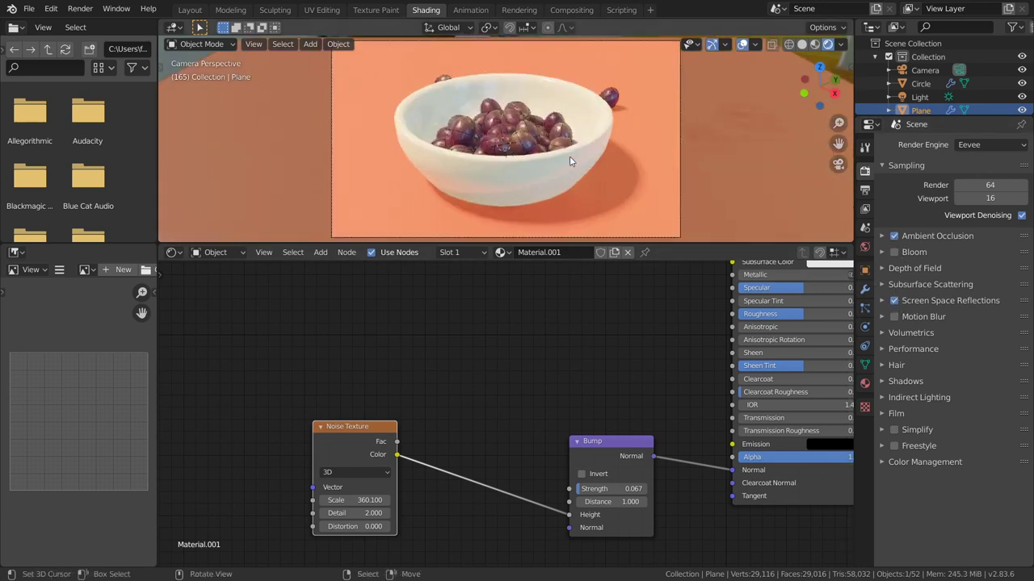
pyautogui.scroll(-3, 570, 156)
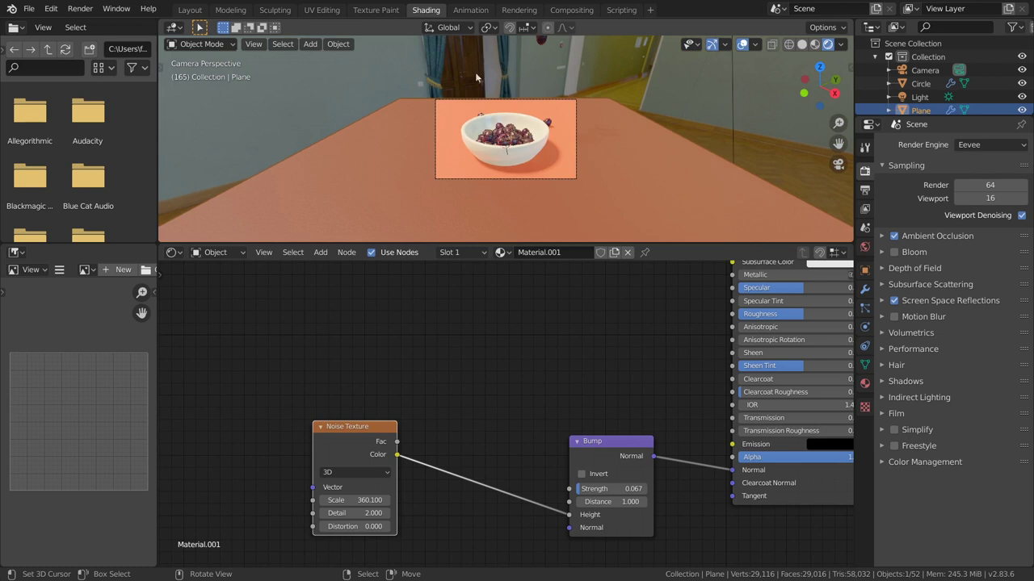
pyautogui.hotkey('alt', 'a')
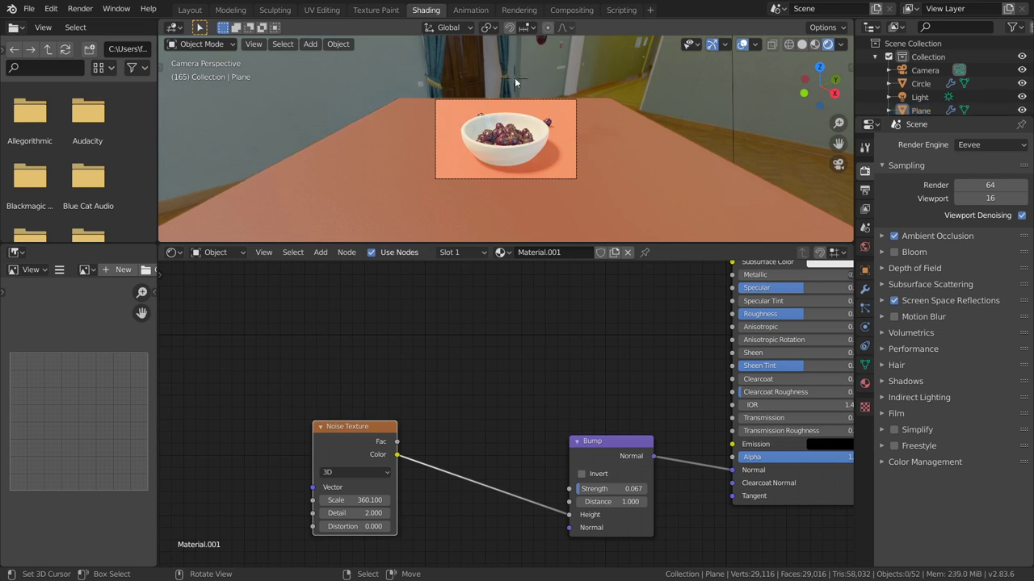
# Add a point light and move it above the bowl
pyautogui.hotkey('shift', 'a')
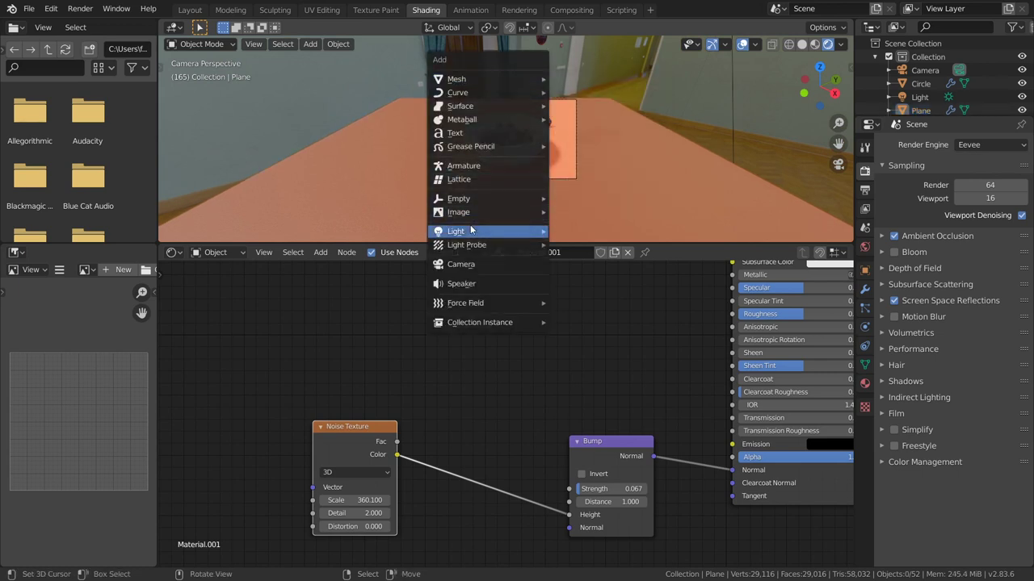
pyautogui.moveTo(488, 231)
pyautogui.click(576, 232)
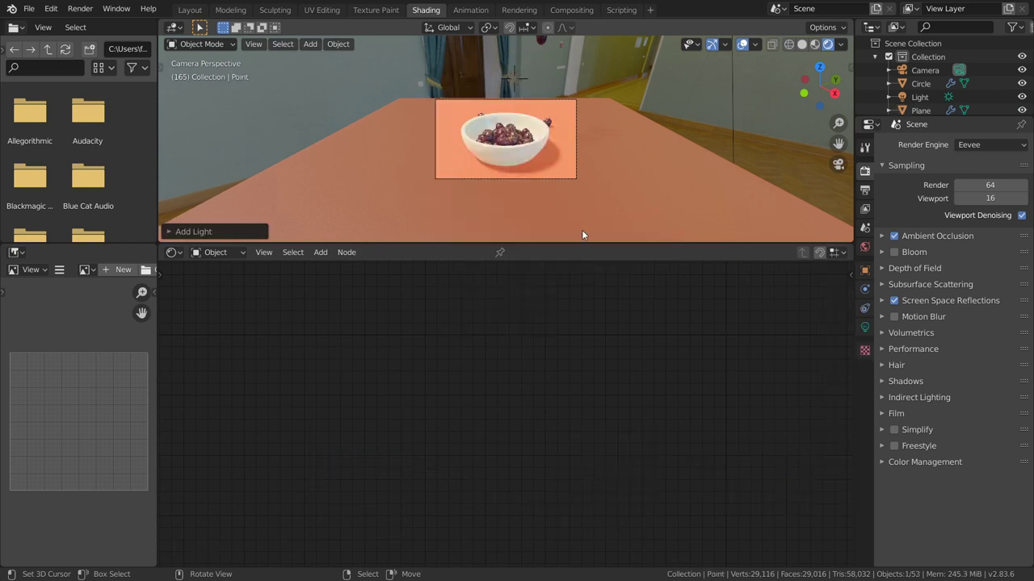
pyautogui.click(864, 327)
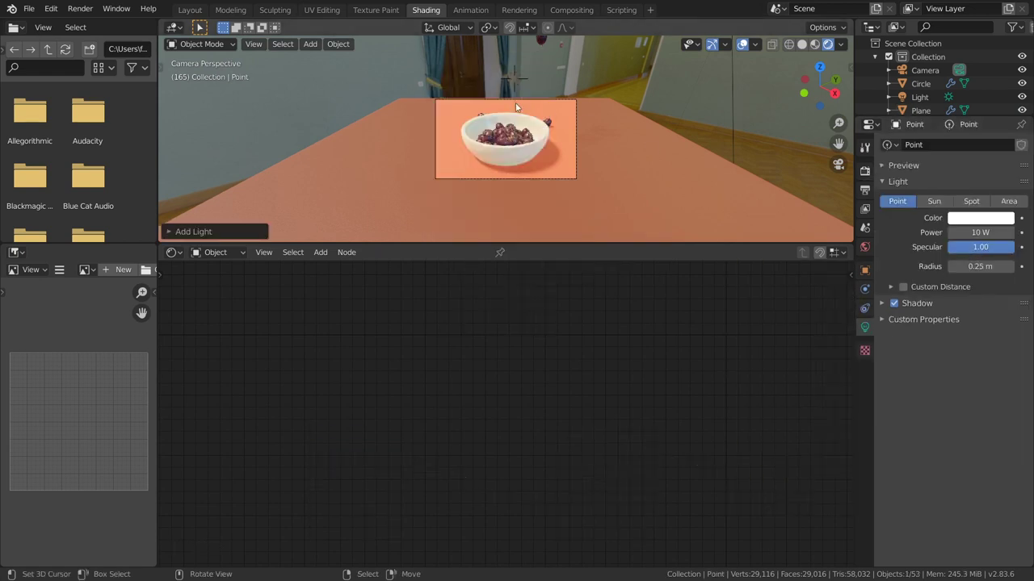
pyautogui.moveTo(568, 128)
pyautogui.mouseDown(button='middle')
pyautogui.moveTo(480, 87)
pyautogui.moveTo(485, 97)
pyautogui.mouseUp(button='middle')
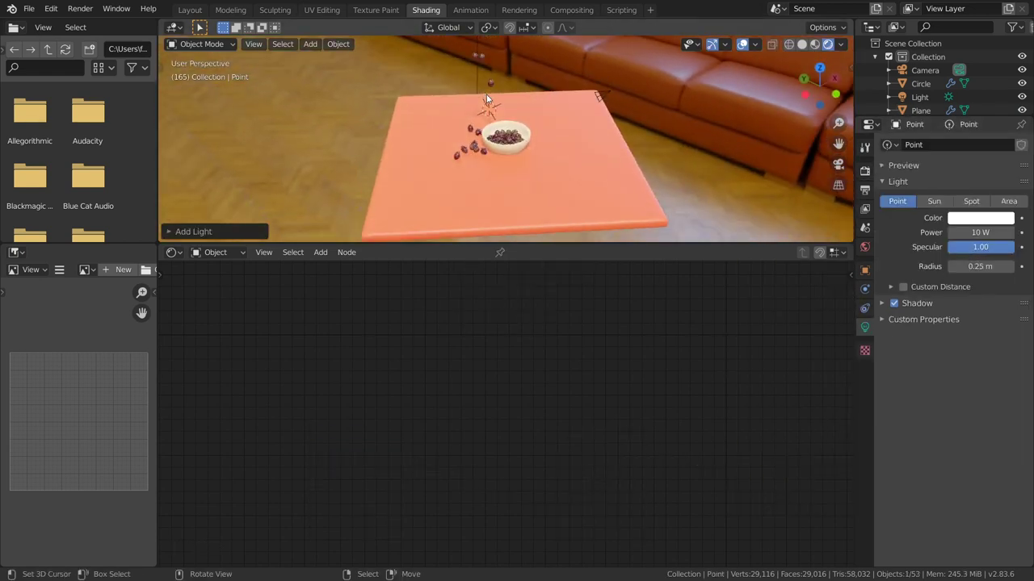
pyautogui.press('g')
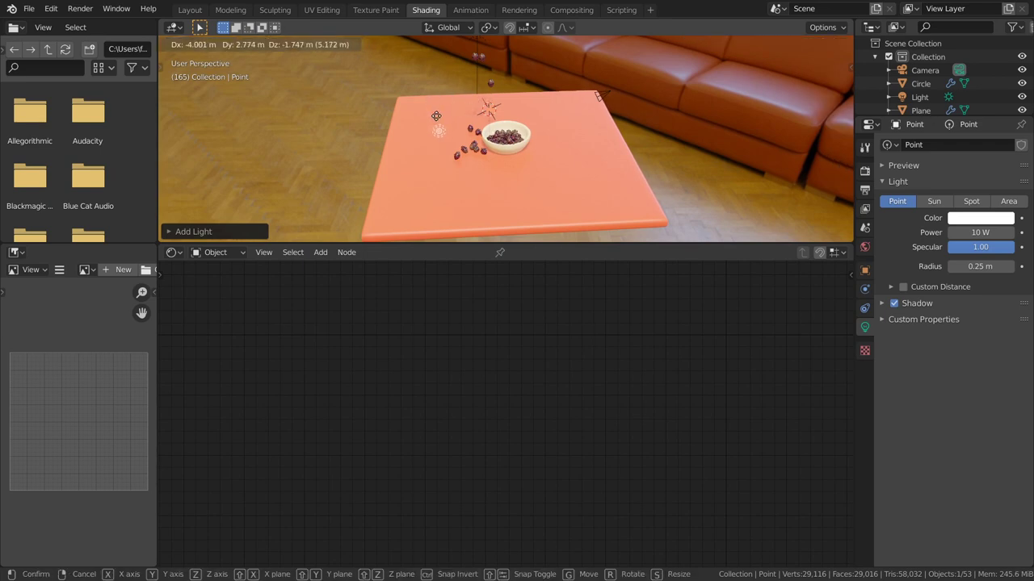
pyautogui.click(436, 119)
pyautogui.moveTo(551, 118); pyautogui.dragTo(551, 97, button='middle')
# Set the point light's Power to 2000 W
pyautogui.moveTo(969, 232); pyautogui.dragTo(1001, 233)
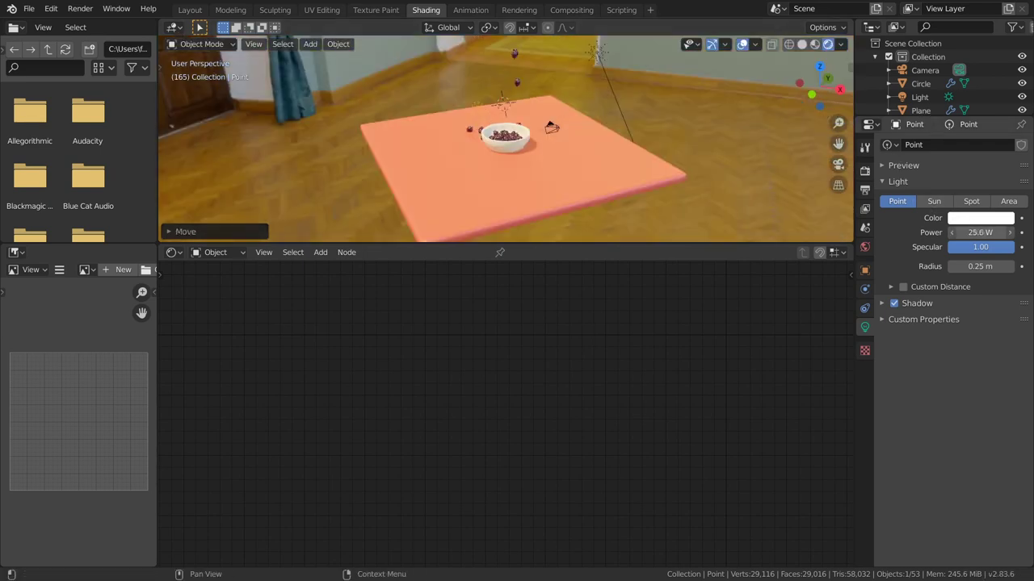
pyautogui.scroll(5, 517, 194)
pyautogui.press('KP_0')
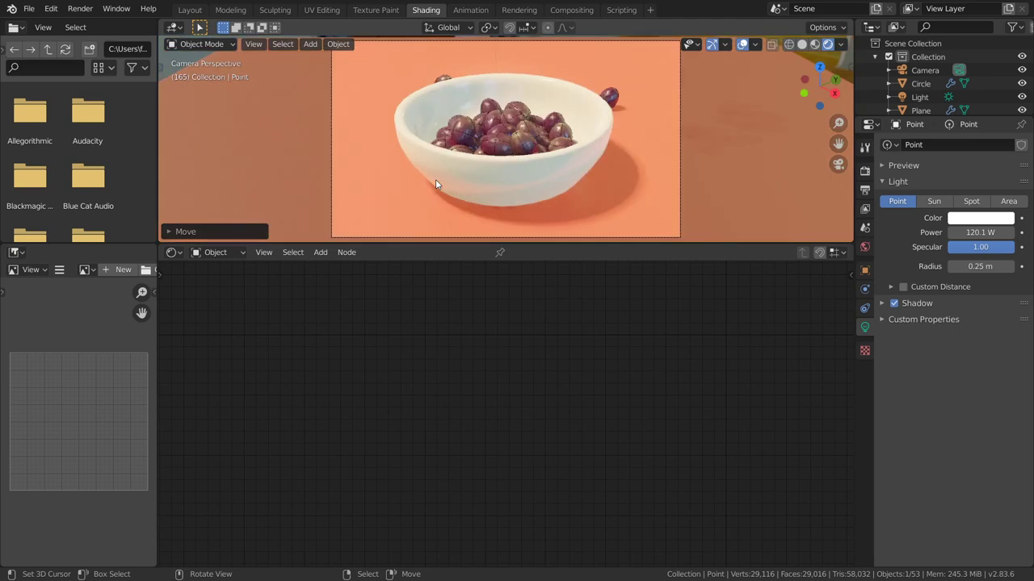
pyautogui.scroll(3, 436, 180)
pyautogui.scroll(2, 485, 174)
pyautogui.scroll(-4, 515, 169)
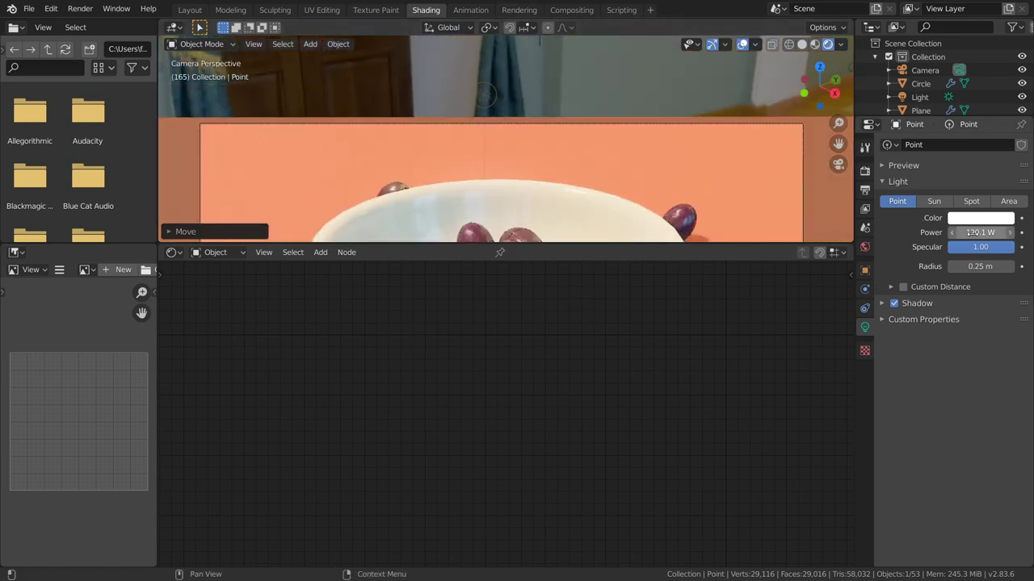
pyautogui.moveTo(973, 231); pyautogui.dragTo(981, 233)
pyautogui.click(979, 233)
pyautogui.write('2000')
pyautogui.press('Return')
pyautogui.scroll(-2, 565, 146)
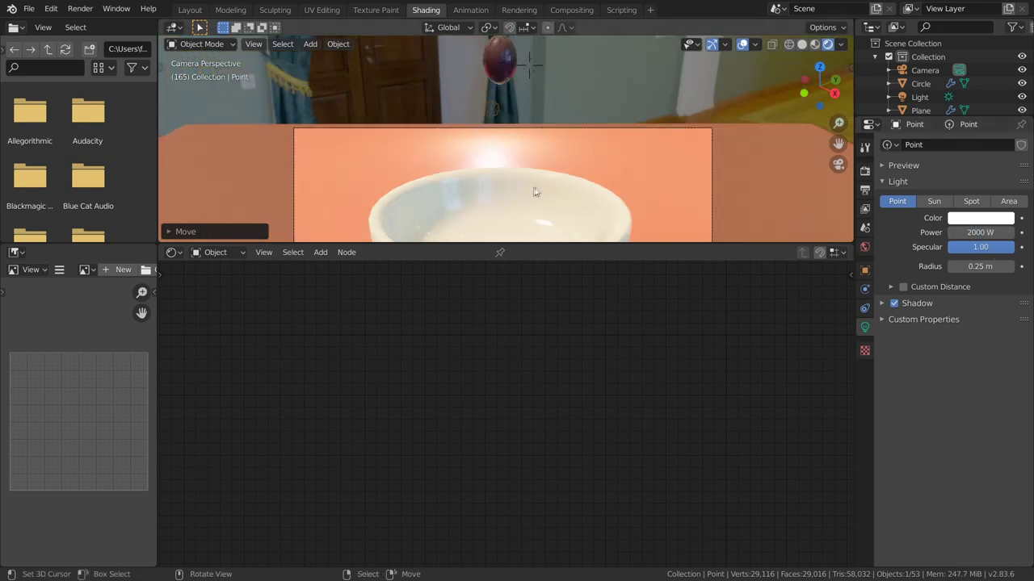
# Adjust the point light's Radius to about 3.7 m for softer lighting
pyautogui.moveTo(979, 266)
pyautogui.mouseDown()
pyautogui.moveTo(1015, 266)
pyautogui.moveTo(964, 266)
pyautogui.mouseUp()
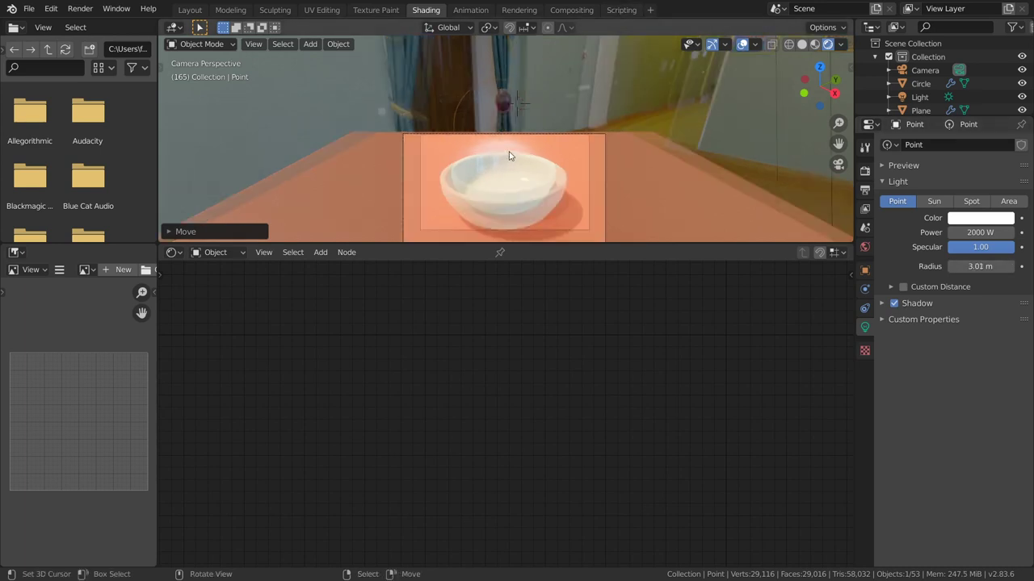
pyautogui.scroll(2, 508, 156)
pyautogui.scroll(2, 526, 161)
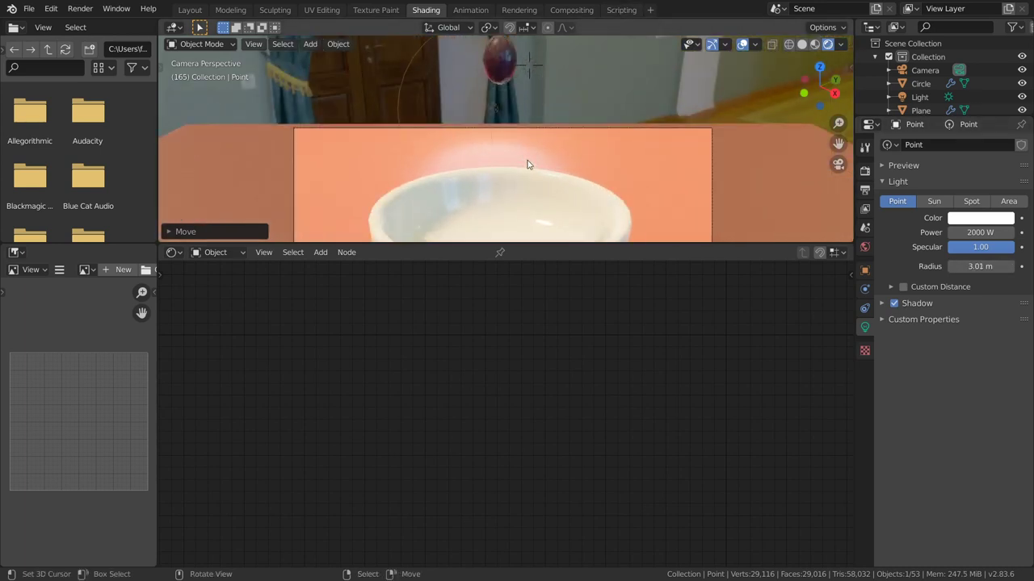
pyautogui.scroll(3, 528, 162)
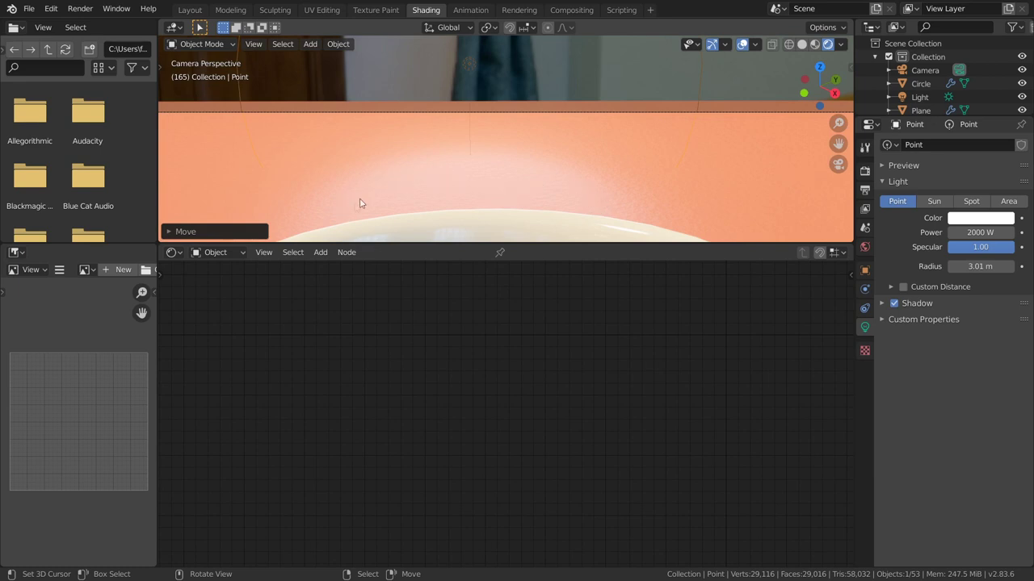
pyautogui.scroll(-3, 542, 222)
pyautogui.scroll(-2, 537, 215)
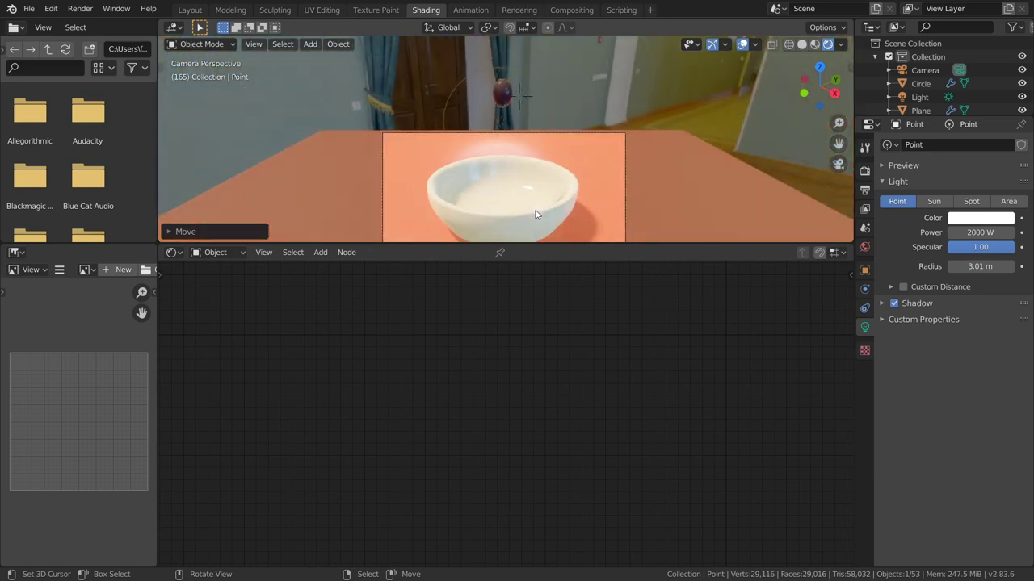
pyautogui.moveTo(980, 266); pyautogui.dragTo(1009, 266)
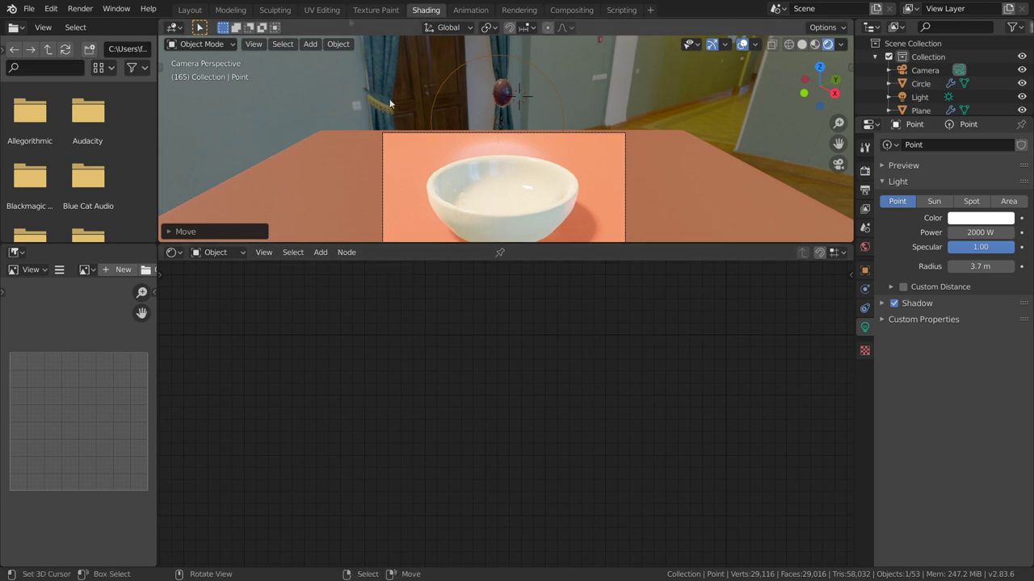
pyautogui.click(192, 10)
# Replay the grape simulation from the first frame and view it through the camera
pyautogui.press('space')
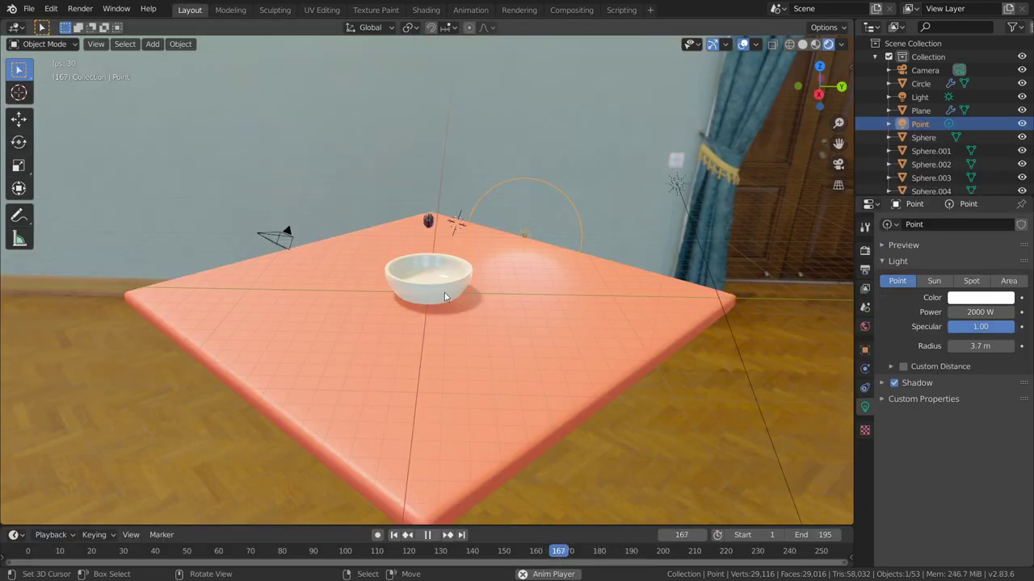
pyautogui.hotkey('shift', 'Left')
pyautogui.press('space')
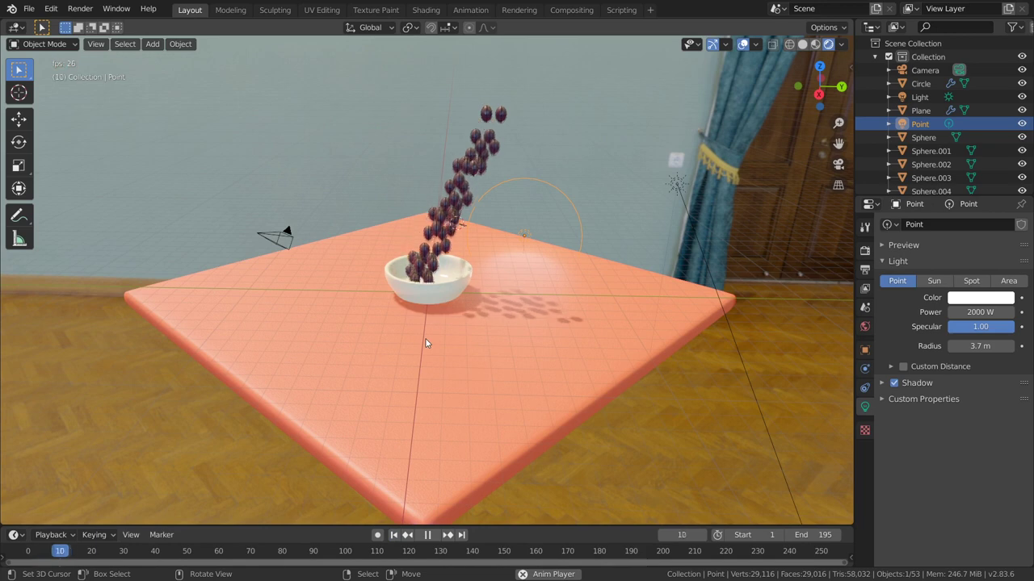
pyautogui.press('KP_0')
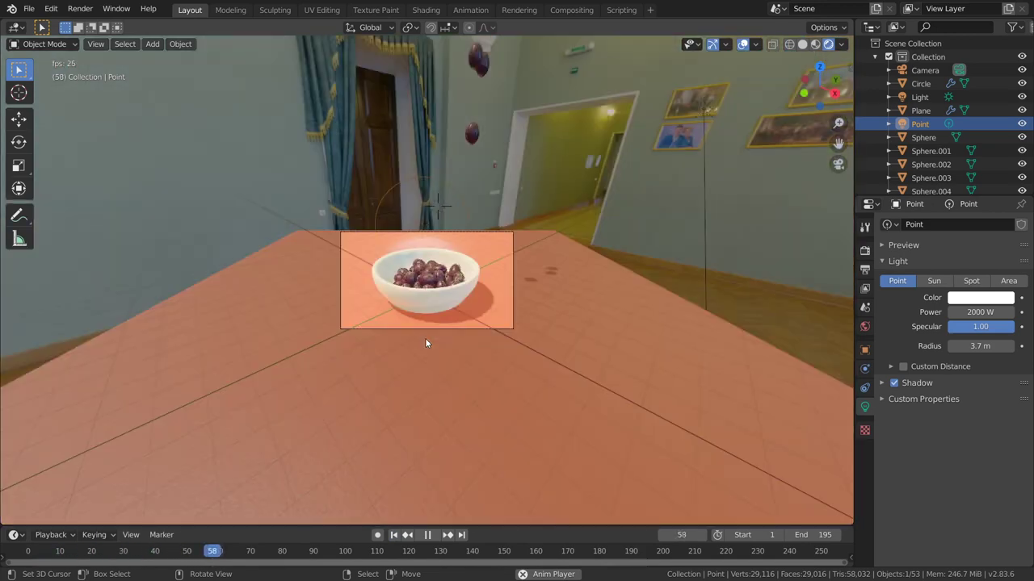
pyautogui.press('space')
pyautogui.scroll(2, 427, 343)
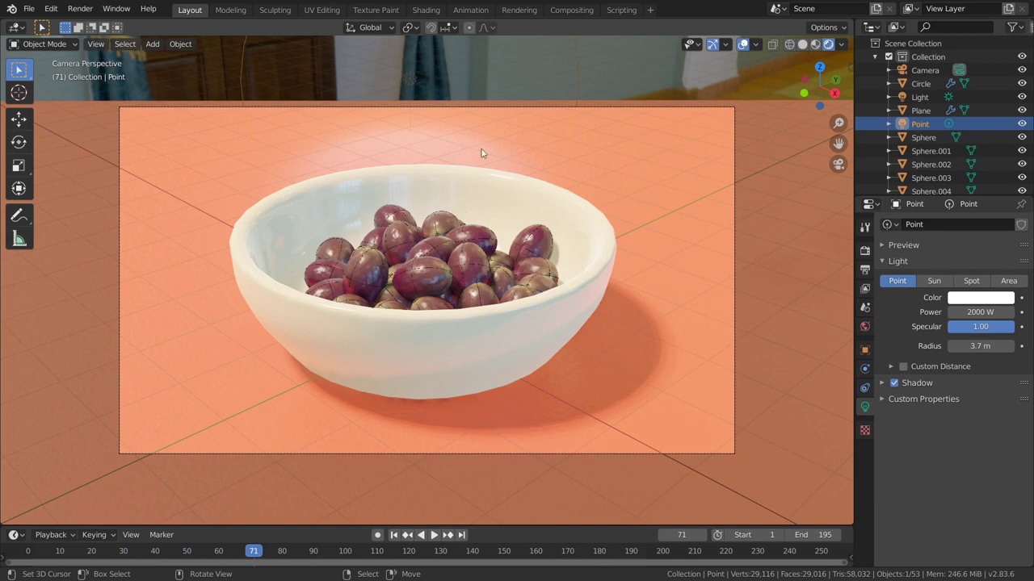
pyautogui.scroll(-4, 545, 356)
# Set the board's Bump to Strength 0.140 and Distance 0.300, then render the image
pyautogui.click(585, 393)
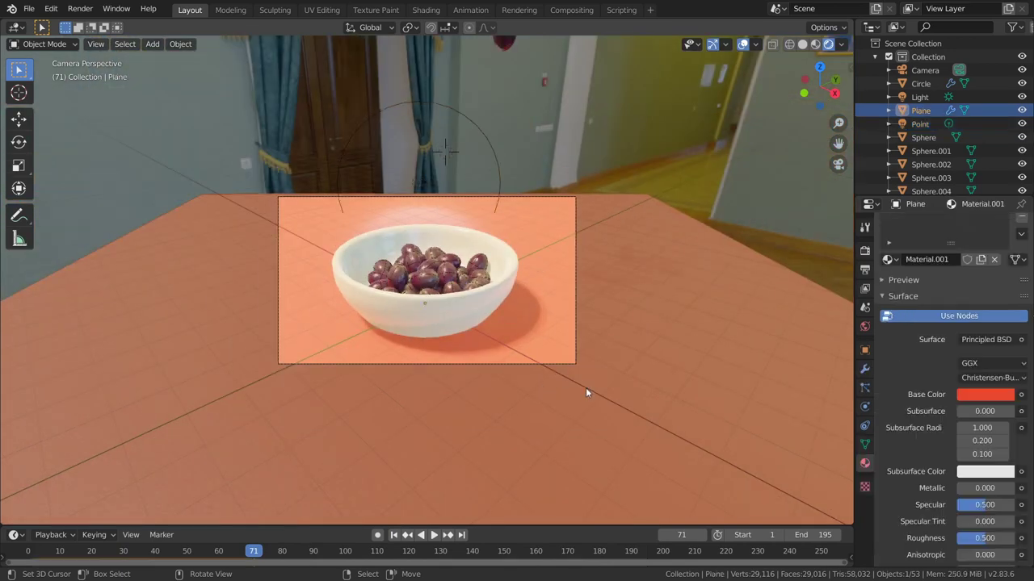
pyautogui.click(425, 10)
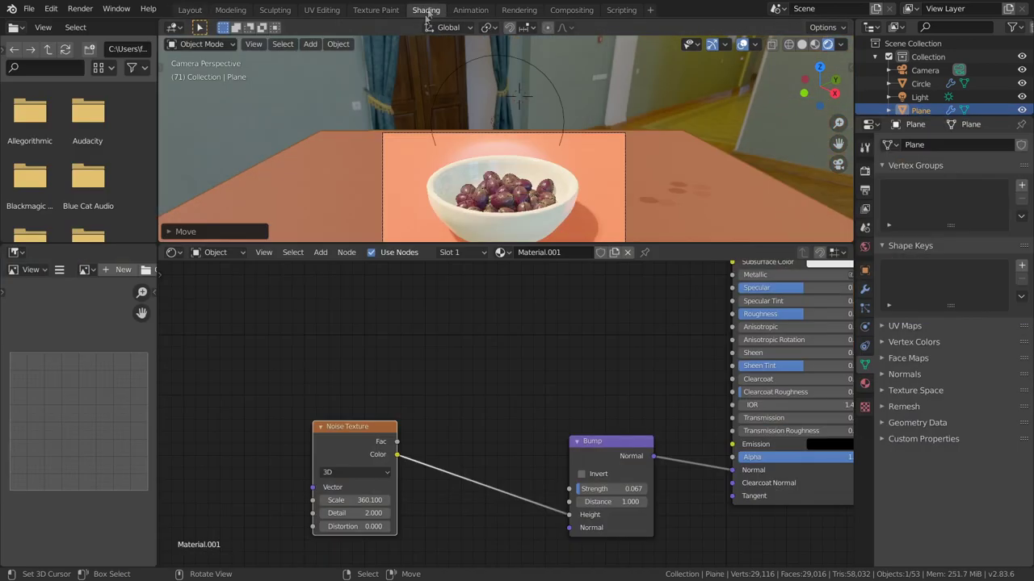
pyautogui.scroll(1, 574, 356)
pyautogui.scroll(2, 568, 370)
pyautogui.scroll(1, 567, 370)
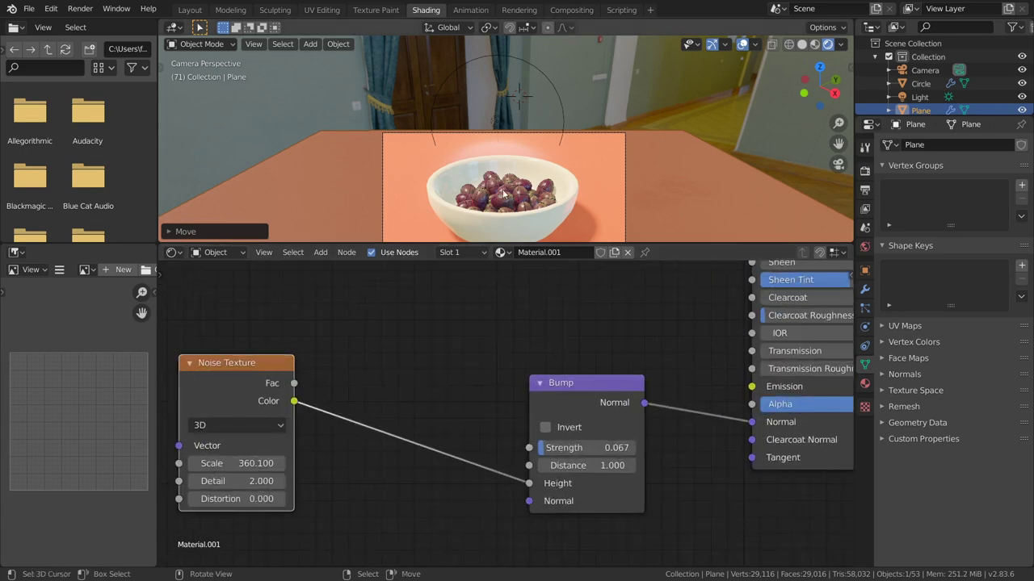
pyautogui.scroll(4, 503, 193)
pyautogui.scroll(1, 502, 194)
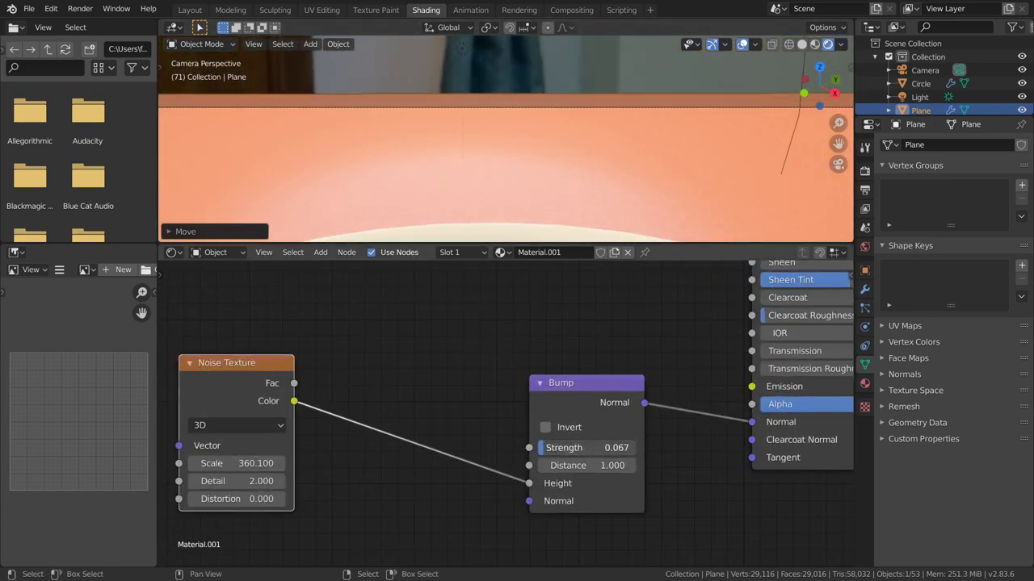
pyautogui.moveTo(548, 448); pyautogui.dragTo(566, 447)
pyautogui.scroll(-1, 549, 204)
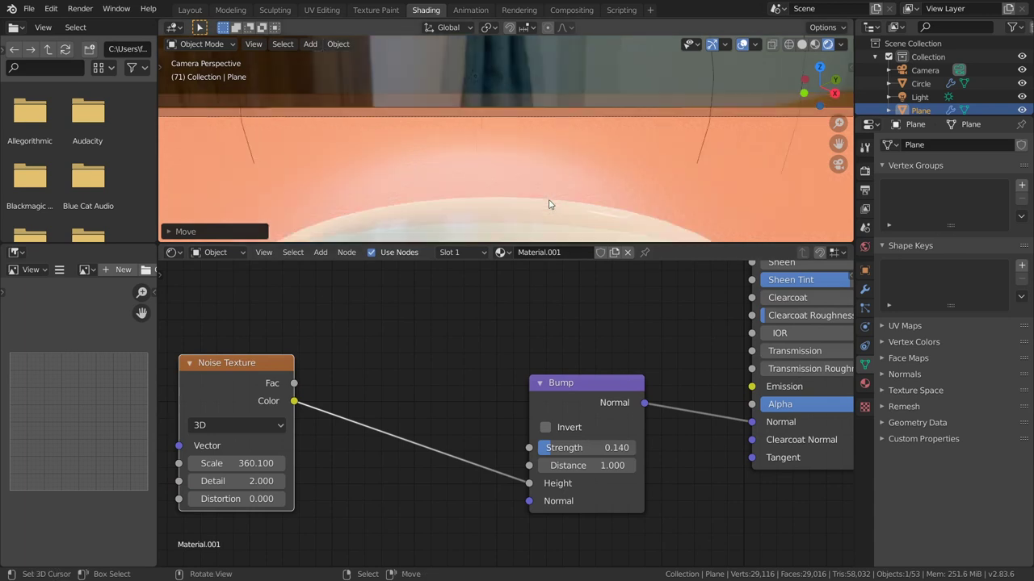
pyautogui.scroll(-2, 549, 204)
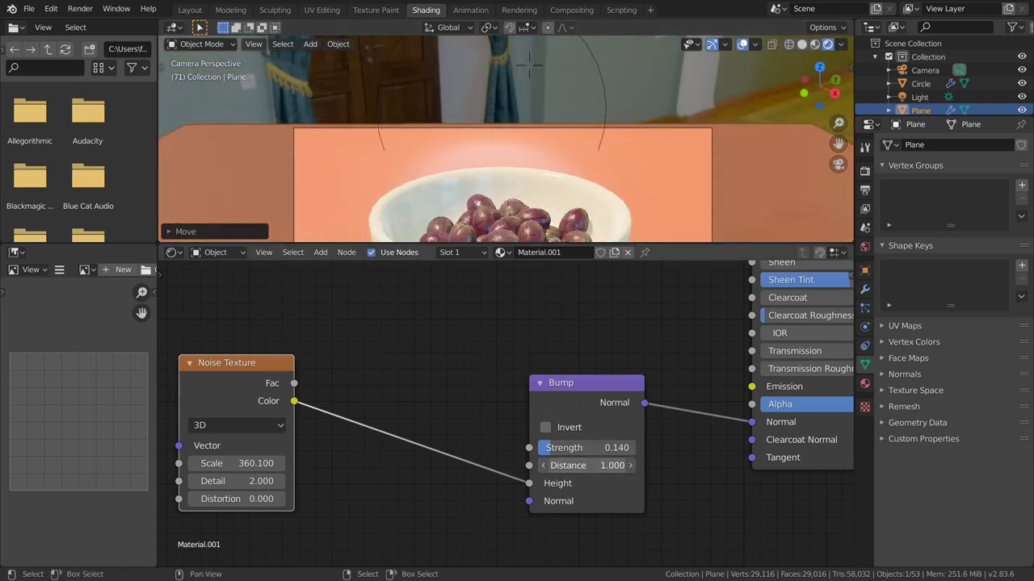
pyautogui.moveTo(581, 465); pyautogui.dragTo(565, 465)
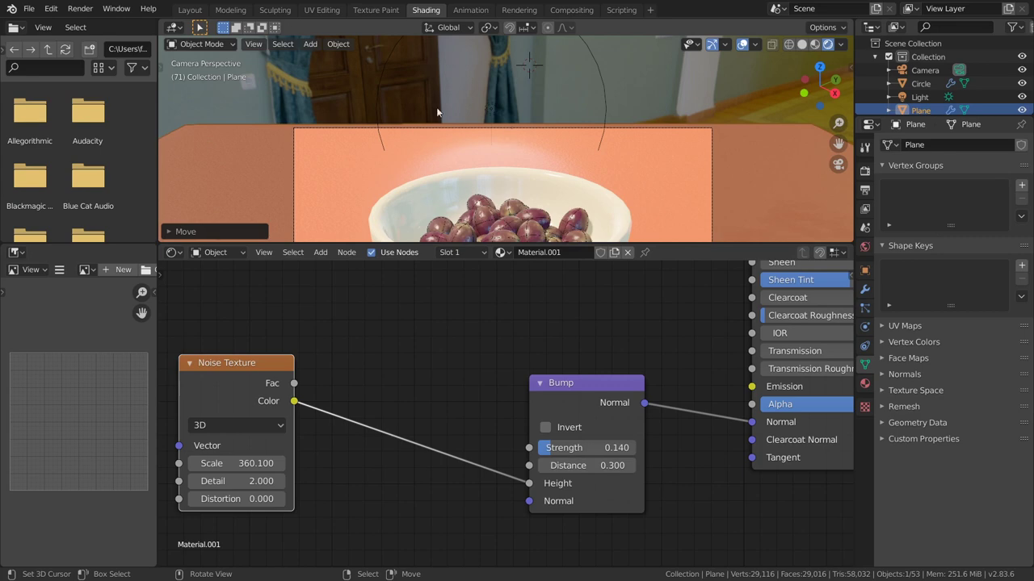
pyautogui.click(80, 8)
pyautogui.click(95, 24)
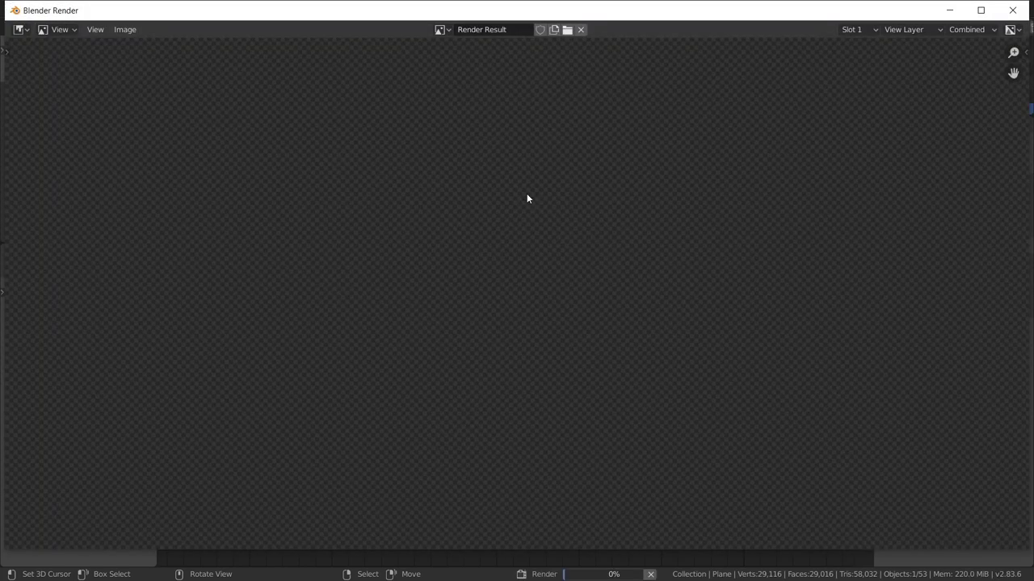
# Zoom around the finished Eevee render to inspect it, then close the render window
pyautogui.scroll(-2, 526, 199)
pyautogui.scroll(2, 527, 199)
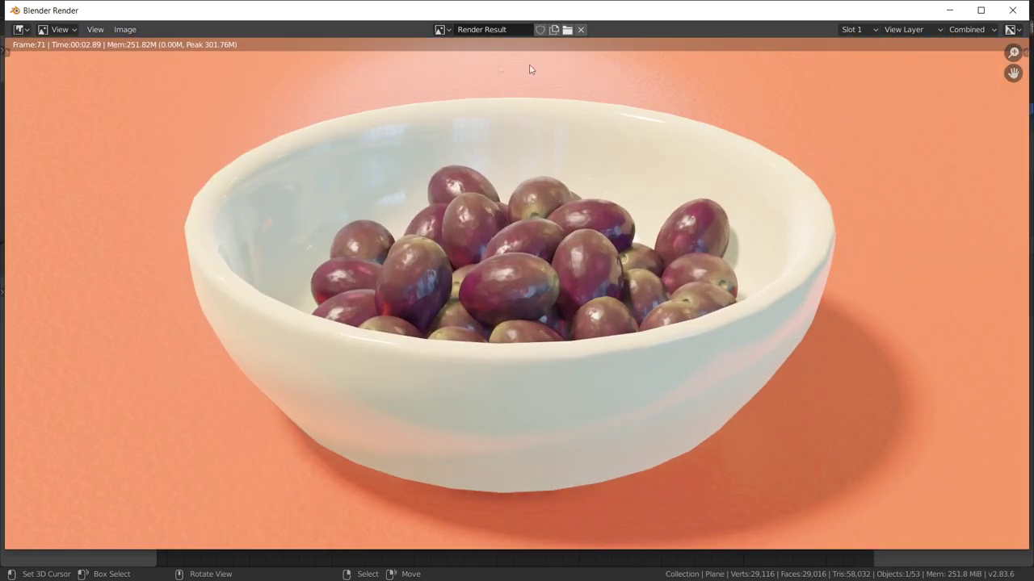
pyautogui.scroll(-3, 199, 447)
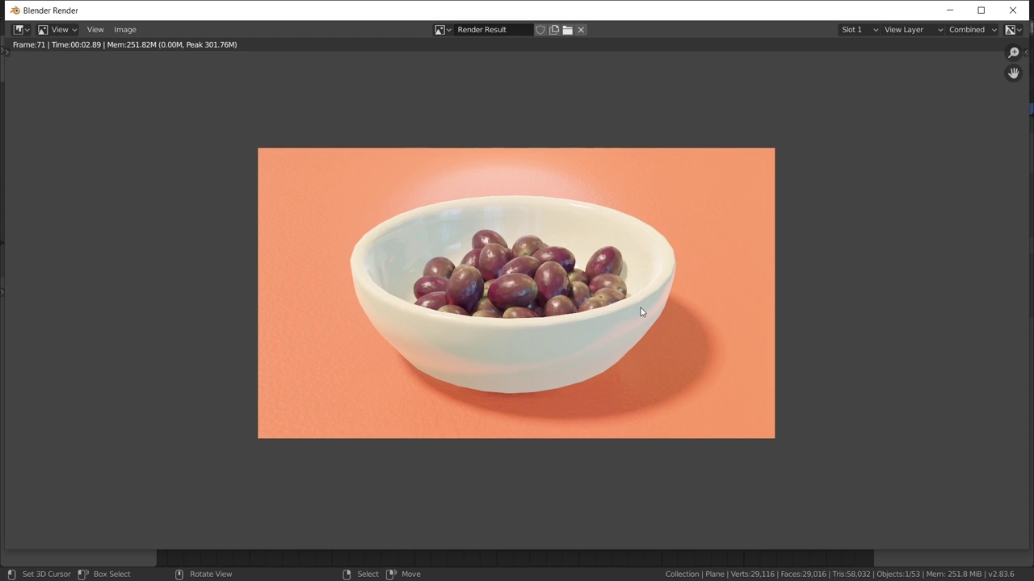
pyautogui.scroll(3, 640, 308)
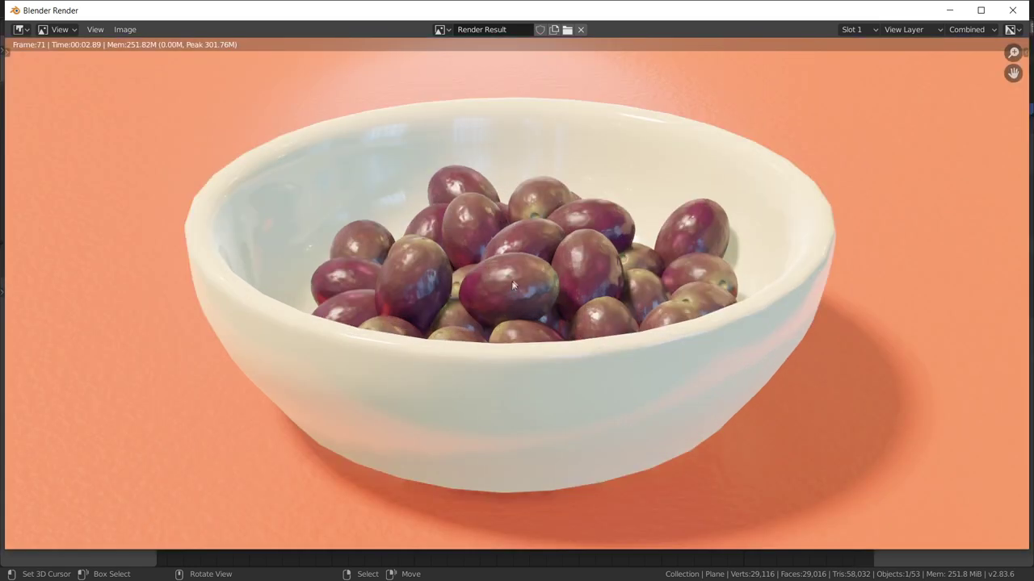
pyautogui.scroll(-4, 597, 274)
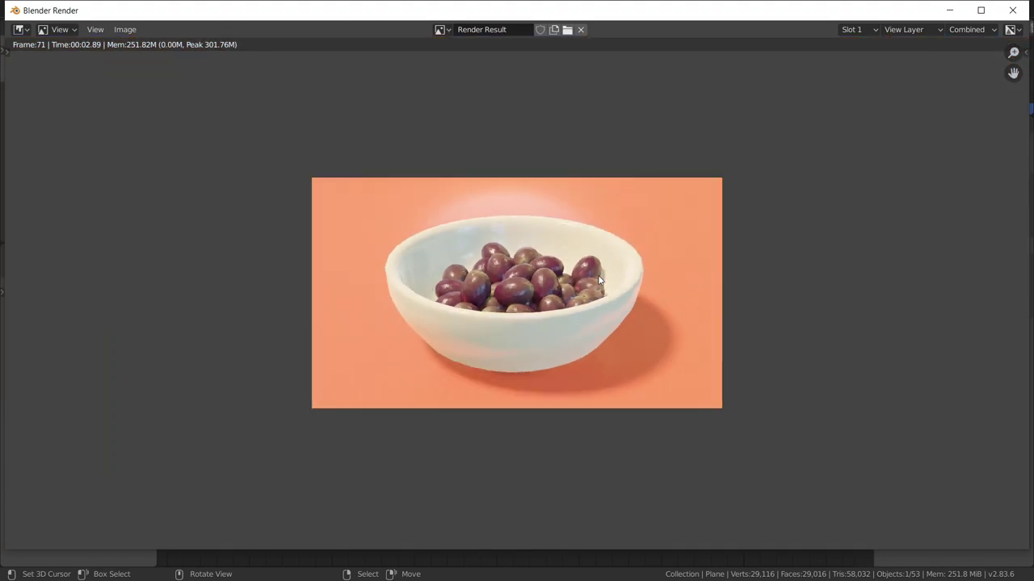
pyautogui.scroll(2, 598, 274)
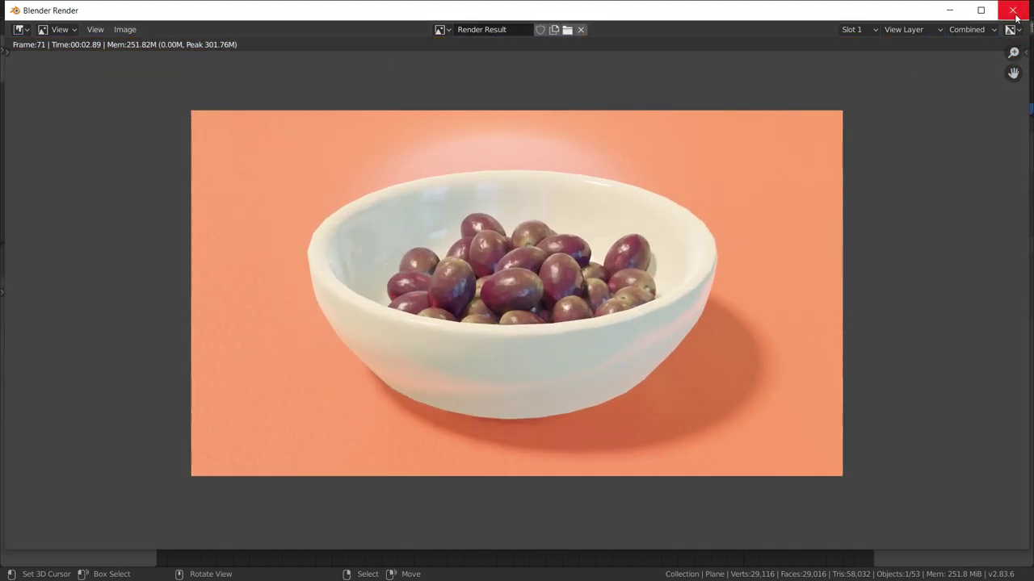
pyautogui.press('Escape')
# Select the grapes and lower their PIELUVA Bump Strength to about 0.080
pyautogui.scroll(-2, 501, 315)
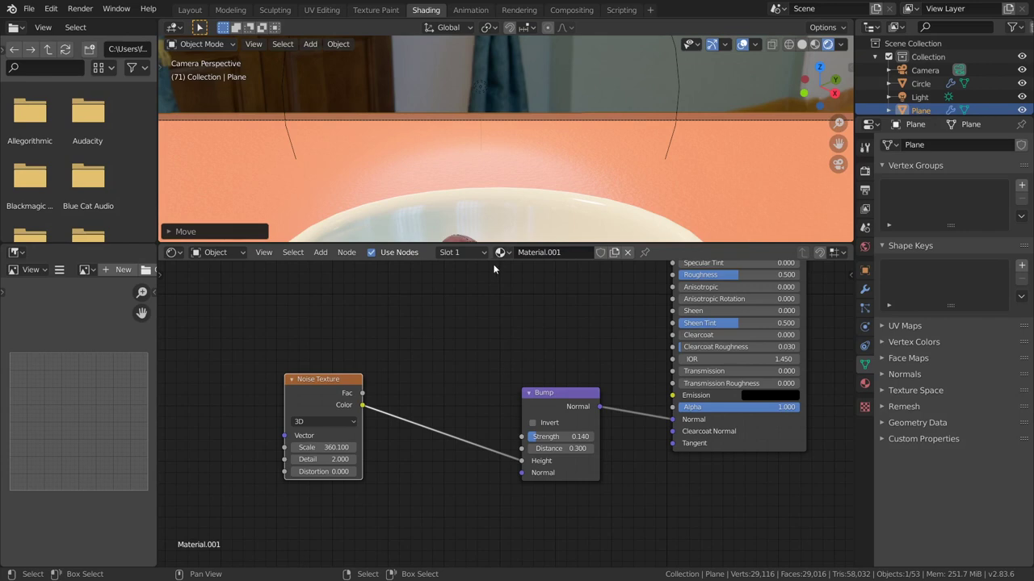
pyautogui.scroll(-2, 501, 184)
pyautogui.click(484, 230)
pyautogui.moveTo(618, 415)
pyautogui.mouseDown(button='middle')
pyautogui.moveTo(515, 466)
pyautogui.moveTo(527, 385)
pyautogui.mouseUp(button='middle')
pyautogui.scroll(2, 527, 385)
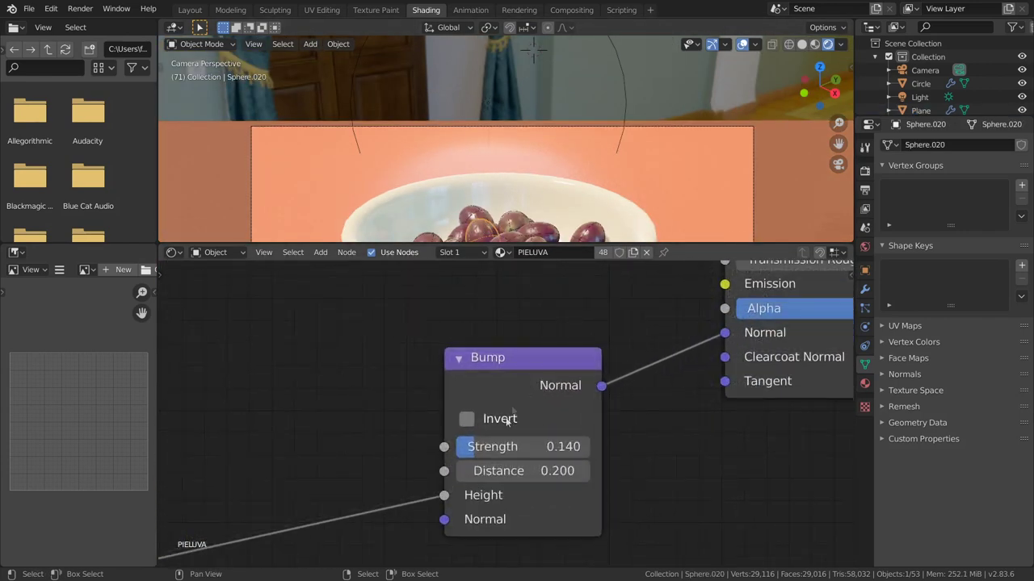
pyautogui.moveTo(523, 446); pyautogui.dragTo(493, 446)
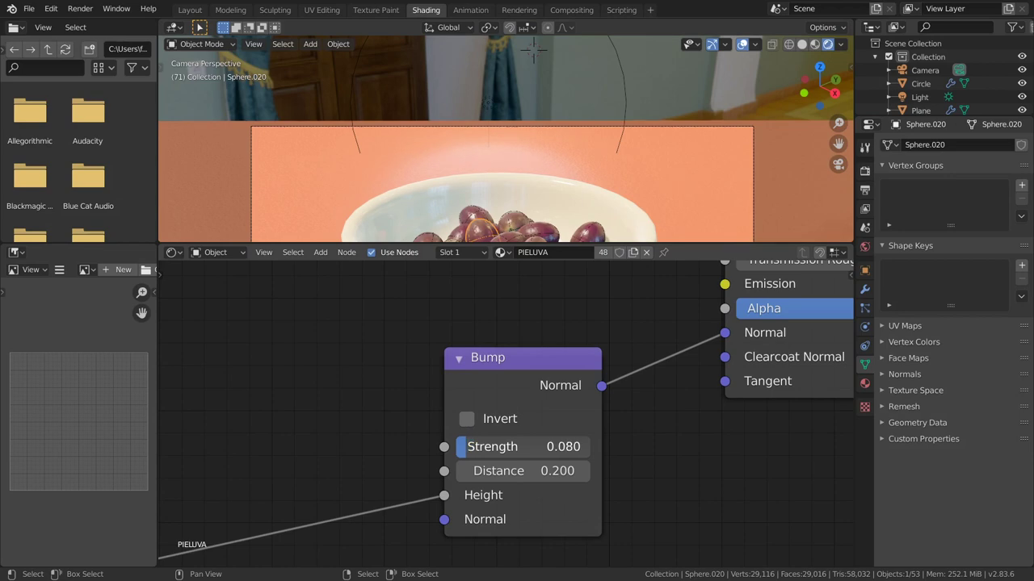
# Reduce the grape Bump Strength further to 0.053, checking from front and camera views
pyautogui.scroll(1, 521, 236)
pyautogui.press('KP_0')
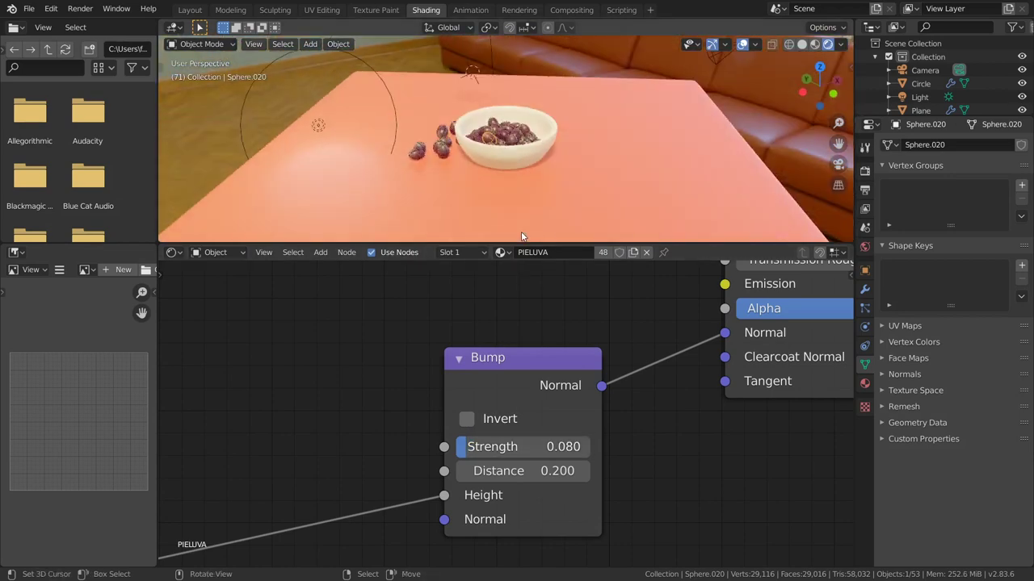
pyautogui.scroll(3, 521, 235)
pyautogui.scroll(3, 521, 234)
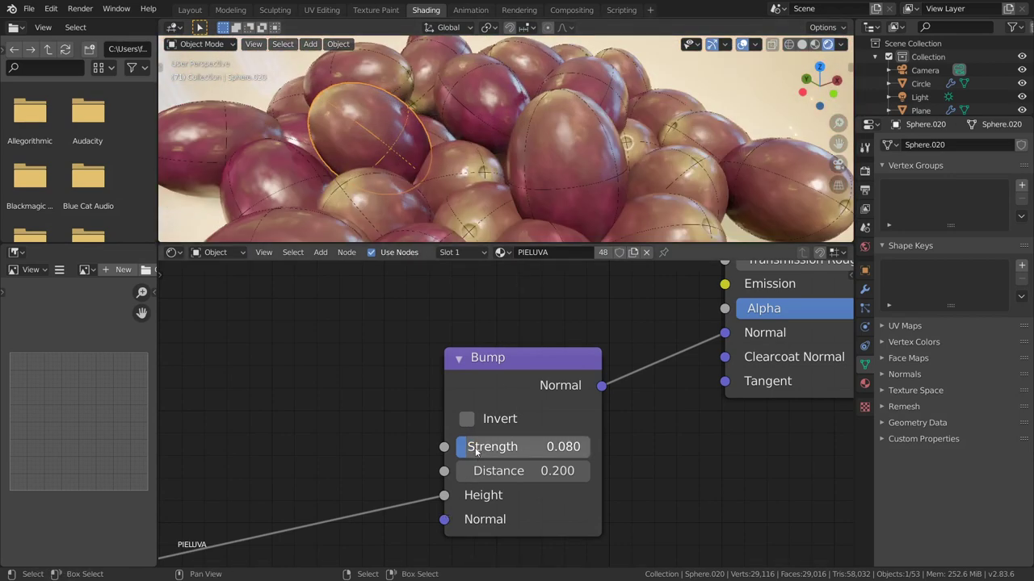
pyautogui.moveTo(469, 447); pyautogui.dragTo(463, 446)
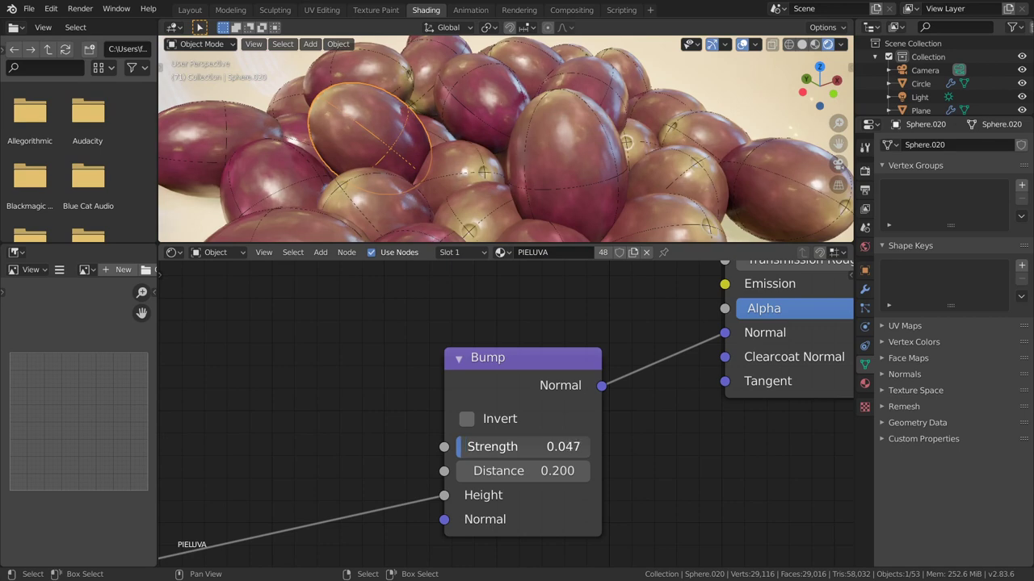
pyautogui.scroll(-3, 515, 191)
pyautogui.press('KP_1')
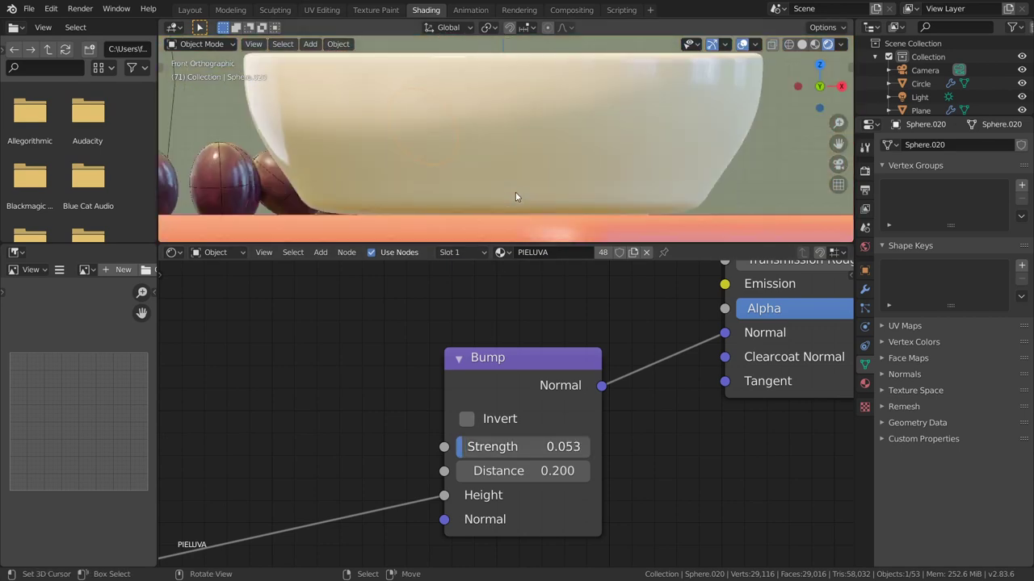
pyautogui.press('KP_0')
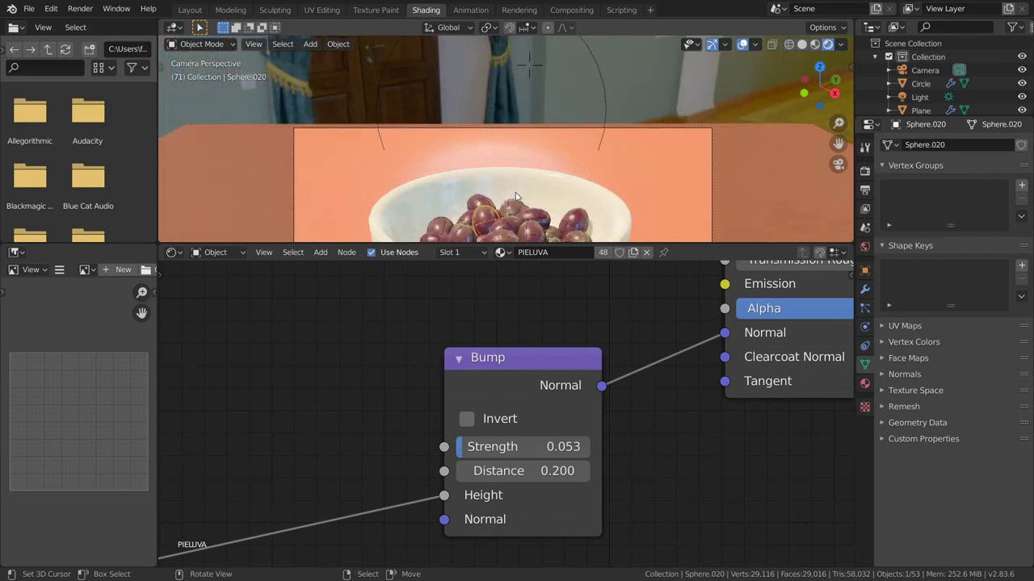
pyautogui.click(80, 9)
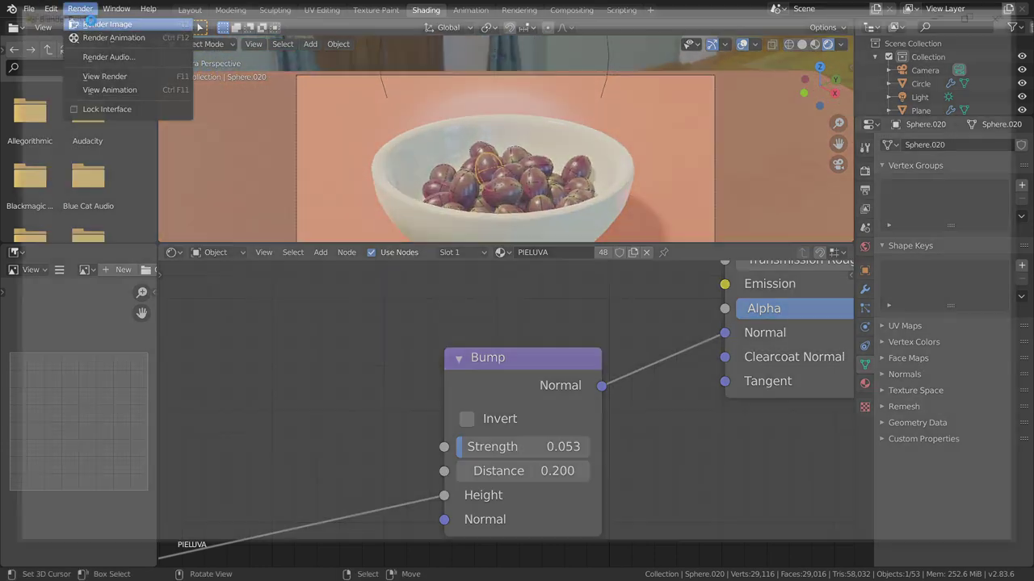
# Render frame 71 again and zoom out to see the whole softer-bumped result
pyautogui.click(91, 25)
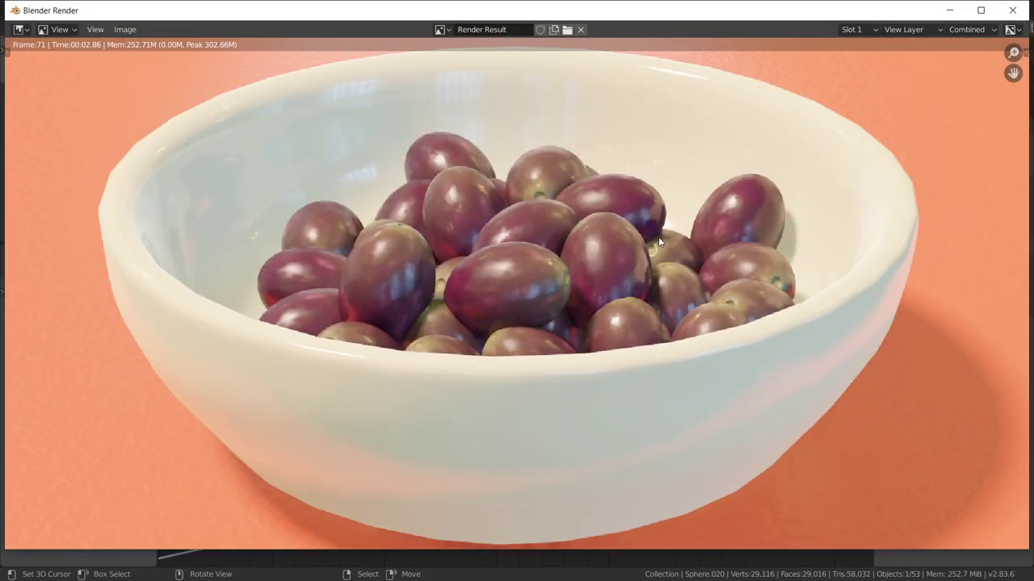
pyautogui.scroll(-1, 658, 236)
pyautogui.scroll(-3, 658, 237)
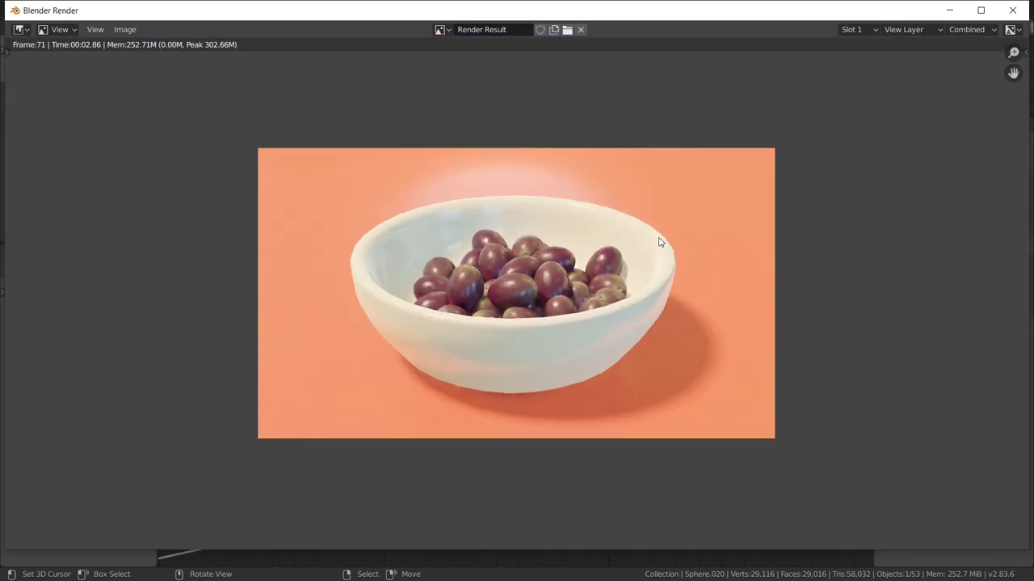
pyautogui.scroll(-1, 658, 238)
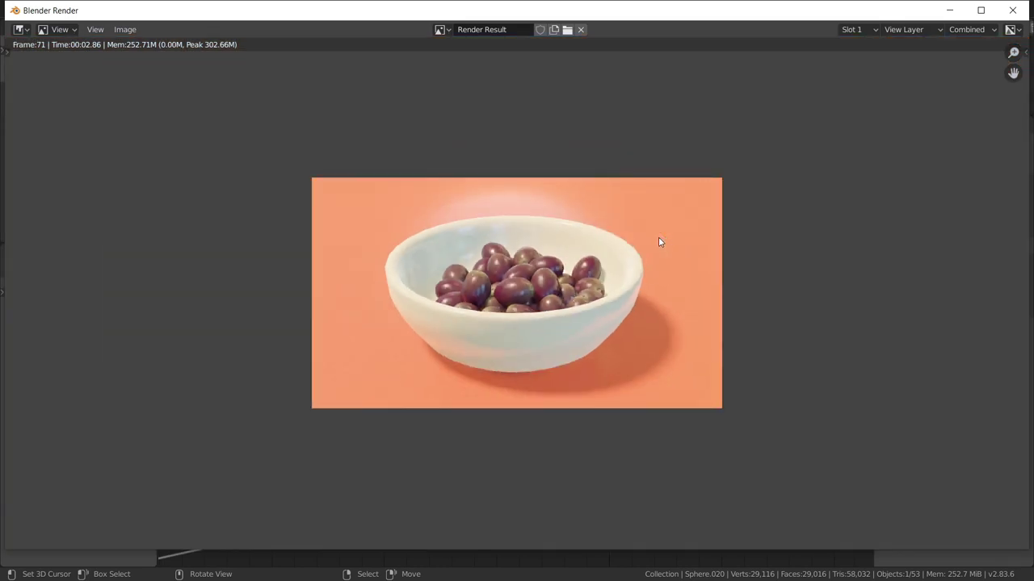